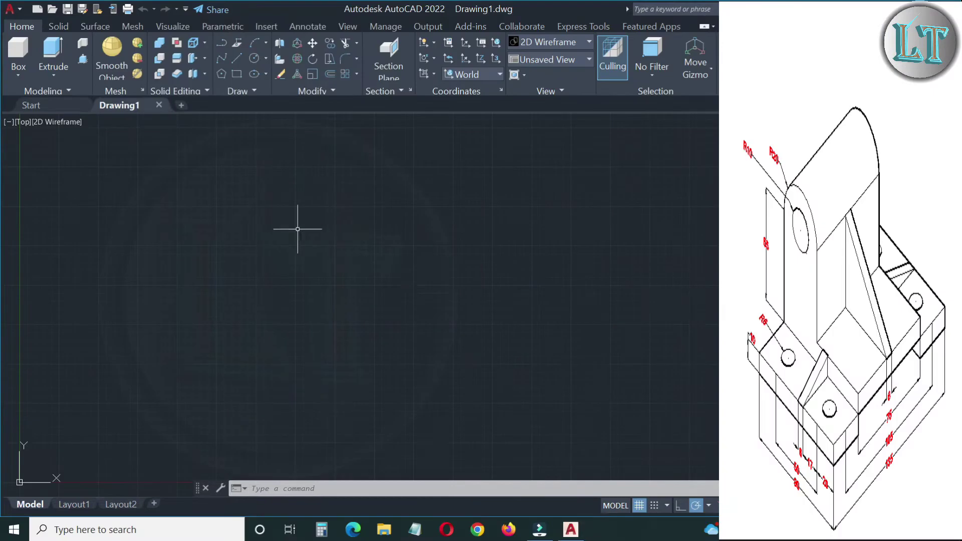
Hide the grid, set units to 0 precision with Centimeters insertion scale, and view Front
left_click(645, 506)
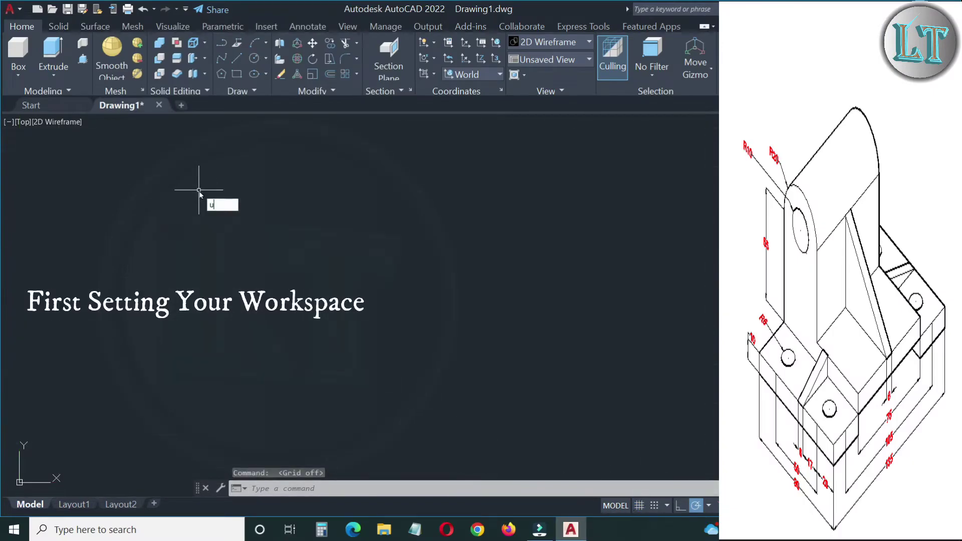
type("n")
key("Return")
left_click(440, 201)
left_click(430, 262)
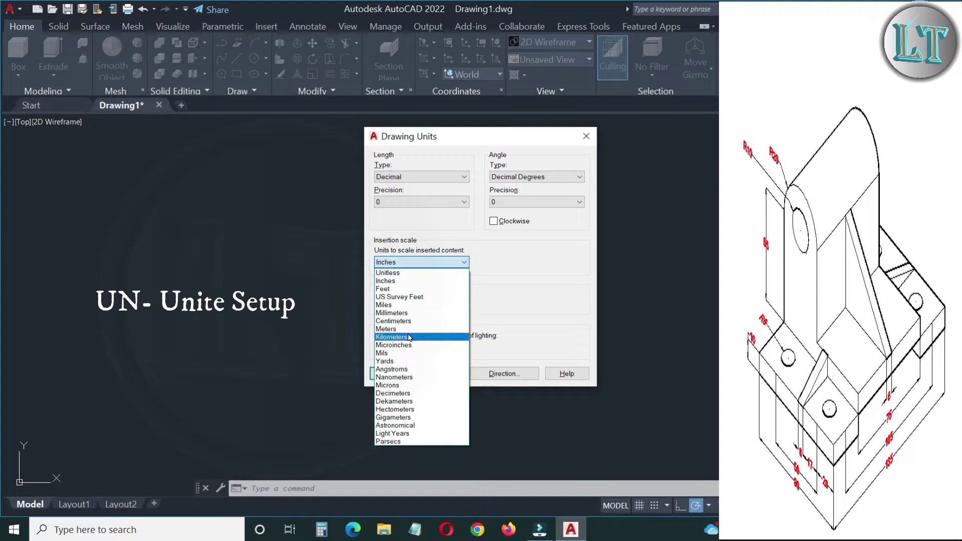
left_click(404, 322)
left_click(387, 374)
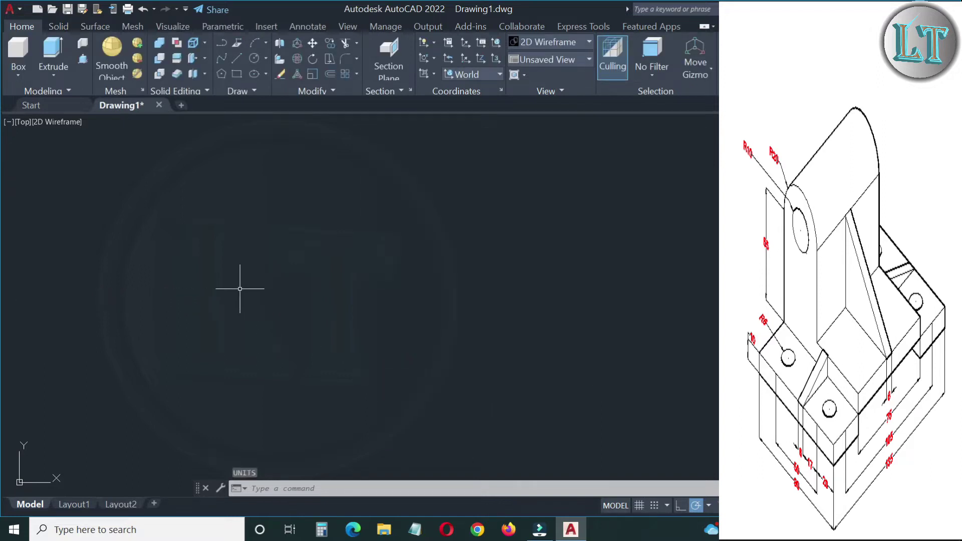
left_click(565, 60)
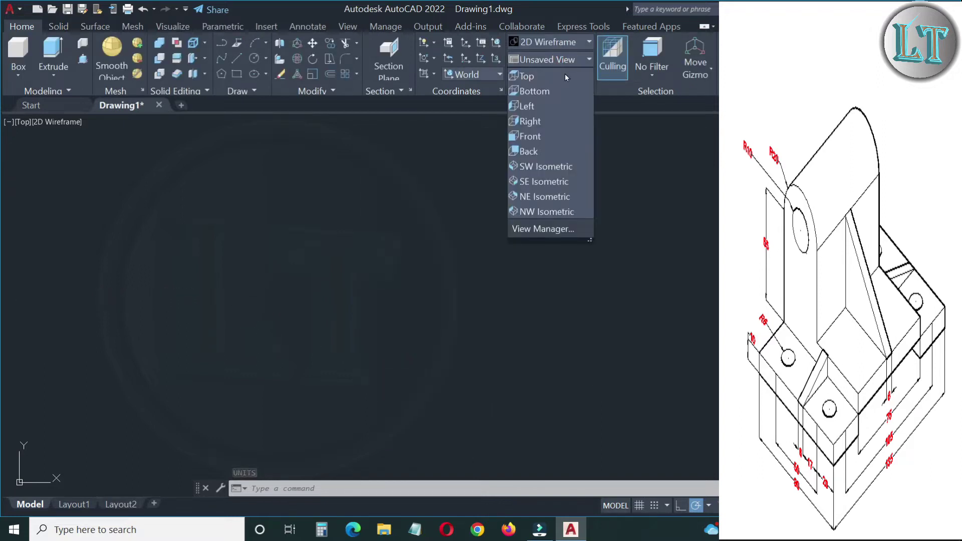
left_click(545, 135)
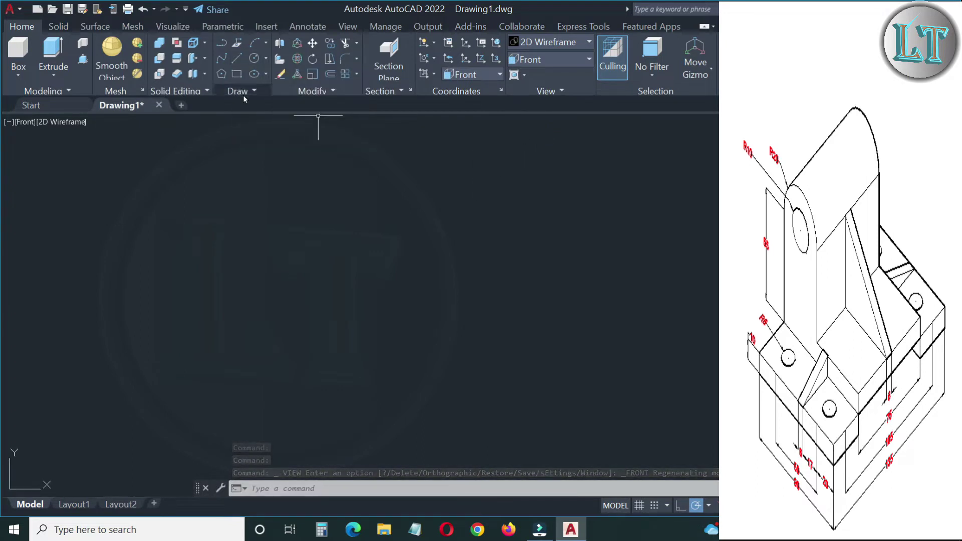
With Ortho on, draw the base's 10-unit left edge and 90-unit bottom edge
left_click(237, 59)
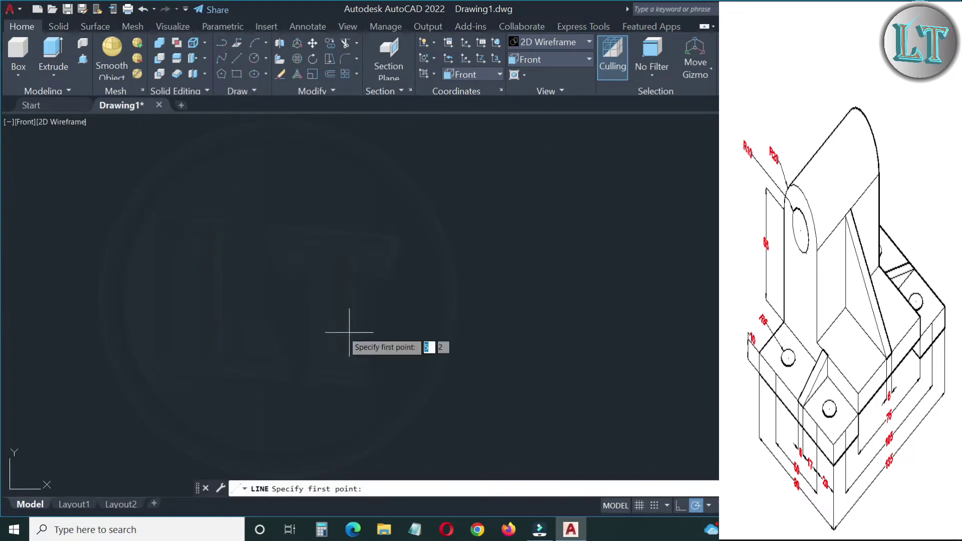
left_click(179, 382)
key("F8")
type("10")
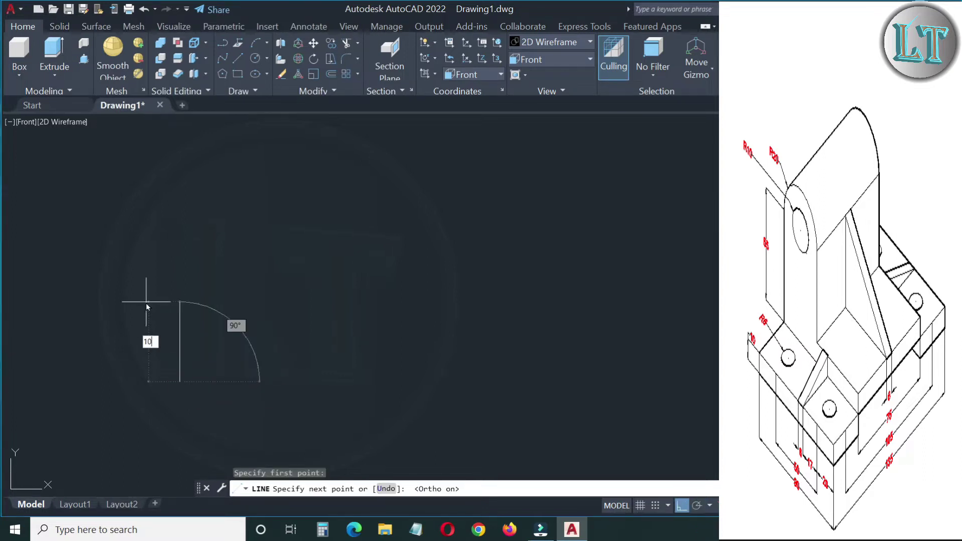
key("Return")
middle_click(147, 306)
middle_click(147, 306)
type("14")
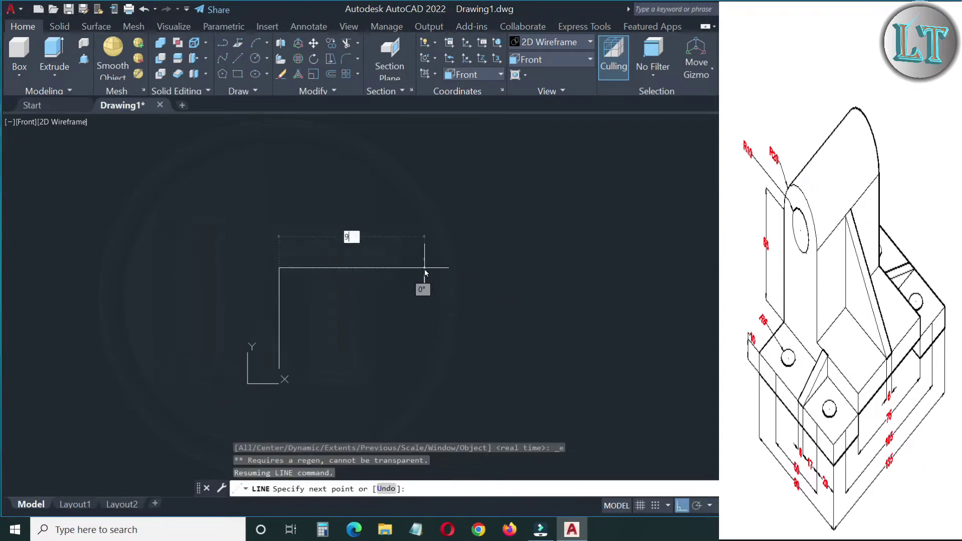
type("90")
key("Return")
middle_click_drag(673, 286, 617, 301)
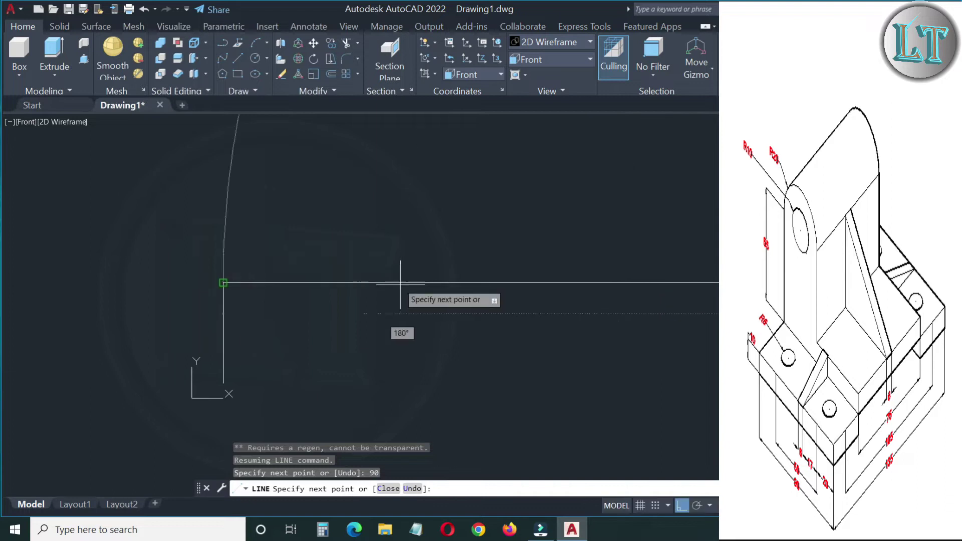
key("Return")
Close the 90 by 10 base rectangle with its right and top edges
scroll(360, 301, "down", 2)
key("Return")
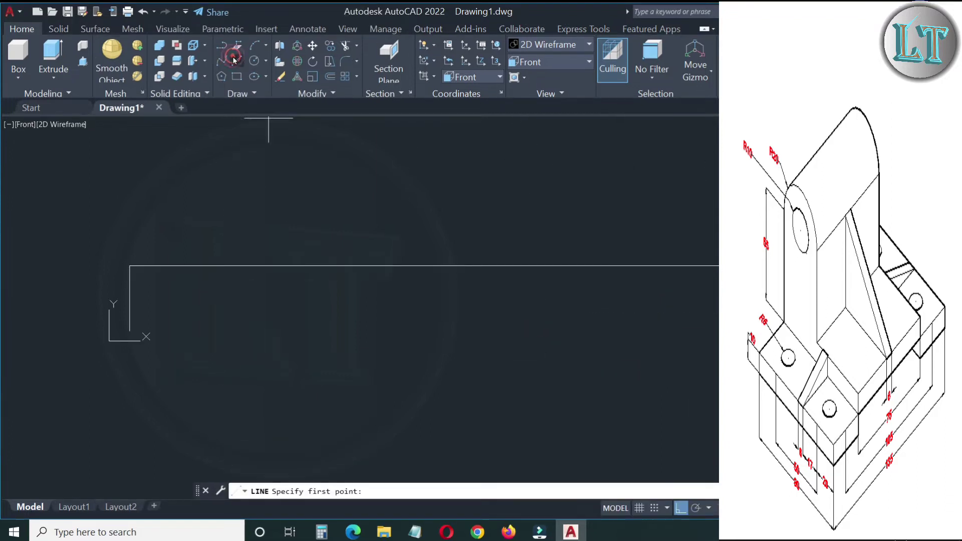
left_click(717, 265)
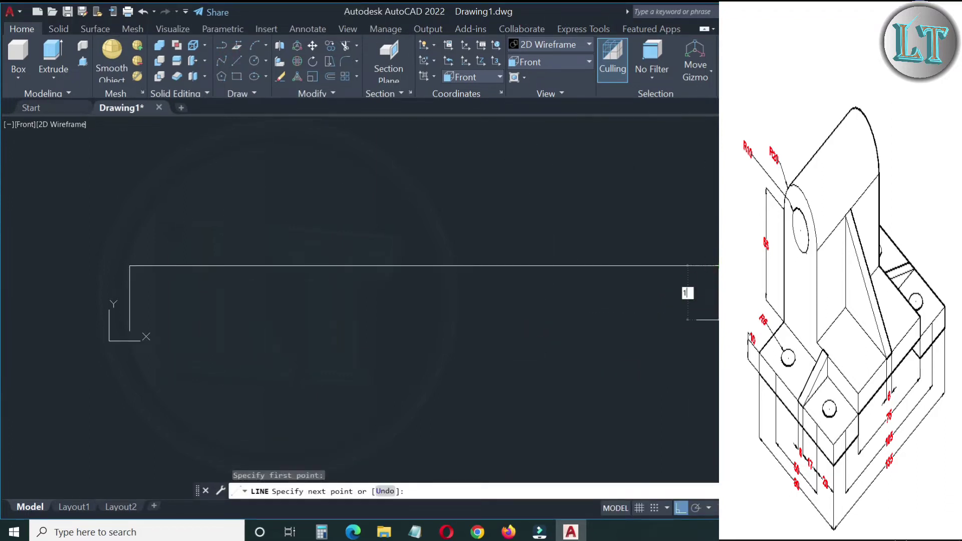
type("0")
key("Return")
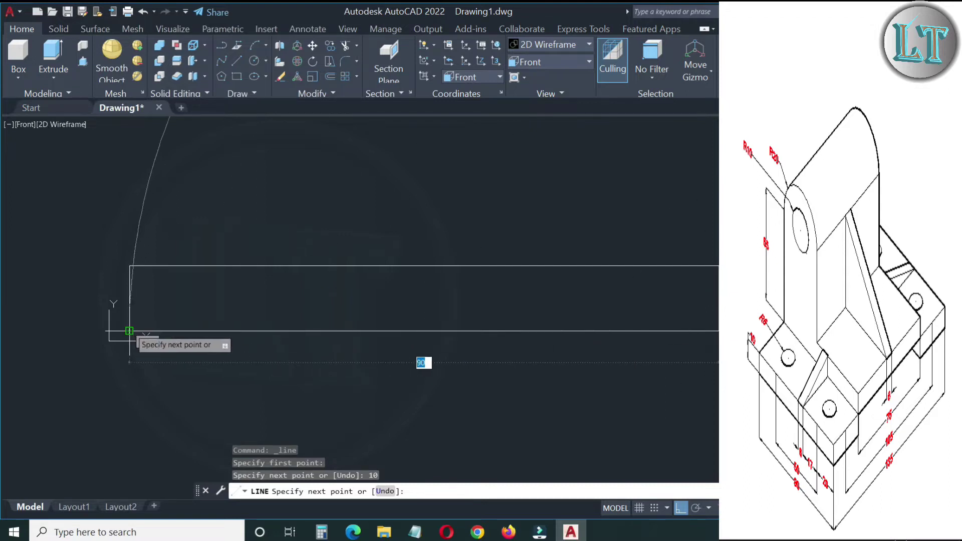
left_click(129, 331)
key("Return")
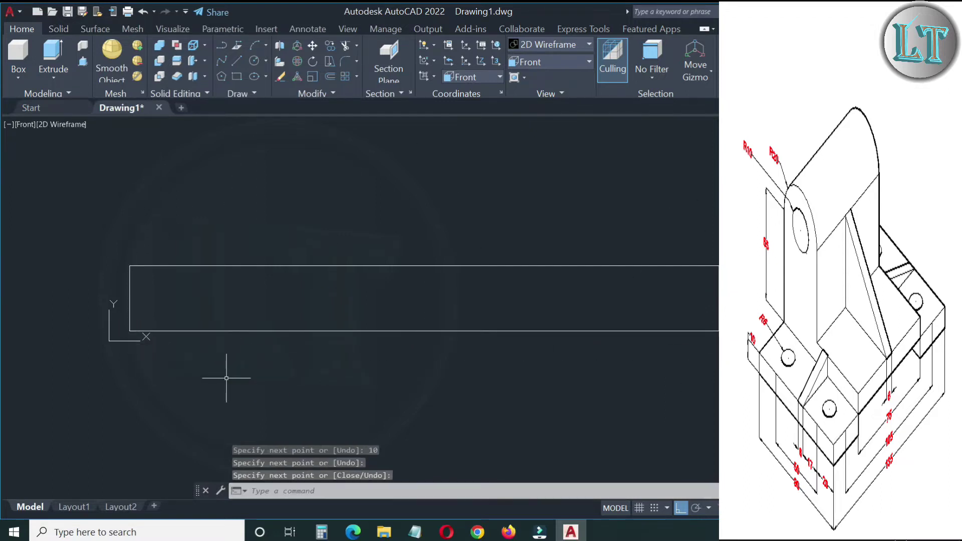
key("ctrl+z")
key("Escape")
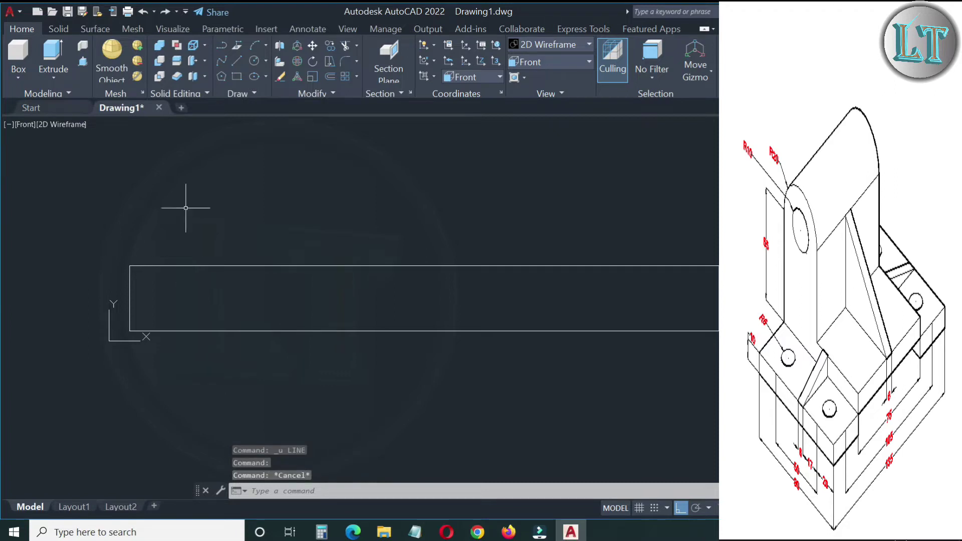
Draw the upright from the base's top-left corner: 45 up, 40 across, 45 down
left_click(236, 65)
left_click(130, 266)
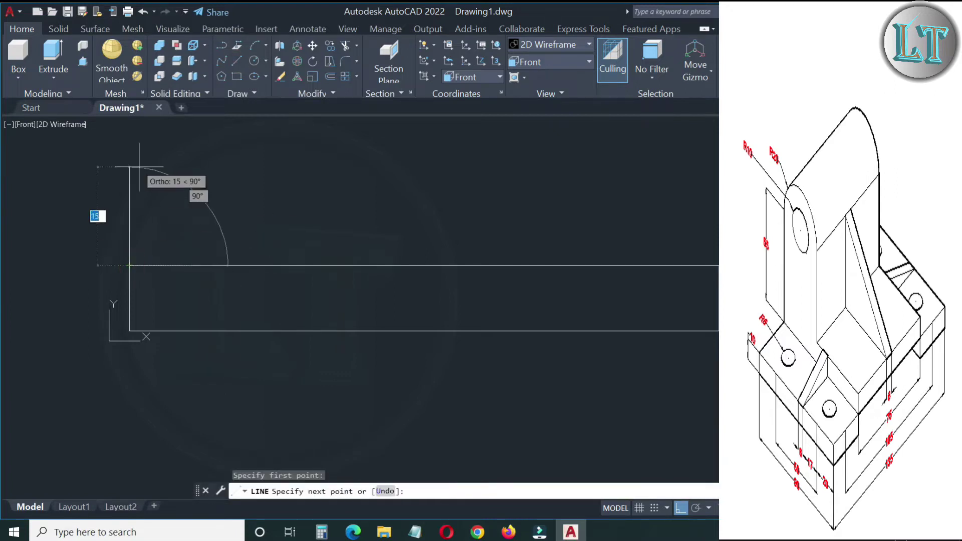
scroll(120, 251, "down", 2)
scroll(129, 266, "down", 2)
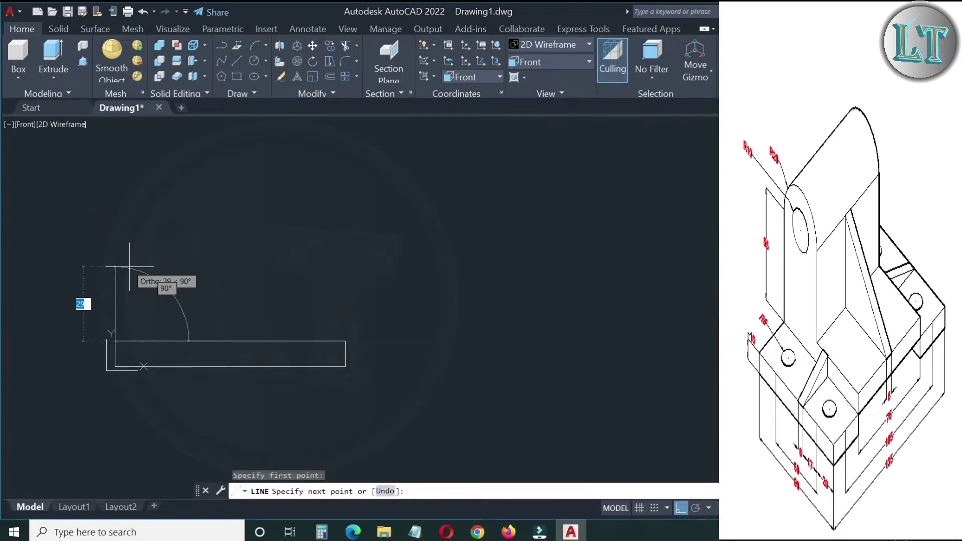
type("45")
key("Return")
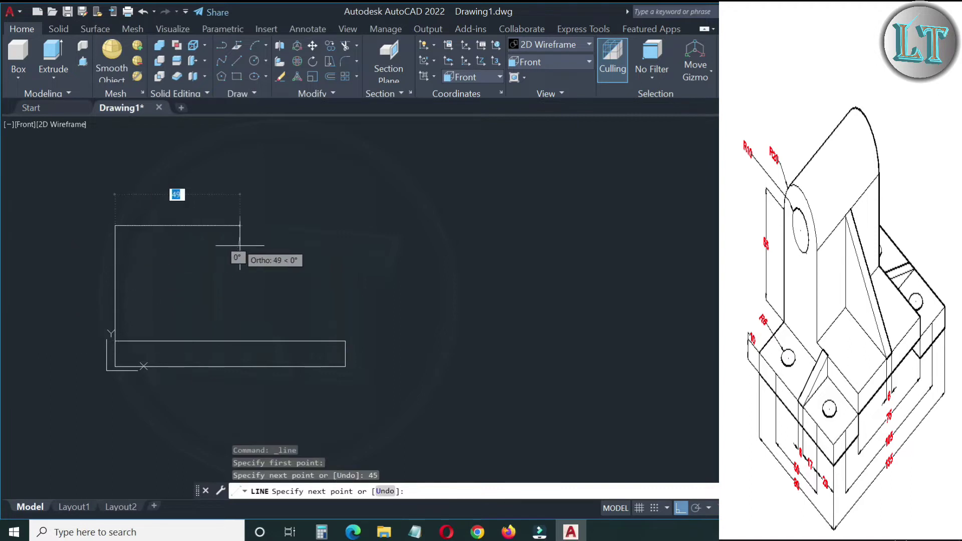
type("4")
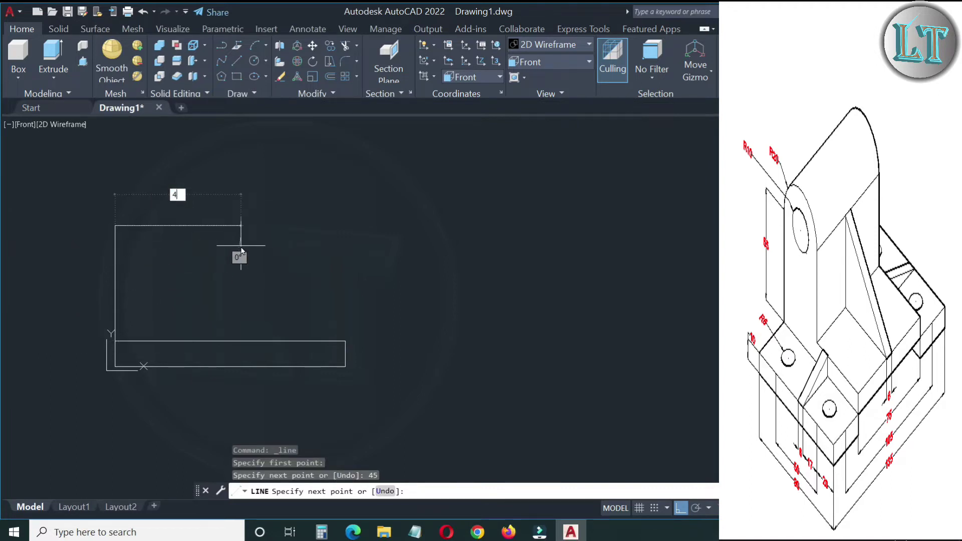
key("Return")
left_click(218, 341)
key("ctrl+z")
type("45")
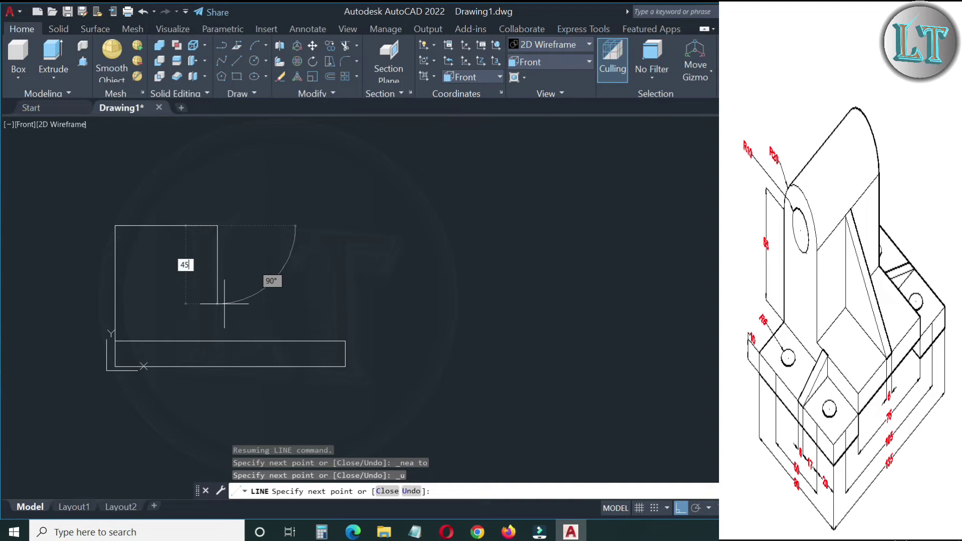
key("Return")
key("Return")
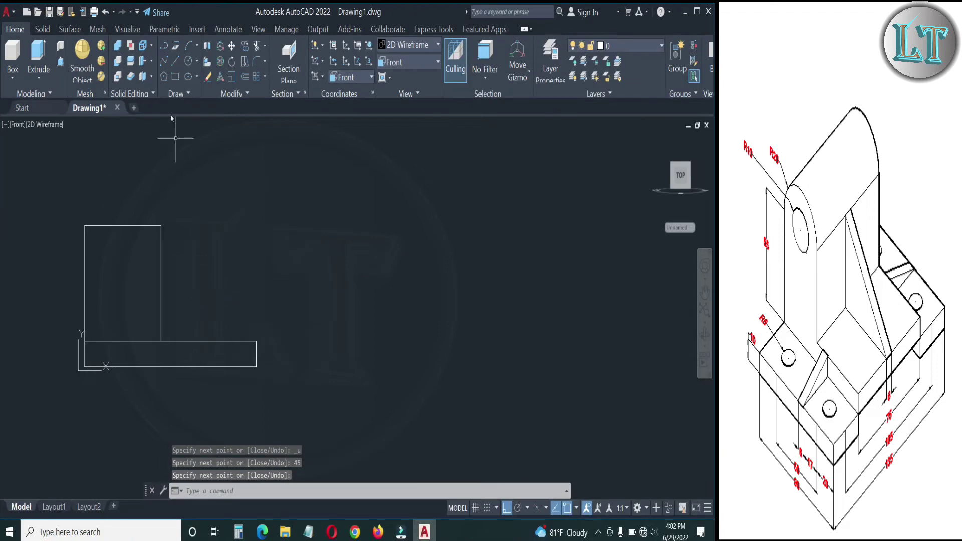
Turn on every object snap mode in the OS settings
left_click(188, 61)
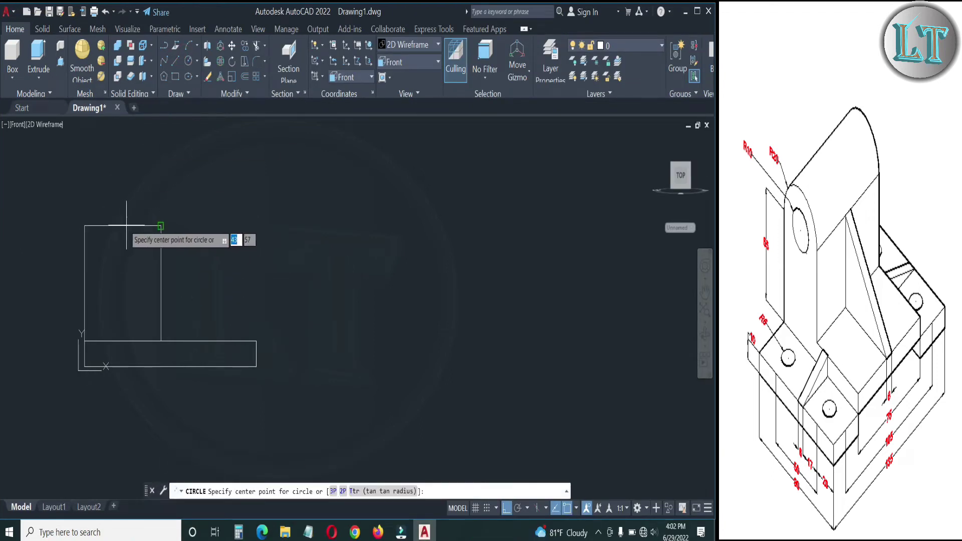
key("Escape")
type("s")
key("Return")
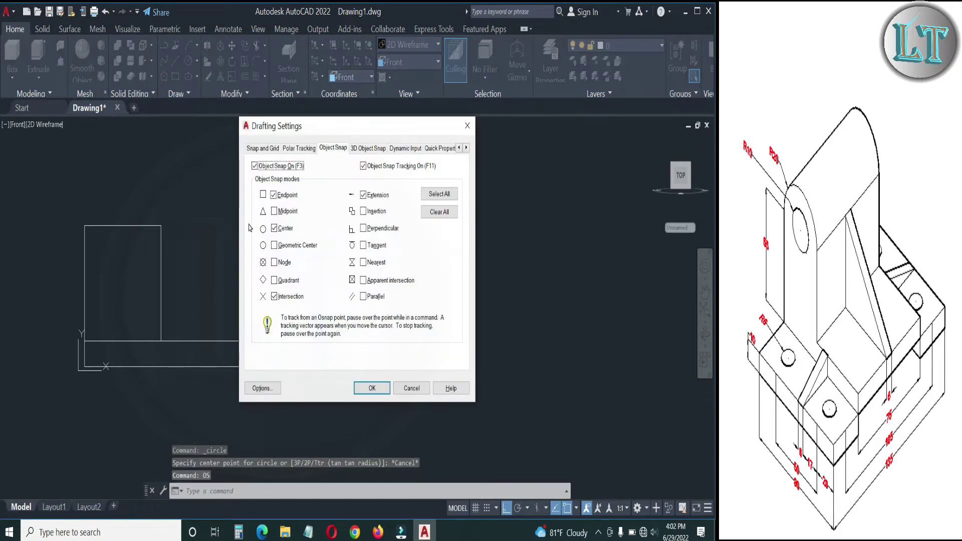
left_click(438, 194)
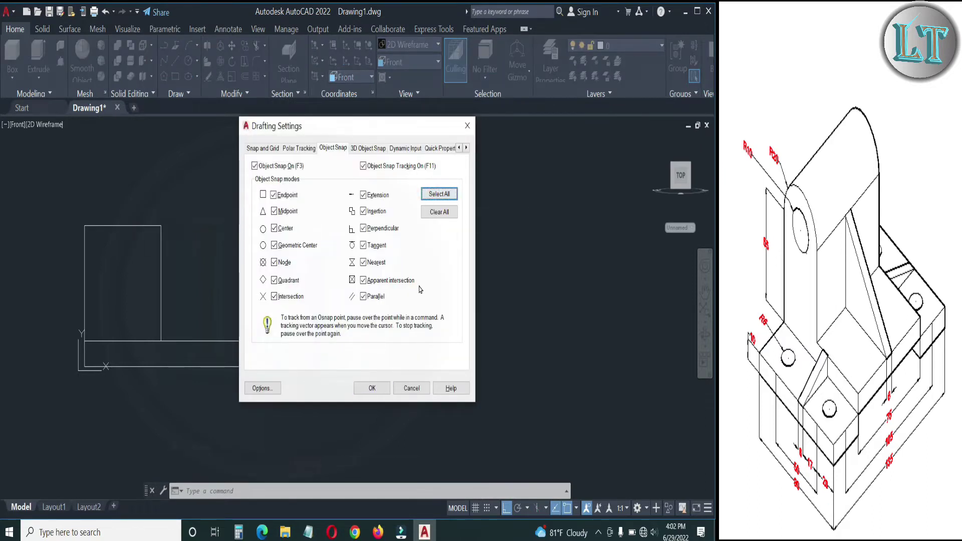
left_click(380, 388)
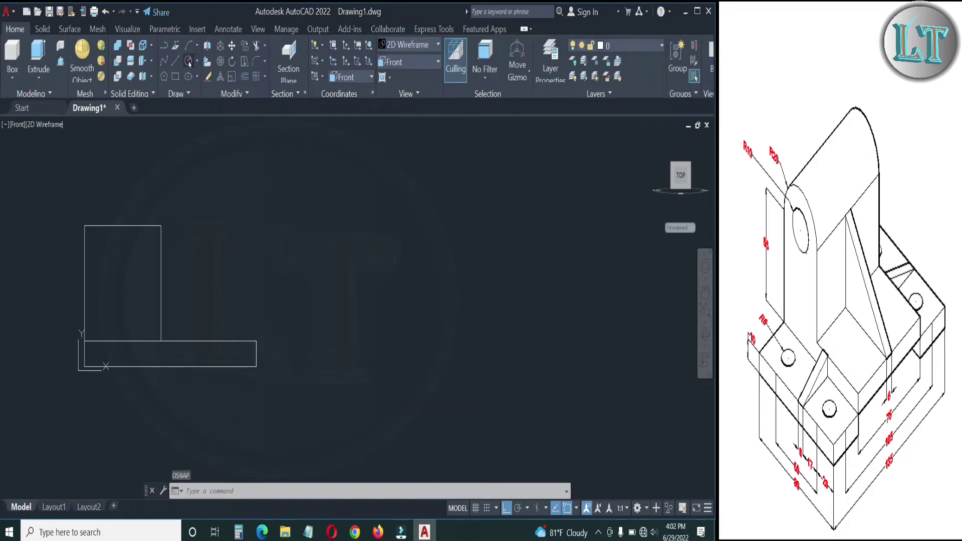
Add concentric radius-20 and radius-10 circles at the upright's top midpoint, then delete the top line
left_click(190, 64)
left_click(122, 225)
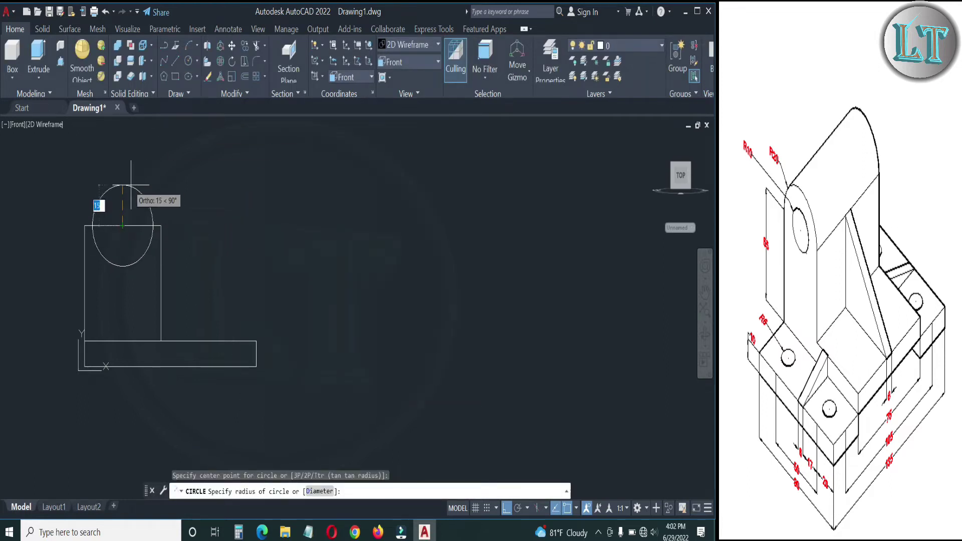
type("20")
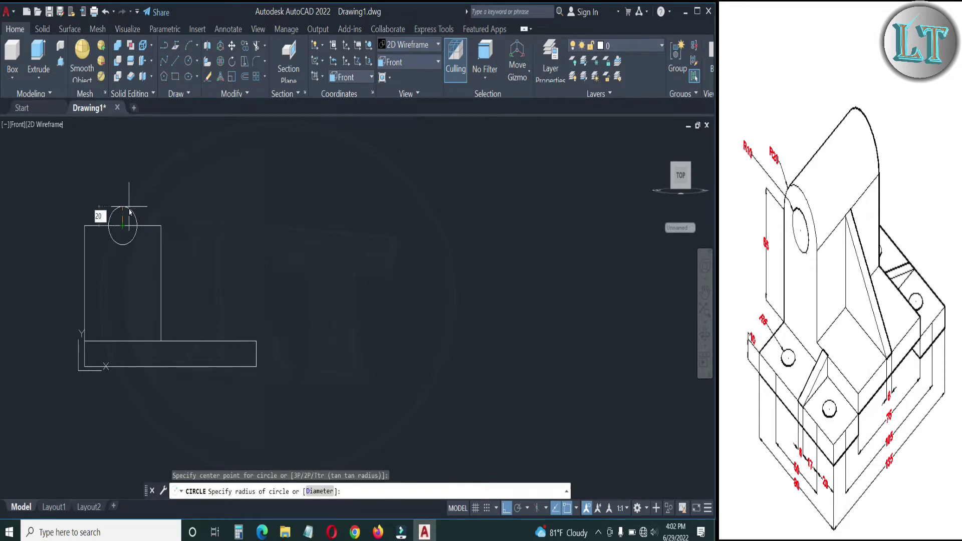
key("Return")
key("Return")
left_click(123, 225)
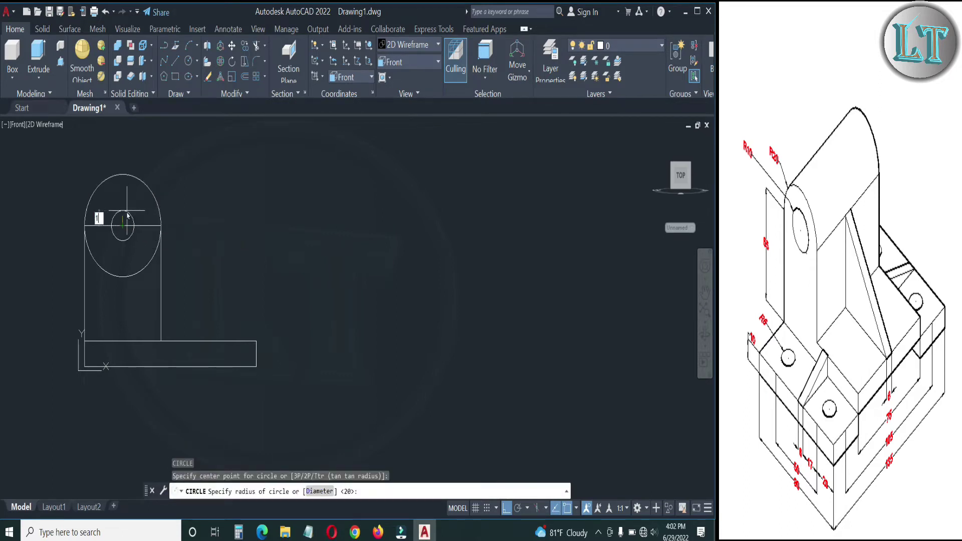
type("0")
key("Return")
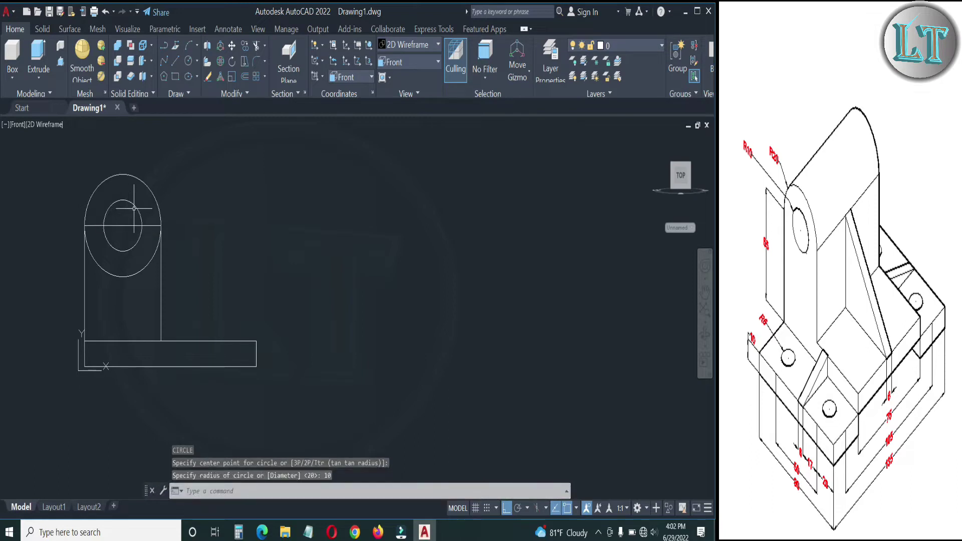
left_click(124, 225)
key("Delete")
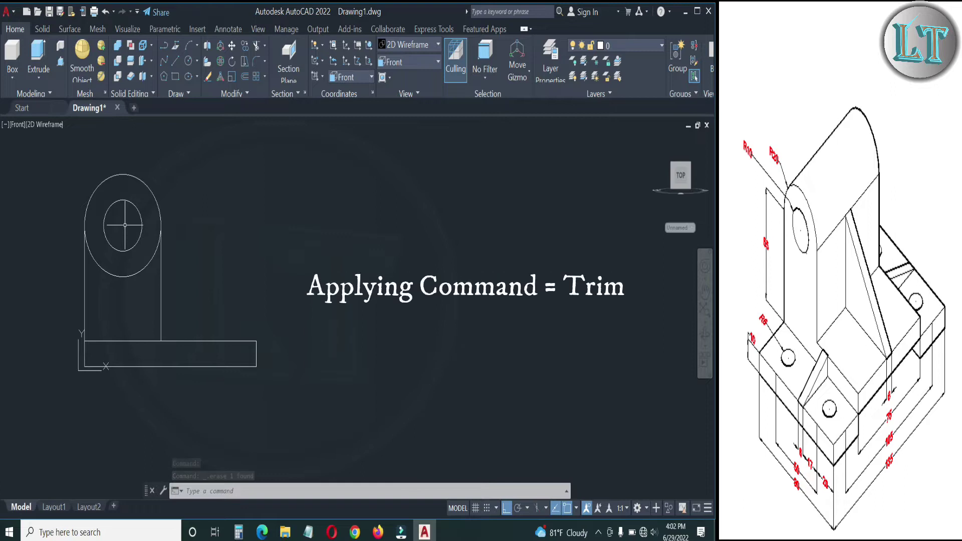
type("TR")
Trim the large circle's lower arc and the base's top edge beneath the upright
key("Return")
left_click(129, 275)
key("Escape")
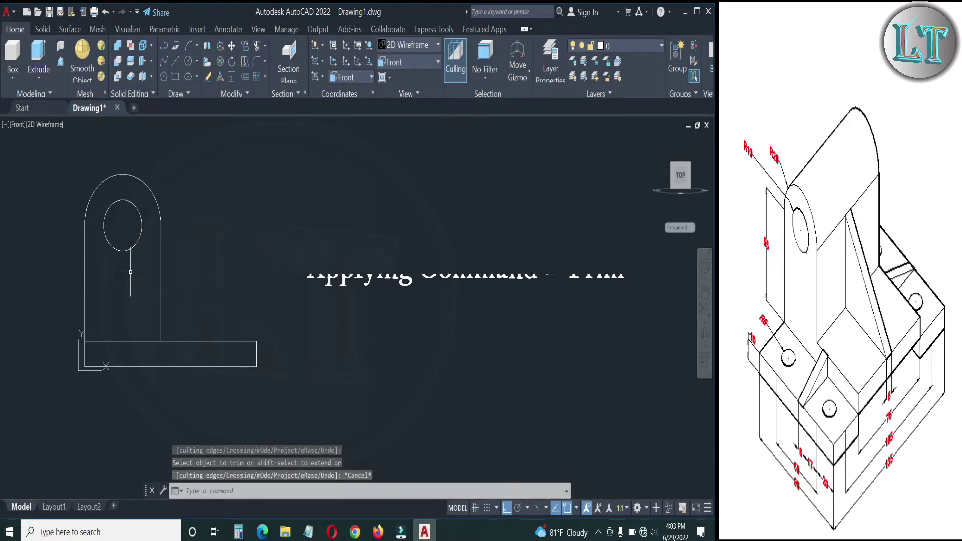
key("Return")
left_click(125, 340)
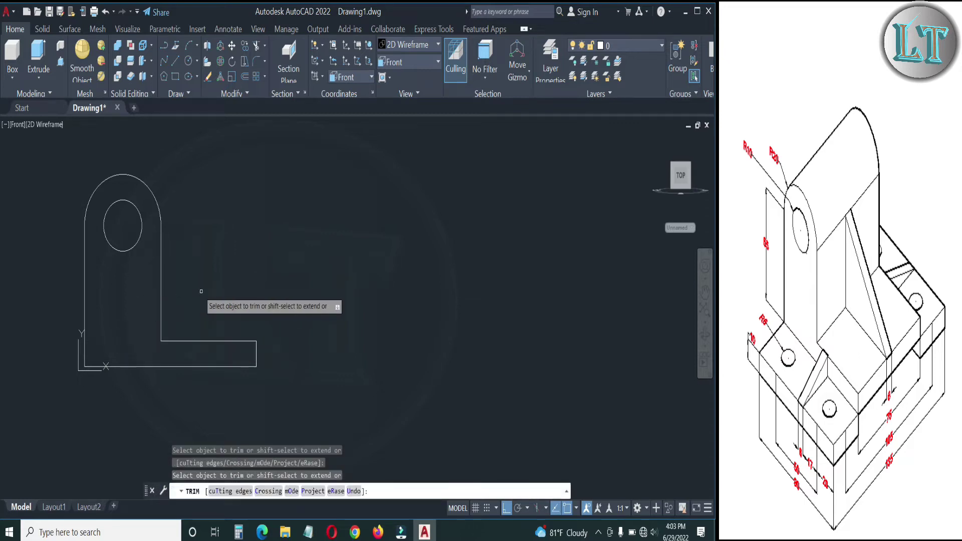
key("Return")
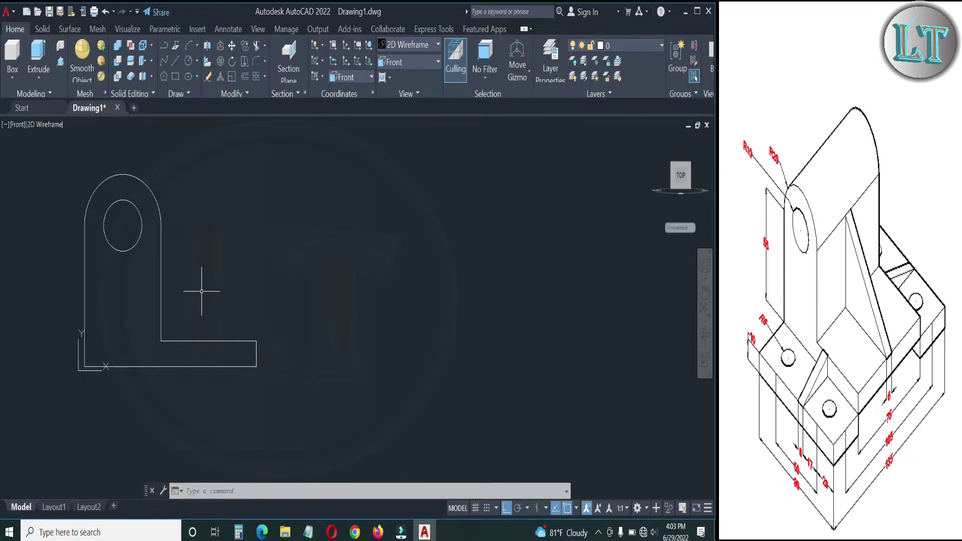
left_click(413, 66)
Switch to SW Isometric and join the profile pieces into one polyline
left_click(408, 169)
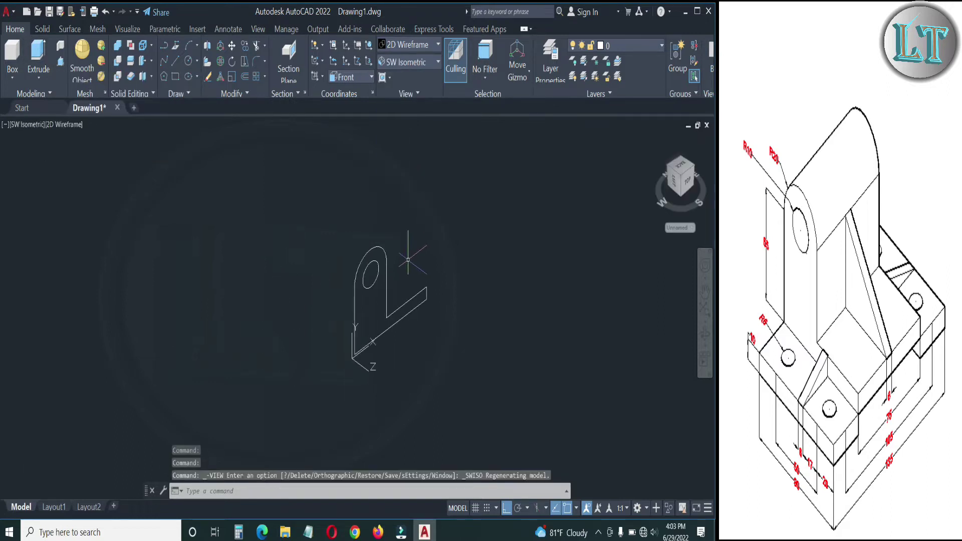
type("j")
key("Return")
left_click(185, 216)
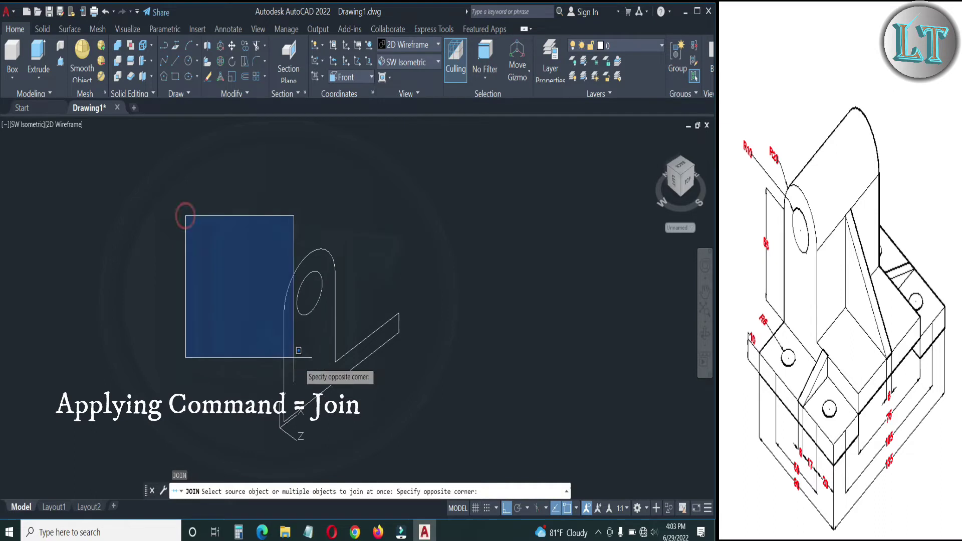
left_click(413, 448)
key("Return")
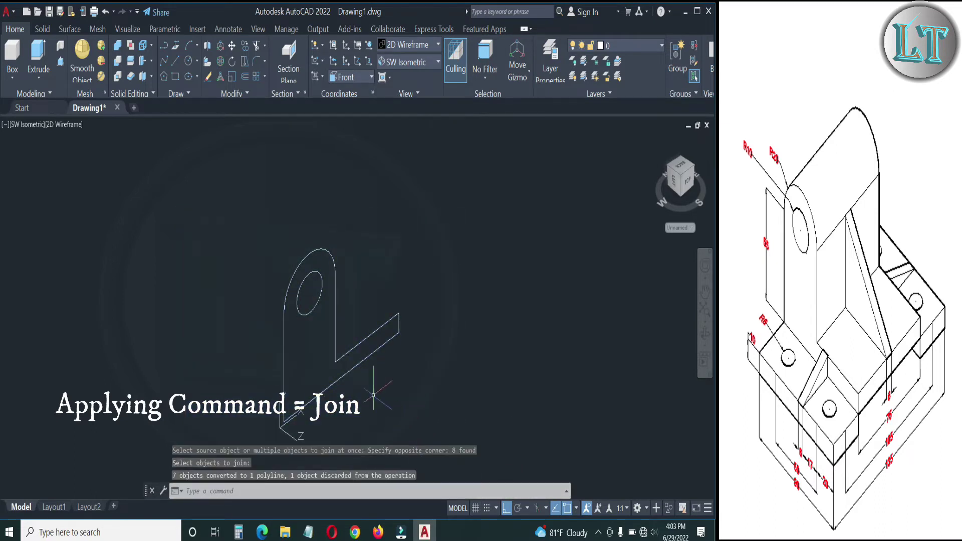
left_click(363, 361)
key("Escape")
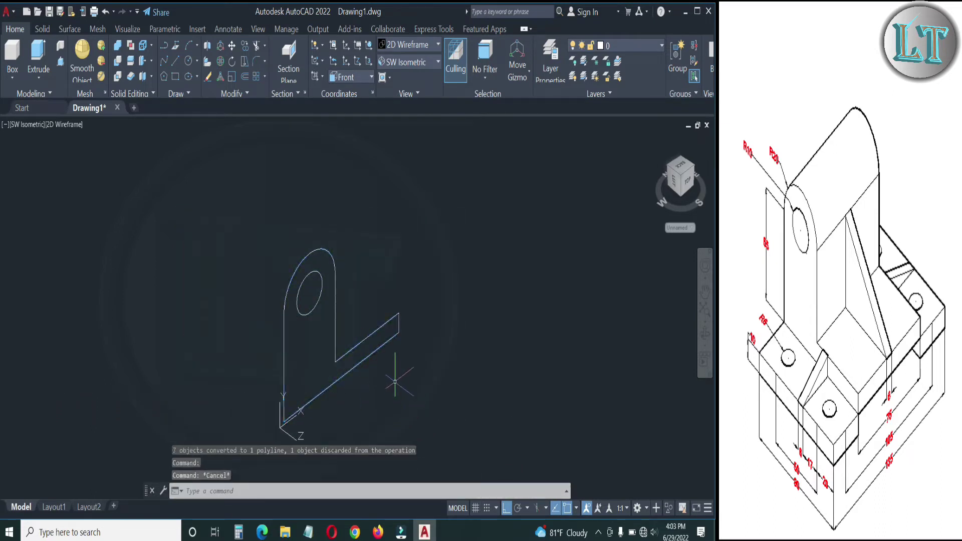
Extrude the L-shaped profile 75 units into a solid
left_click(334, 352)
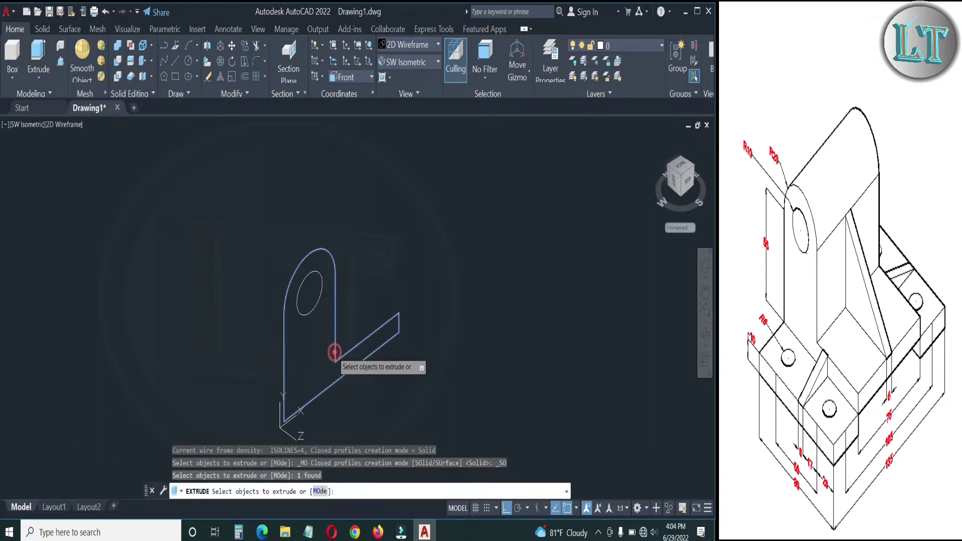
key("Return")
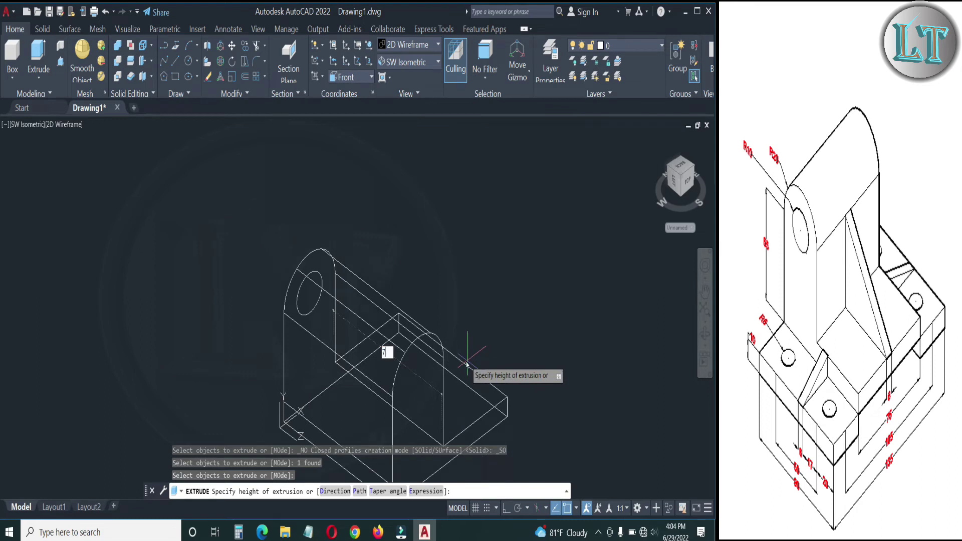
type("5")
key("Return")
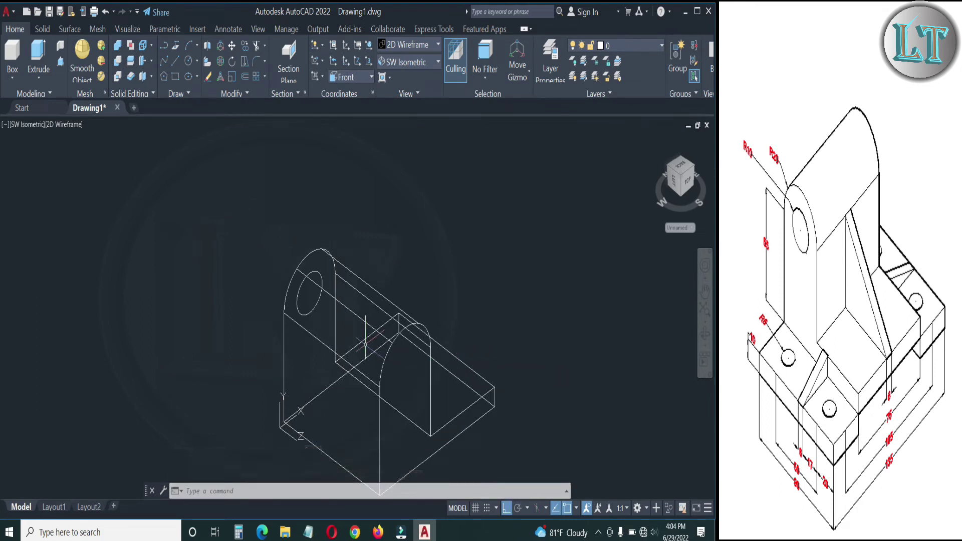
key("ctrl+z")
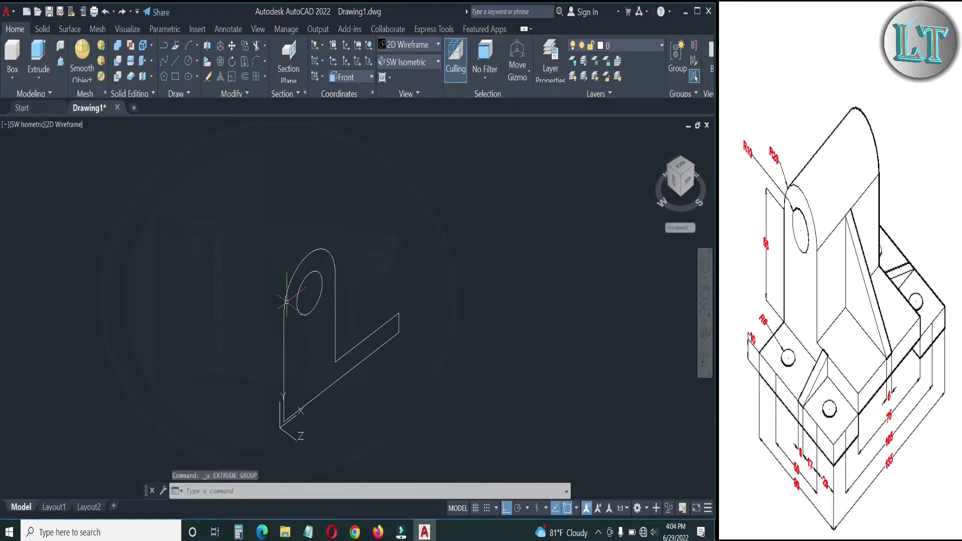
left_click(38, 53)
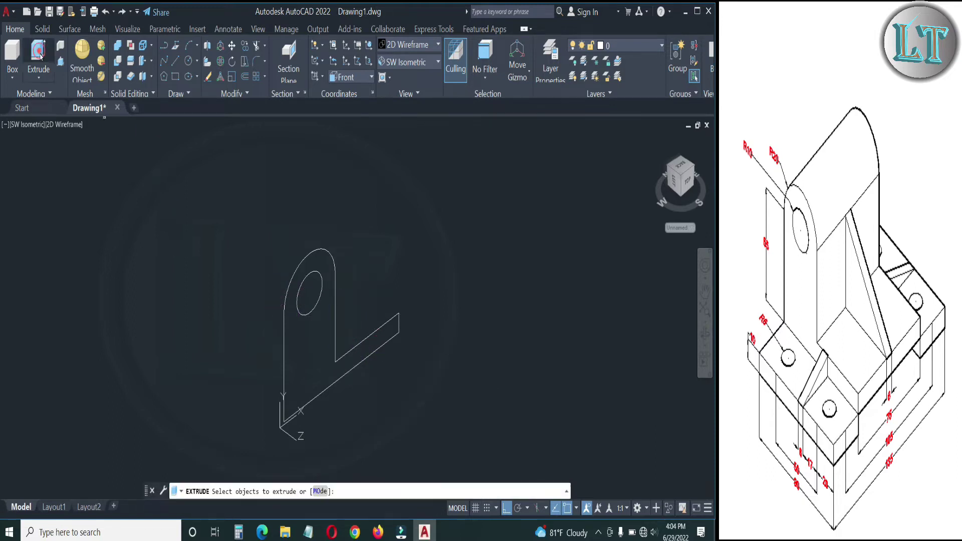
left_click(280, 328)
key("Return")
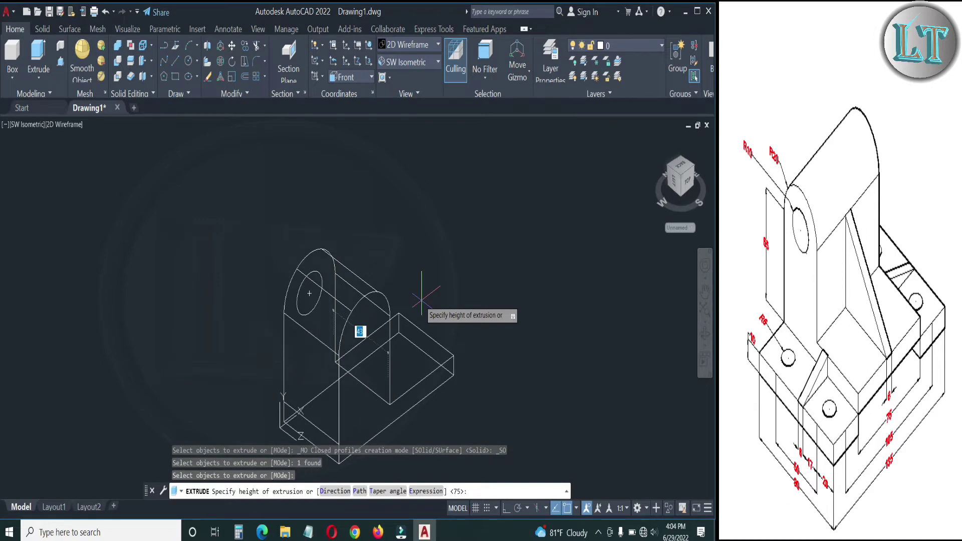
type("75")
key("Return")
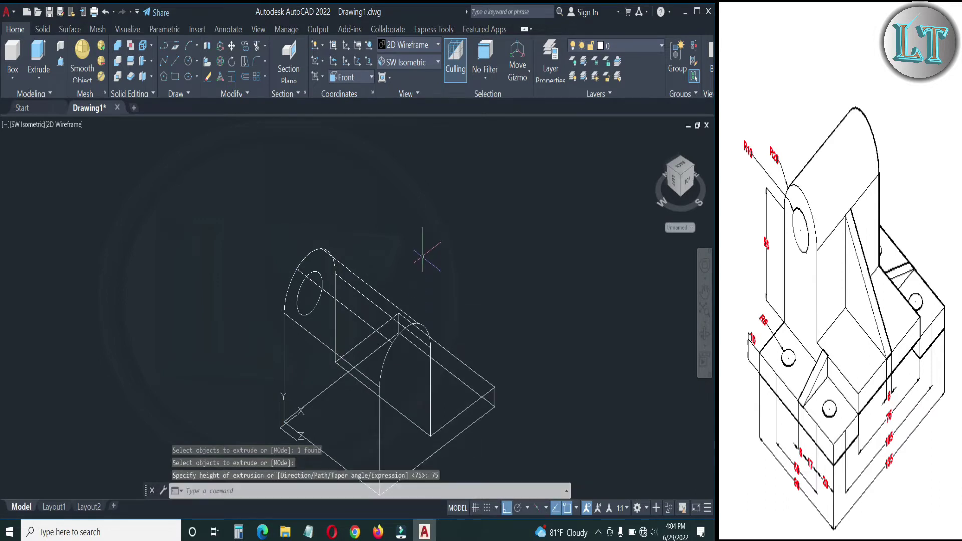
Apply the Shades of Gray visual style and orbit to see the bracket's other side
left_click(64, 125)
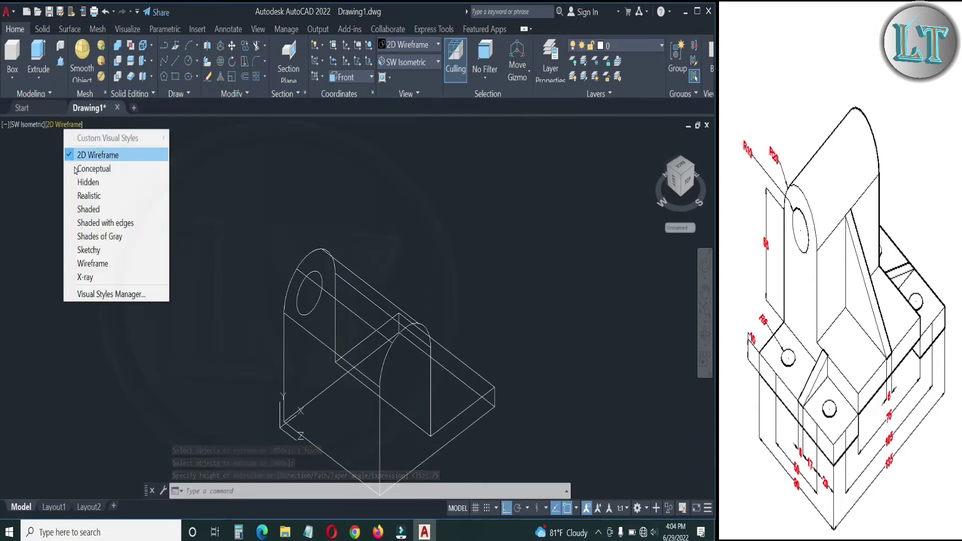
left_click(91, 237)
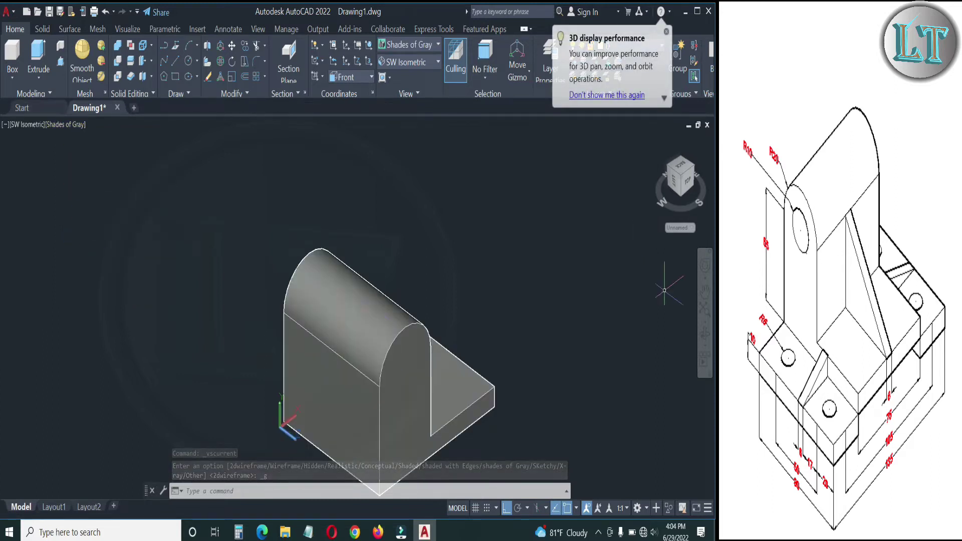
middle_click_drag(568, 366, 567, 366, "shift")
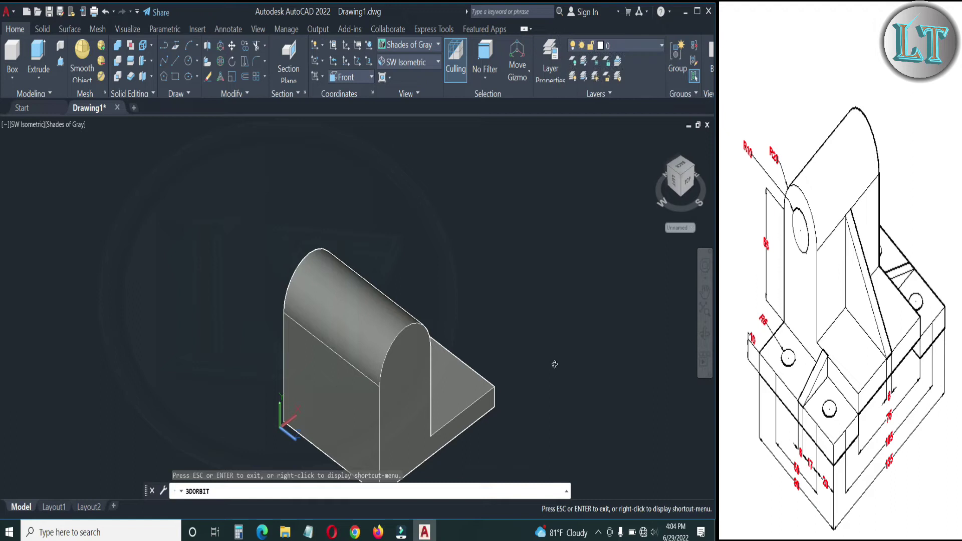
middle_click_drag(458, 360, 533, 355, "shift")
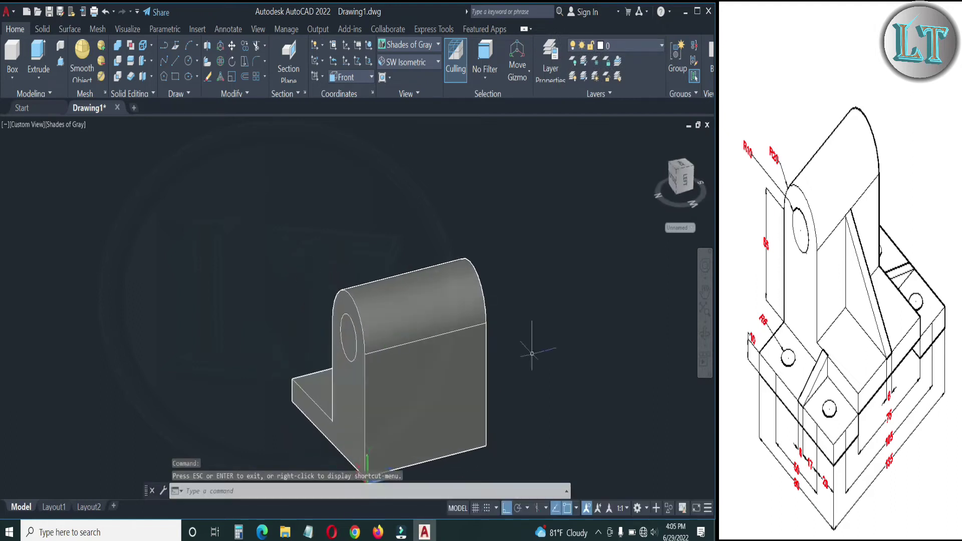
Press-pull the inner radius-10 circle 80 units through the upright to cut the bore
left_click(61, 62)
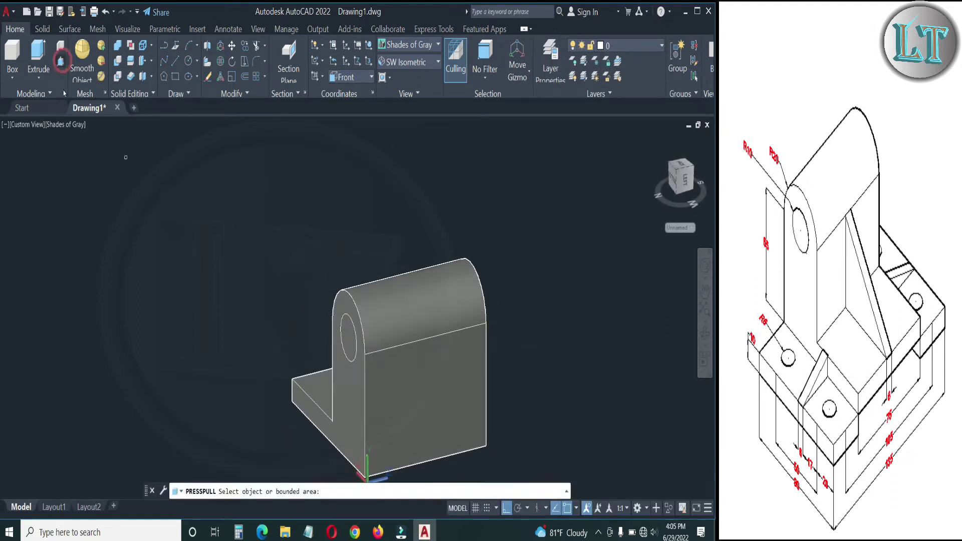
left_click(354, 326)
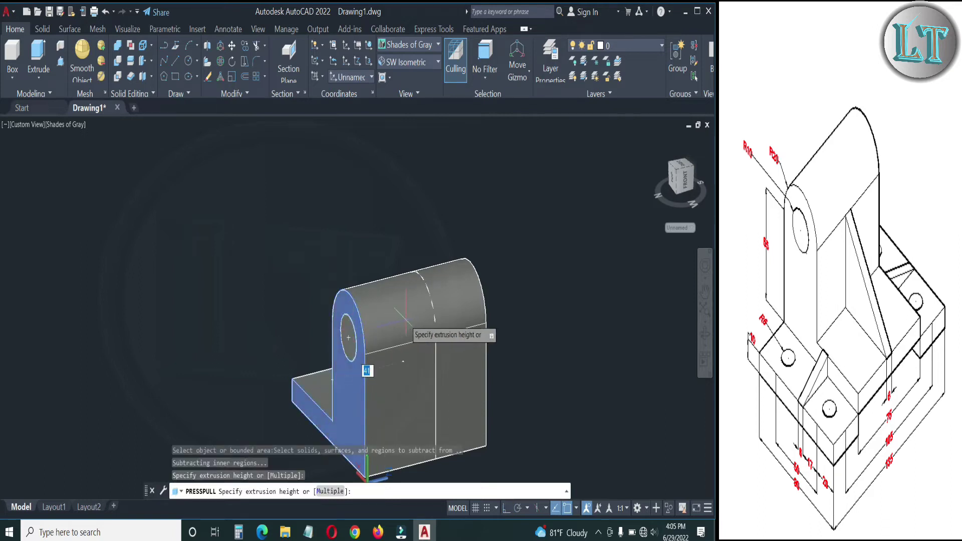
key("Escape")
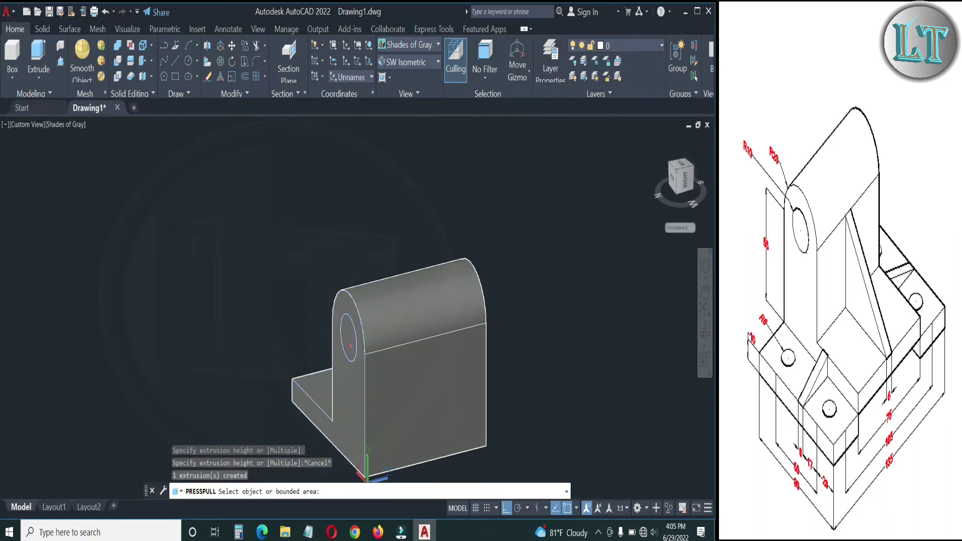
left_click(348, 337)
key("Return")
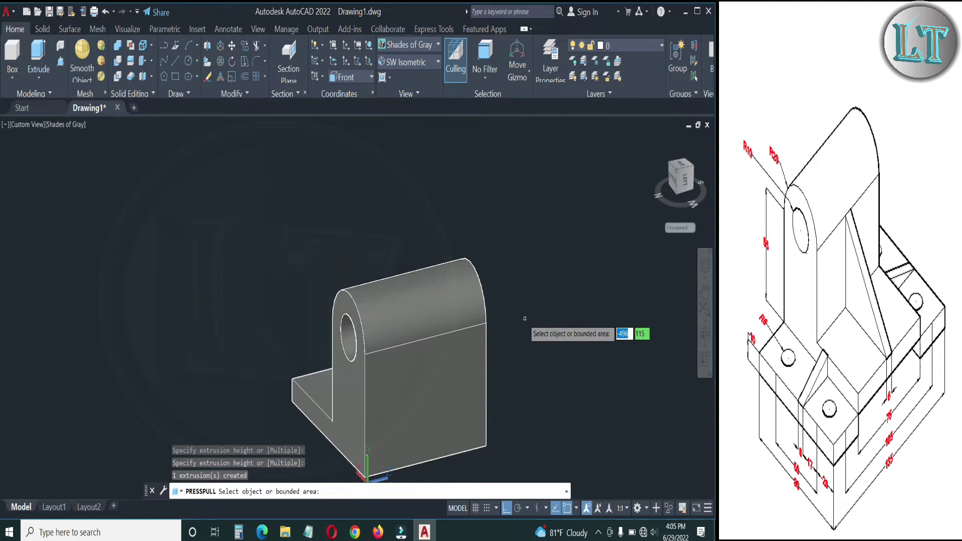
key("Return")
left_click(705, 333)
mouse_move(426, 301)
left_mouse_down()
mouse_move(588, 311)
mouse_move(656, 335)
left_mouse_up()
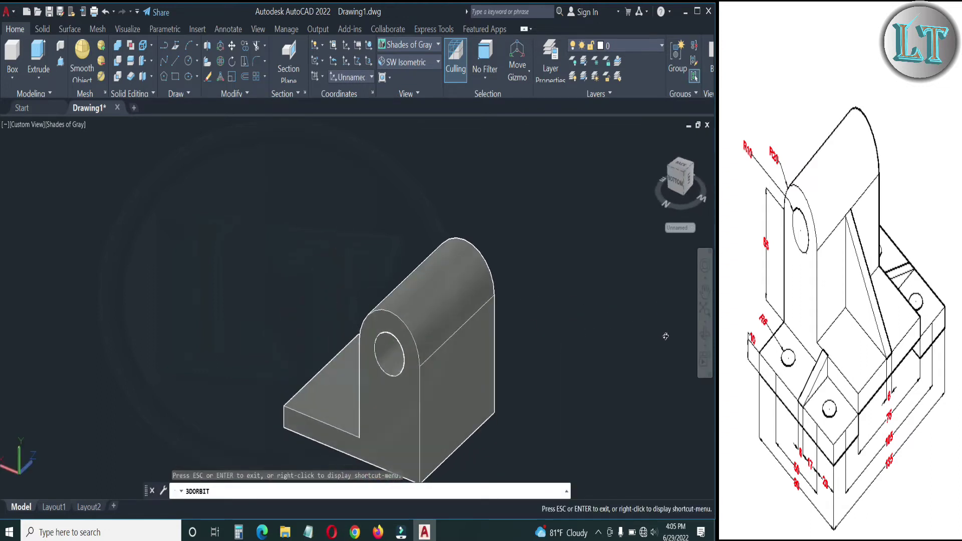
Switch to the Bottom view, orbit to an oblique angle, and zoom in on the bracket
key("Escape")
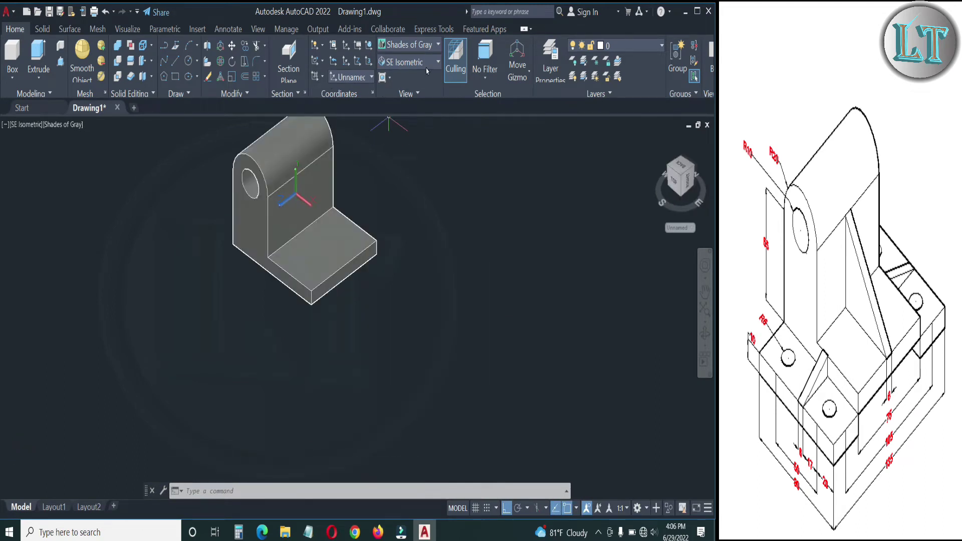
left_click(406, 62)
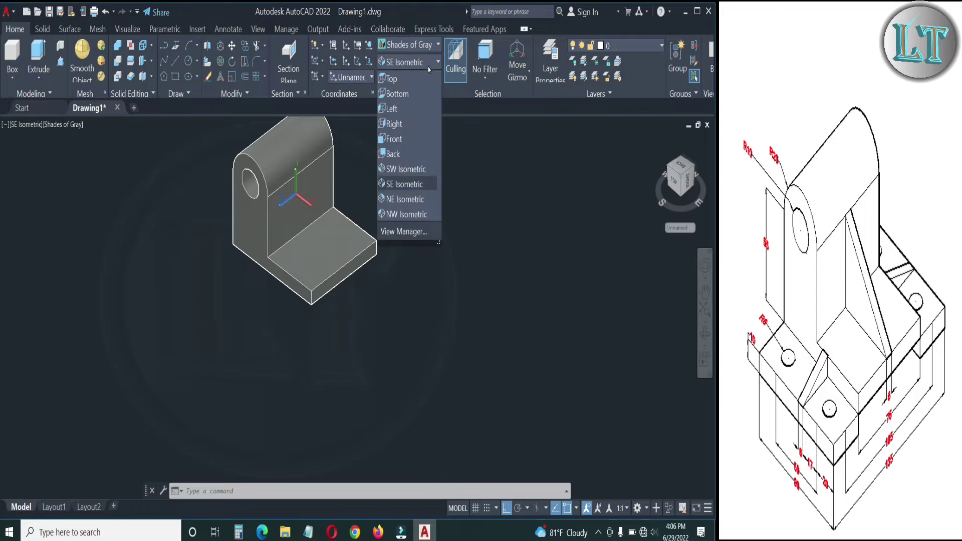
left_click(408, 95)
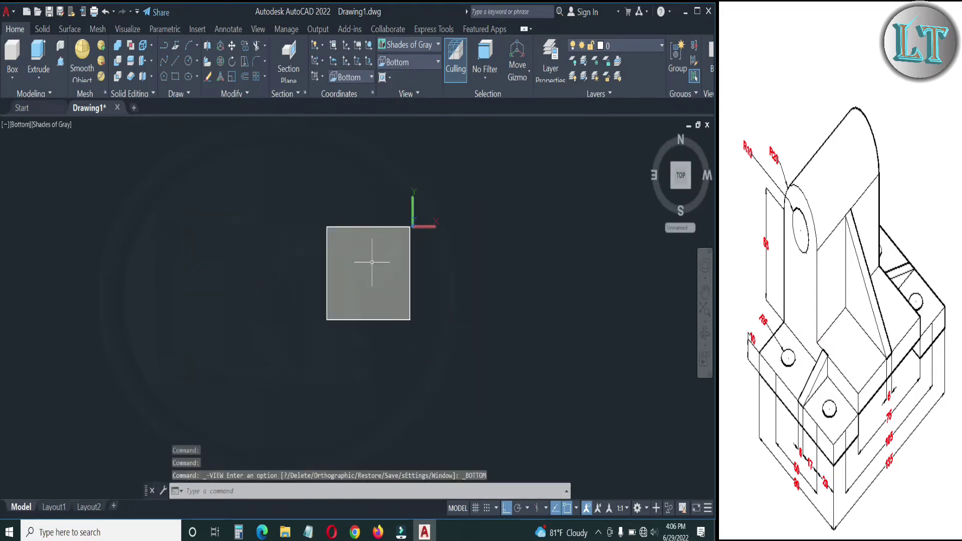
left_click(704, 333)
mouse_move(441, 291)
left_mouse_down()
mouse_move(406, 282)
mouse_move(423, 359)
mouse_move(254, 354)
mouse_move(339, 329)
mouse_move(246, 340)
mouse_move(451, 395)
left_mouse_up()
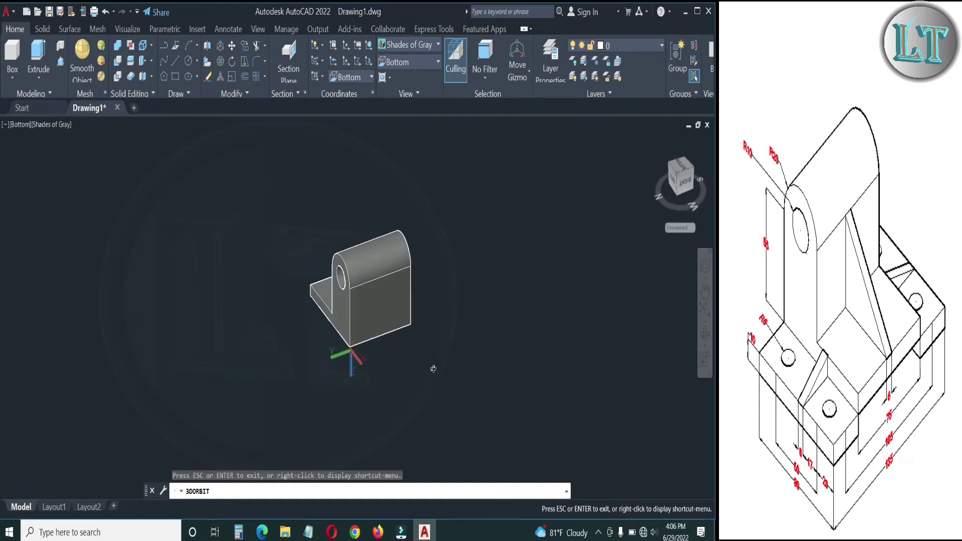
scroll(361, 312, "up", 2)
scroll(361, 312, "up", 2)
key("Escape")
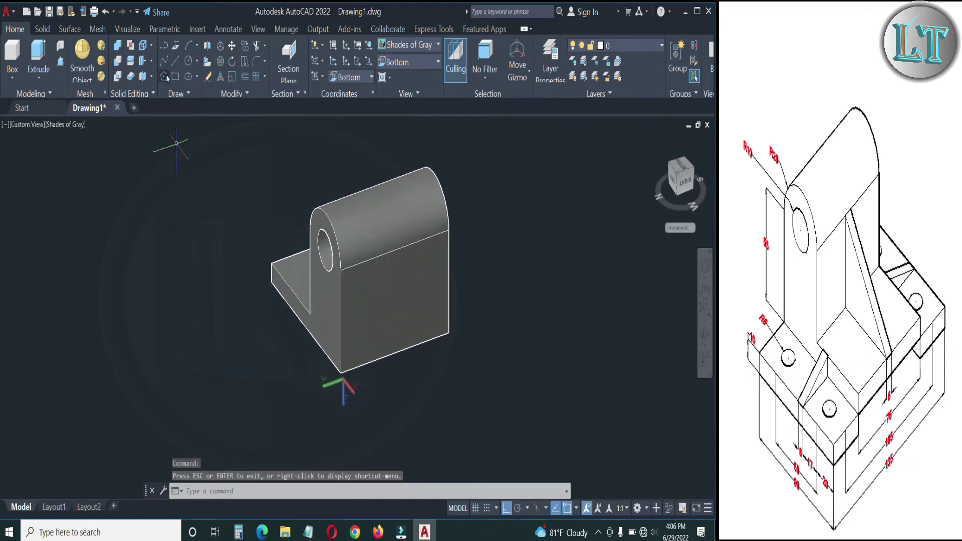
Draw a 90 by 30 rectangle from the base's front corner
left_click(175, 76)
left_click(271, 283)
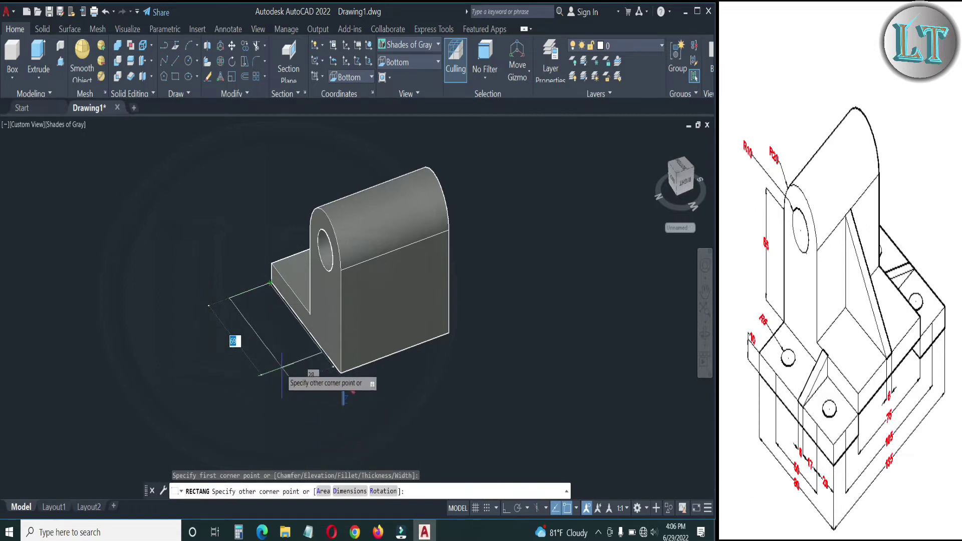
key("Escape")
key("Return")
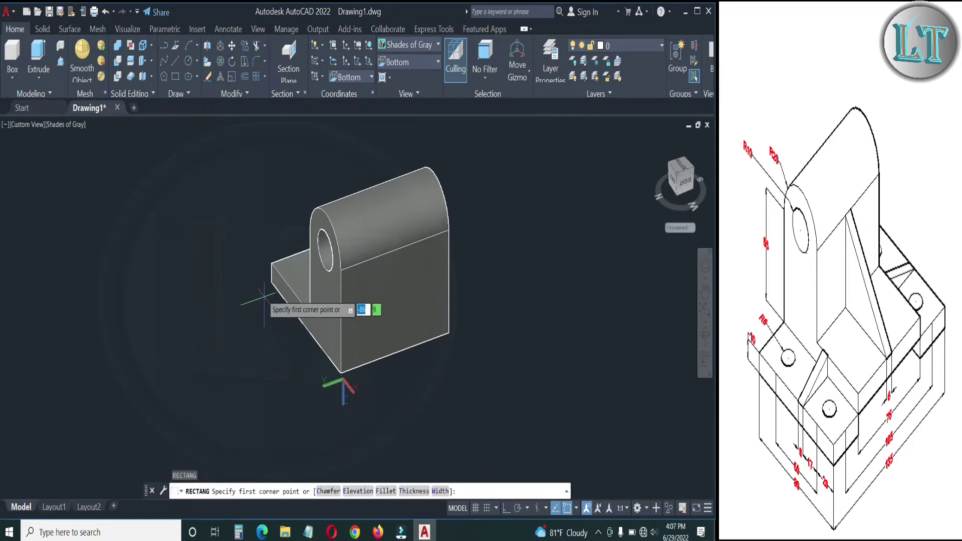
scroll(265, 298, "up", 3)
scroll(239, 263, "up", 2)
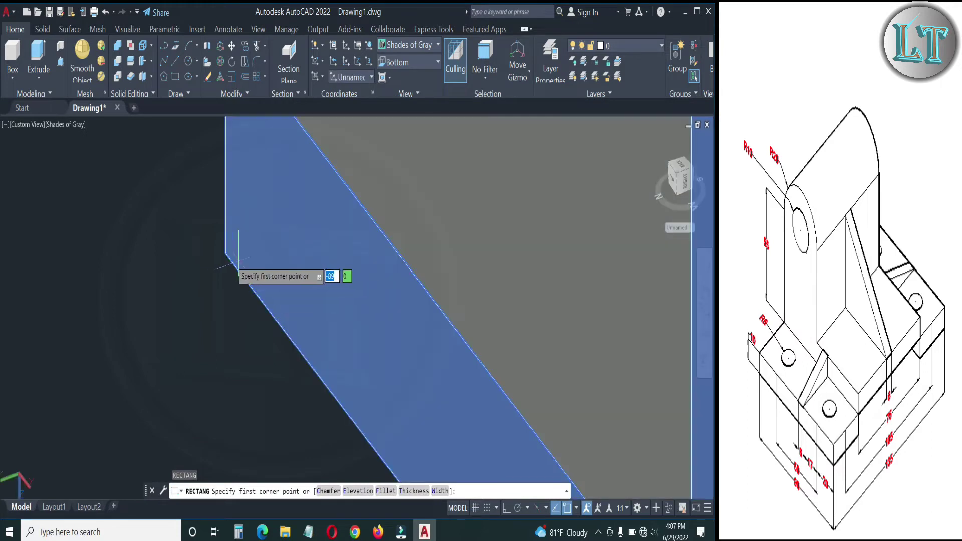
left_click(226, 254)
scroll(180, 321, "down", 3)
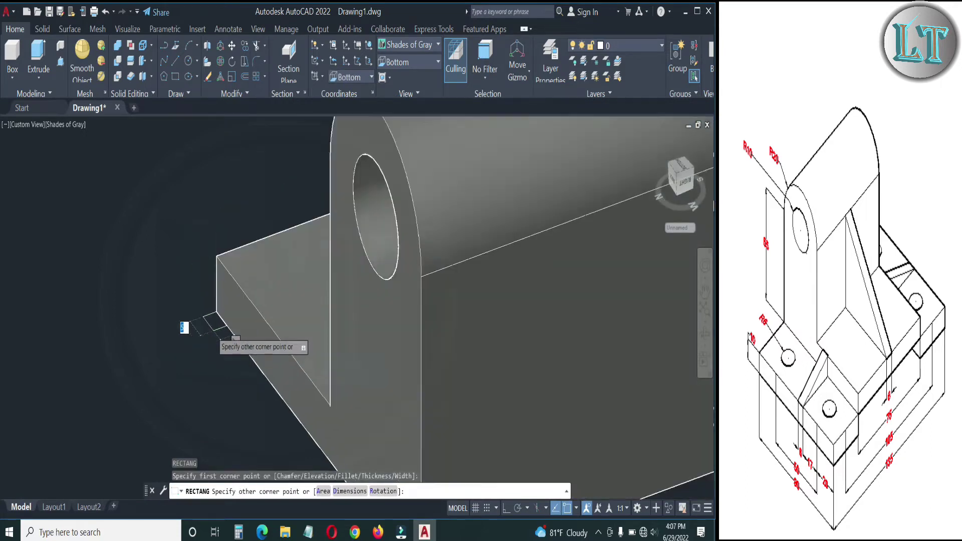
scroll(233, 337, "down", 2)
scroll(236, 351, "down", 1)
type("90")
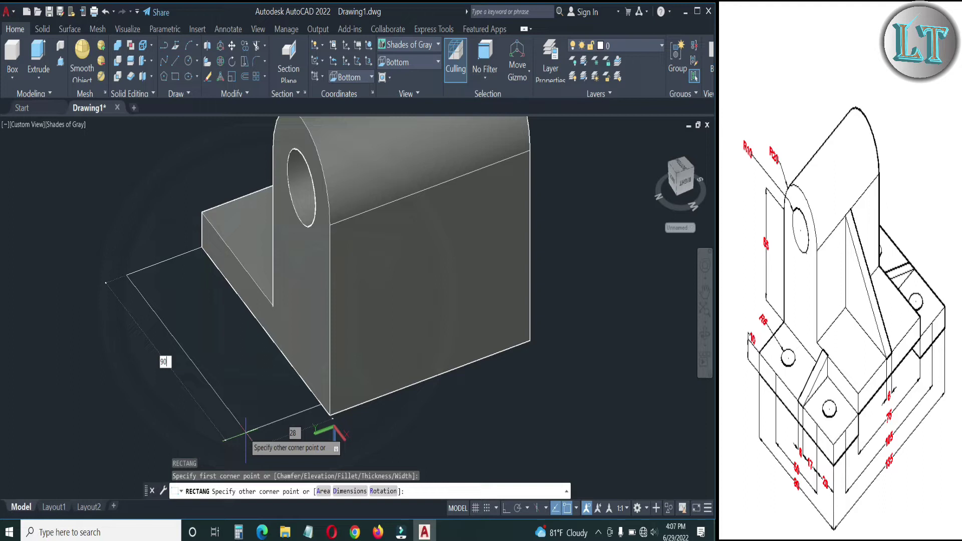
key("Tab")
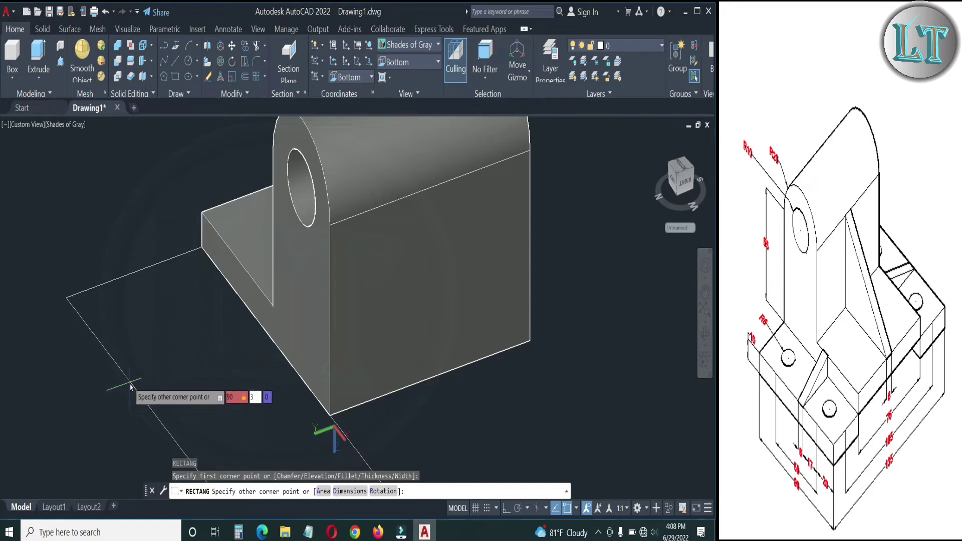
type("0")
key("Return")
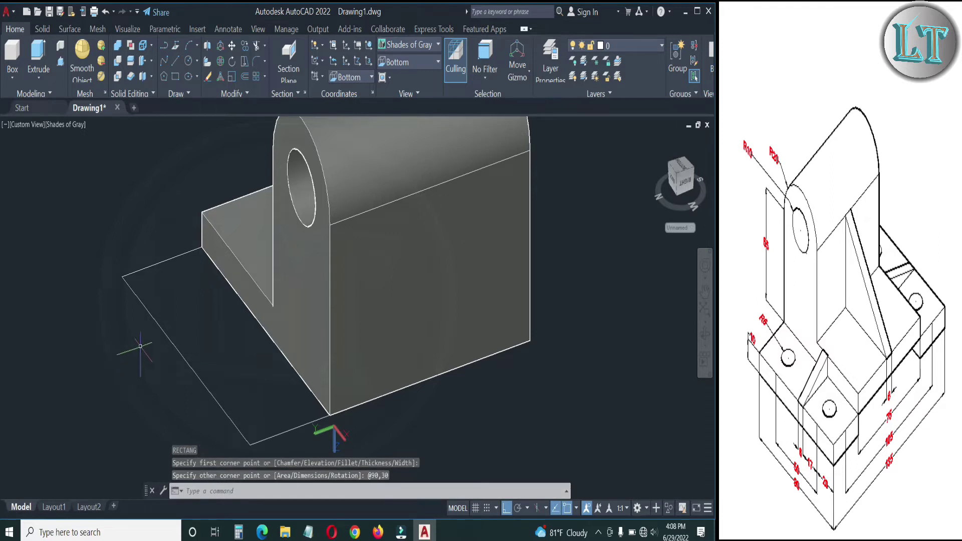
Press-pull the rectangle 10 units into a slab
left_click(59, 63)
left_click(226, 347)
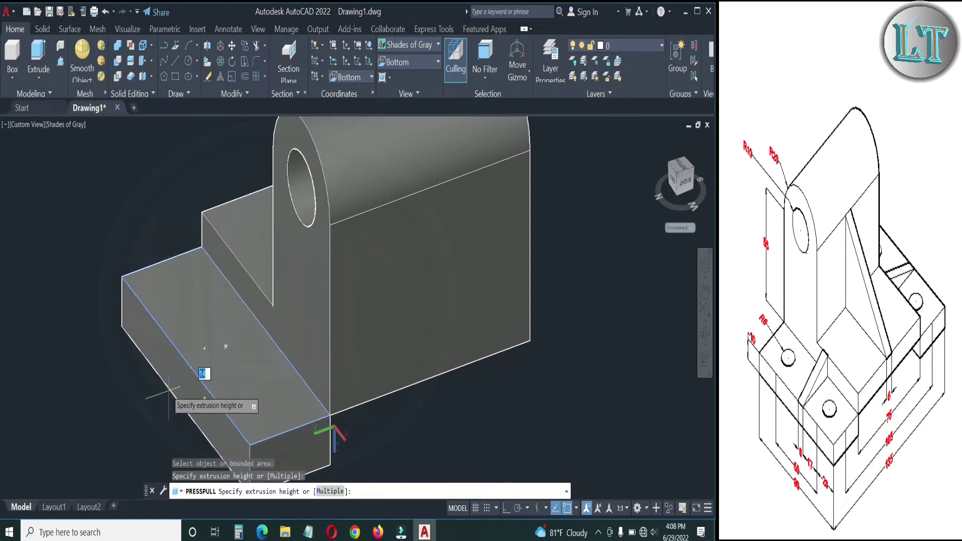
type("10")
key("Return")
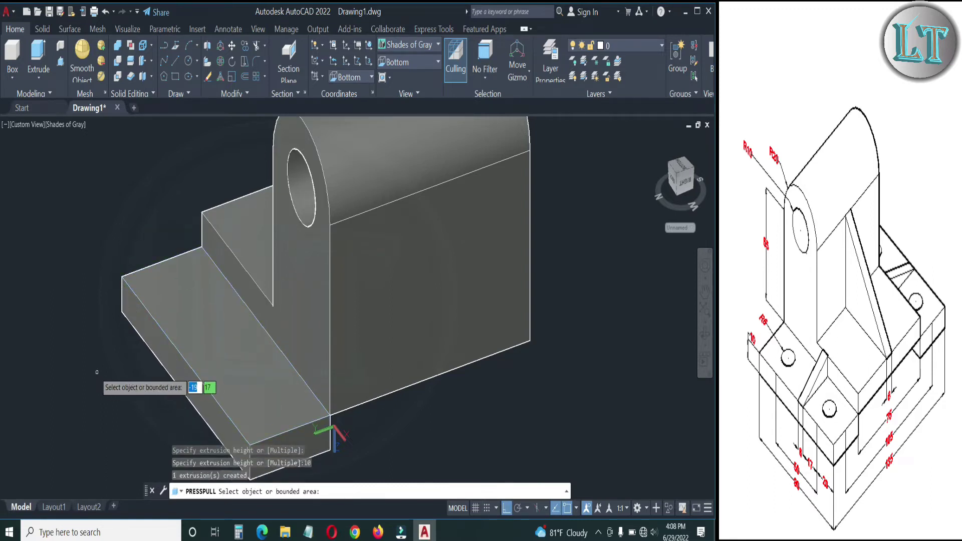
key("Return")
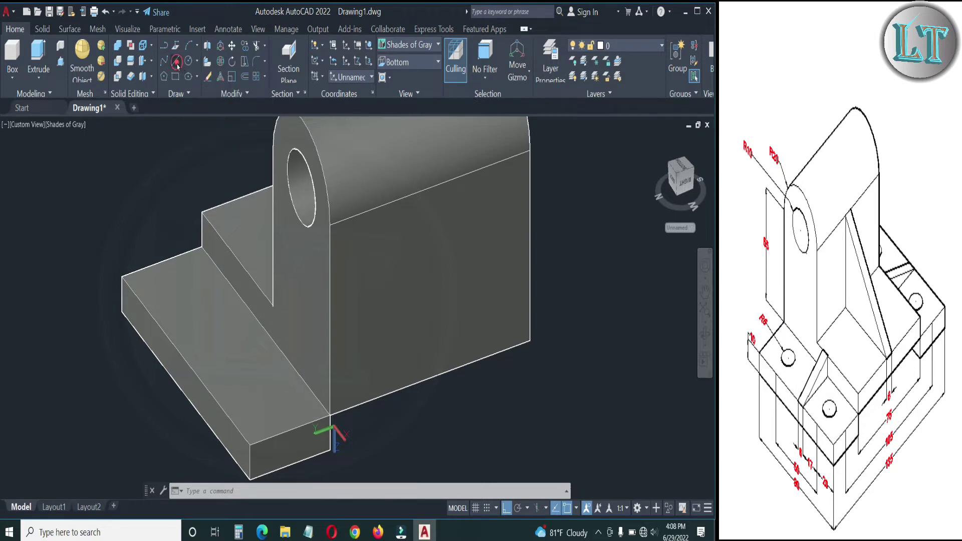
Draw a guideline across the slab's top face from edge to edge
left_click(177, 64)
left_click(163, 260)
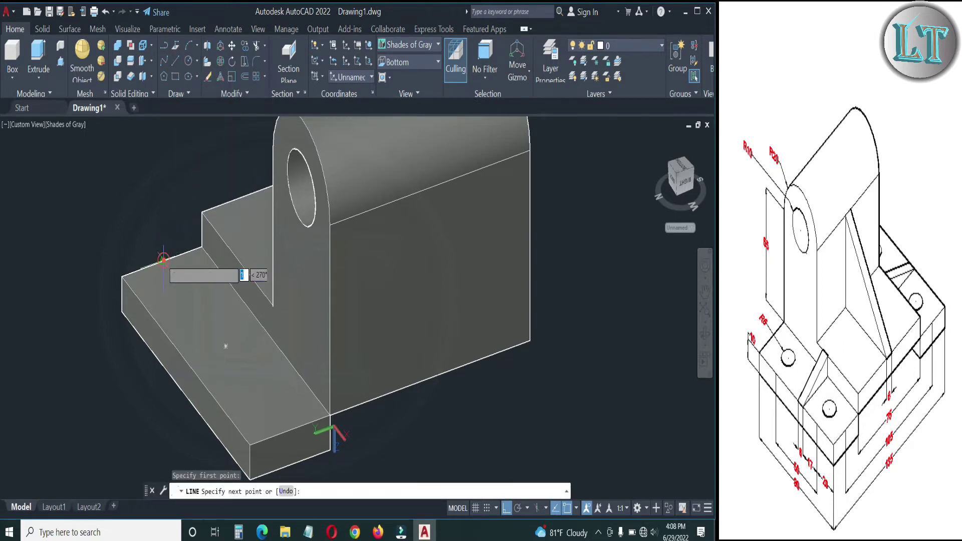
left_click(289, 431)
key("Return")
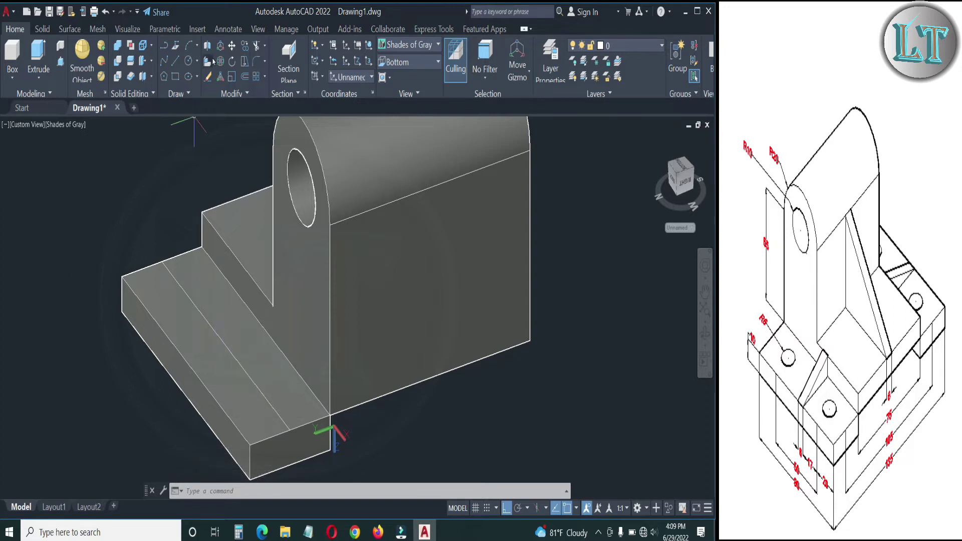
Draw 20- and 50-unit reference lines from the slab's corner
left_click(175, 61)
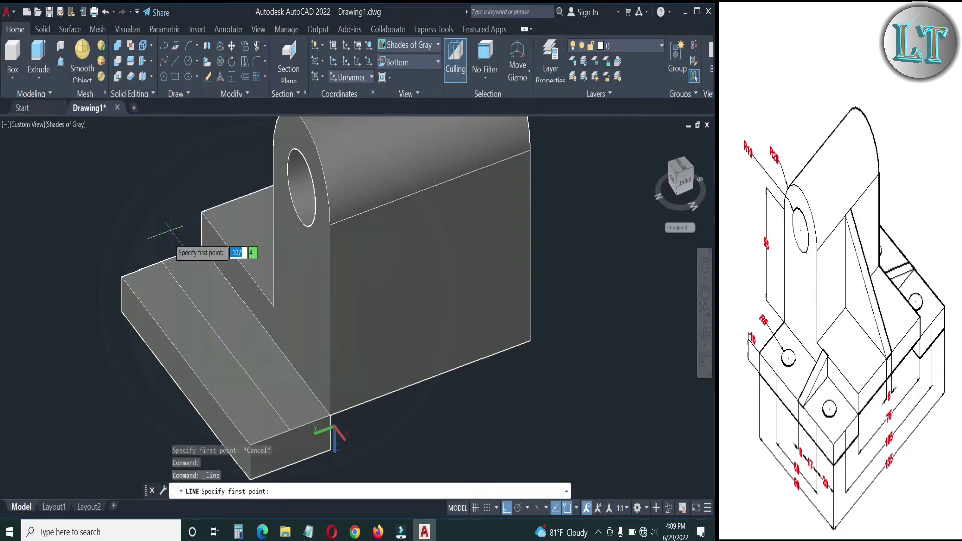
left_click(161, 261)
type("20")
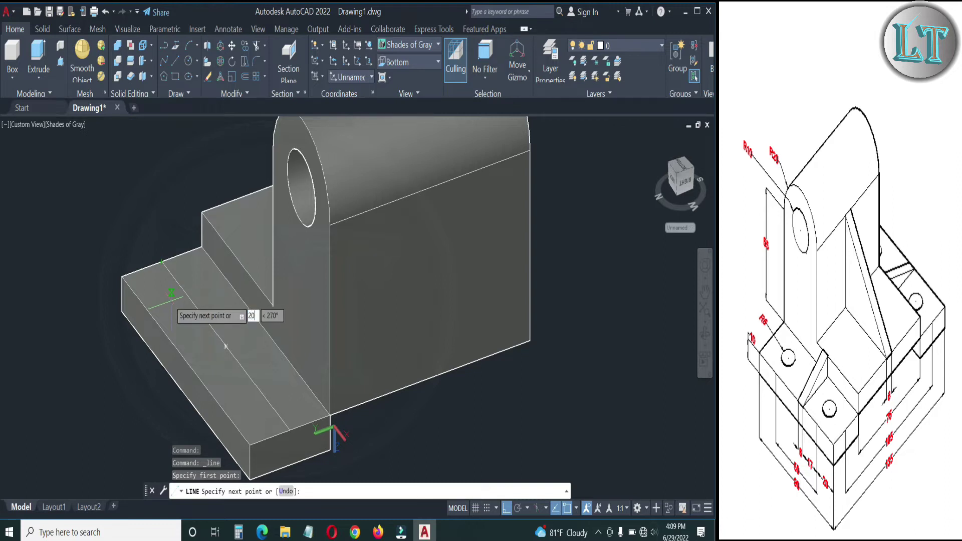
key("Return")
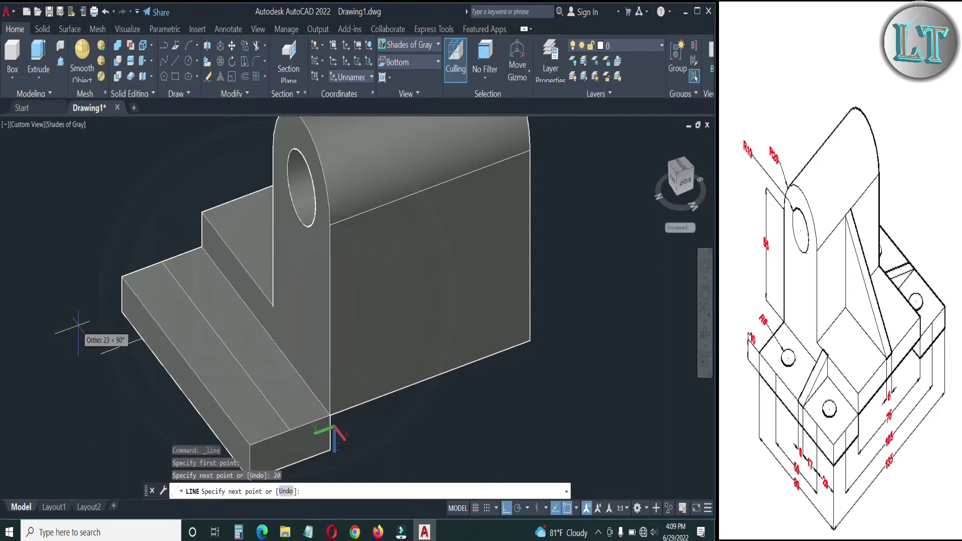
key("Escape")
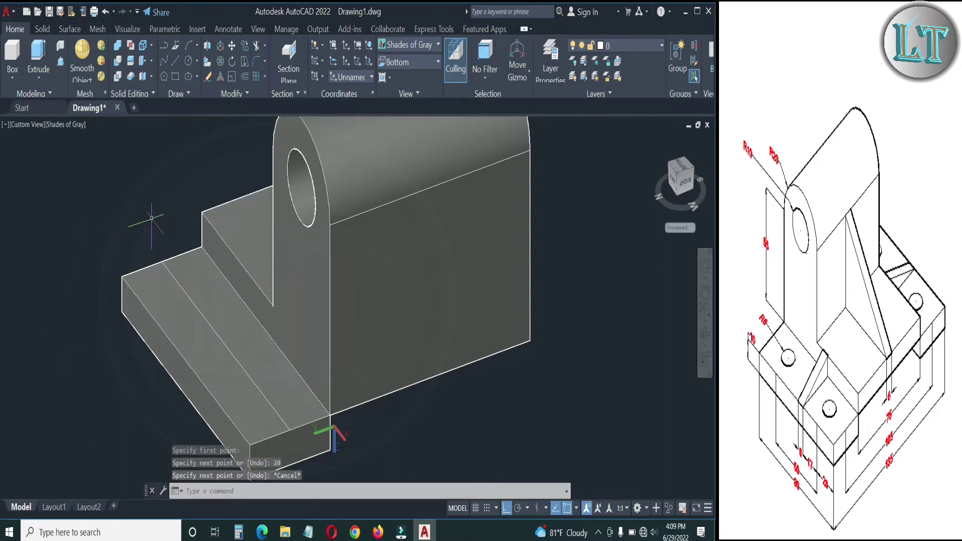
key("ctrl+z")
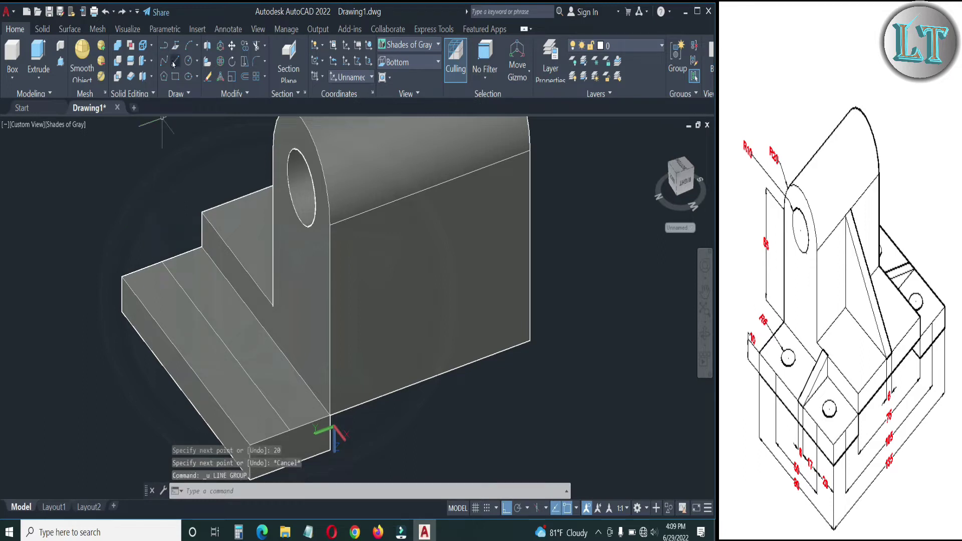
left_click(174, 64)
left_click(331, 436)
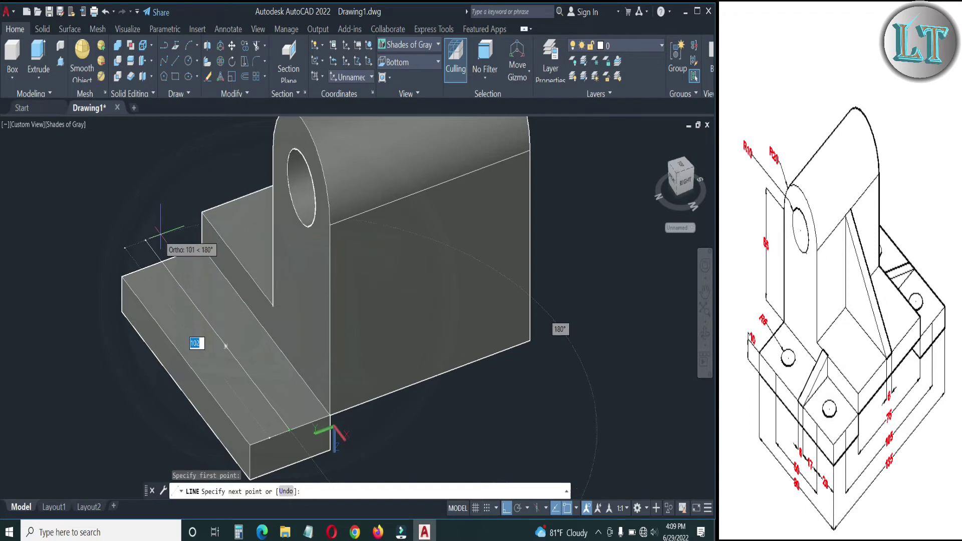
key("Return")
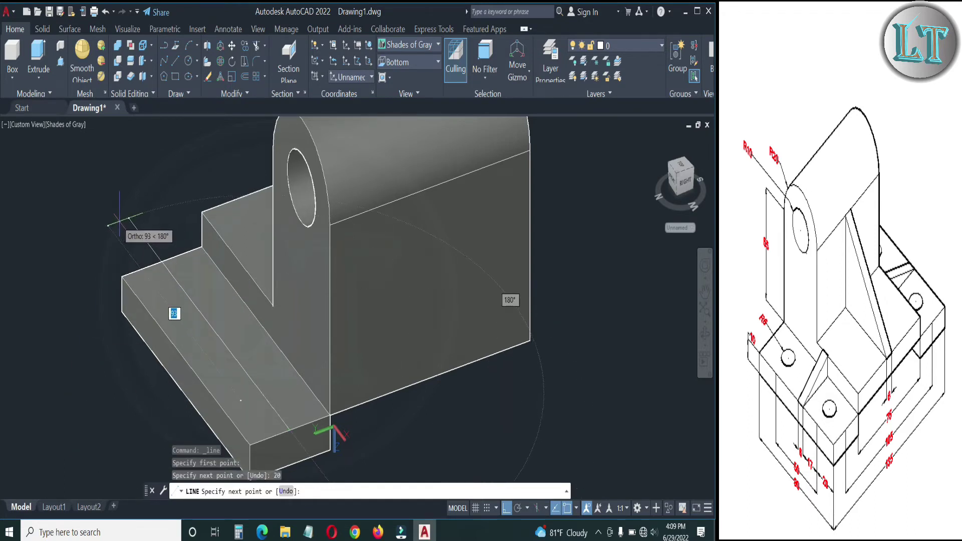
key("Return")
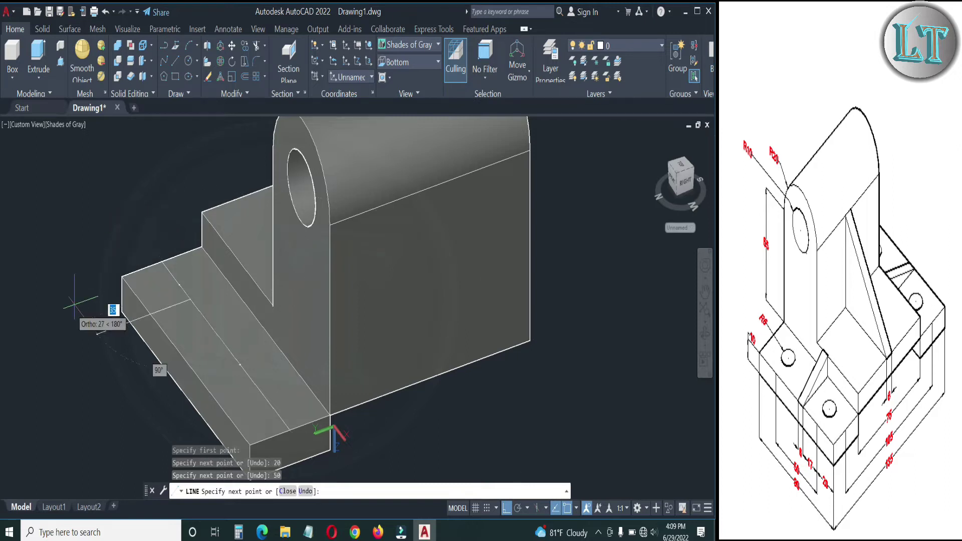
key("Return")
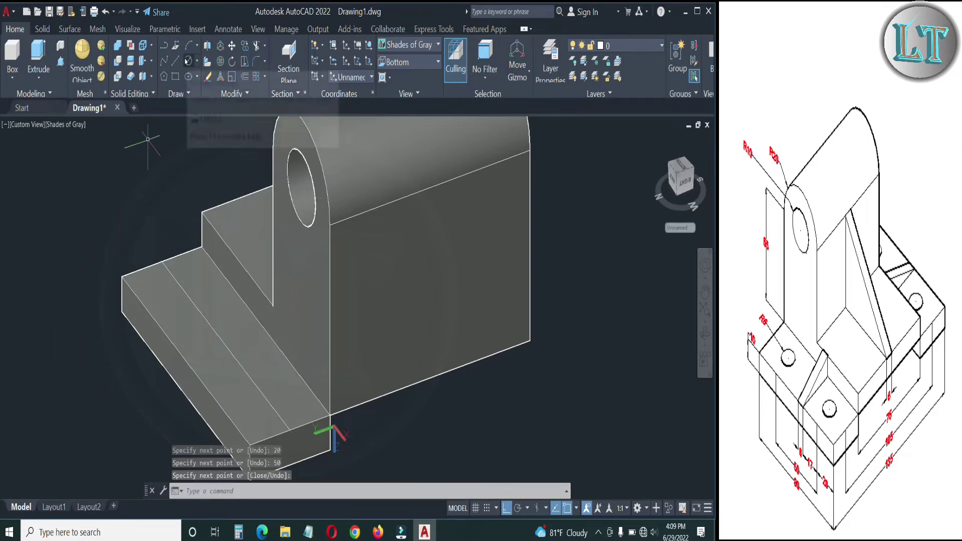
Draw two radius-6 circles on the guideline, one near each end of the slab's top face
left_click(187, 61)
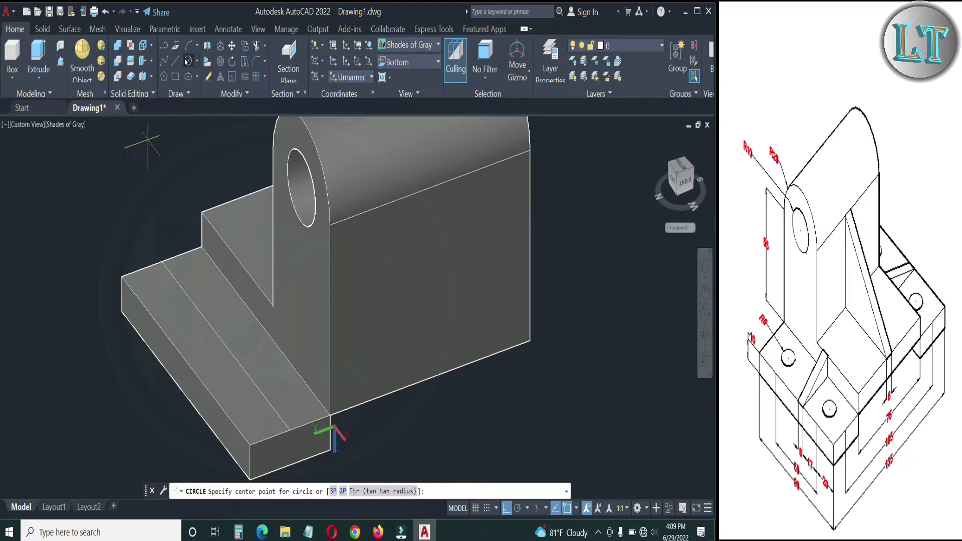
left_click(261, 393)
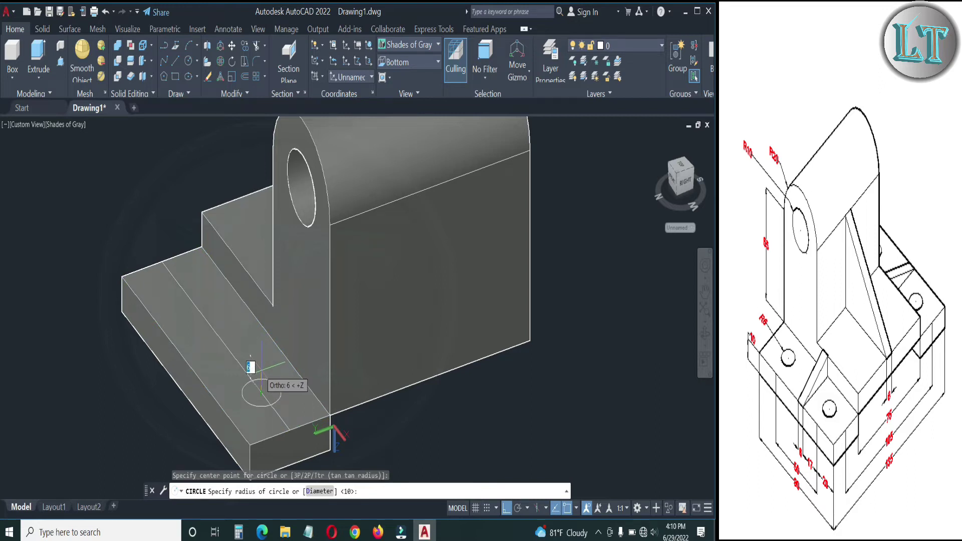
type("6")
key("Return")
key("Return")
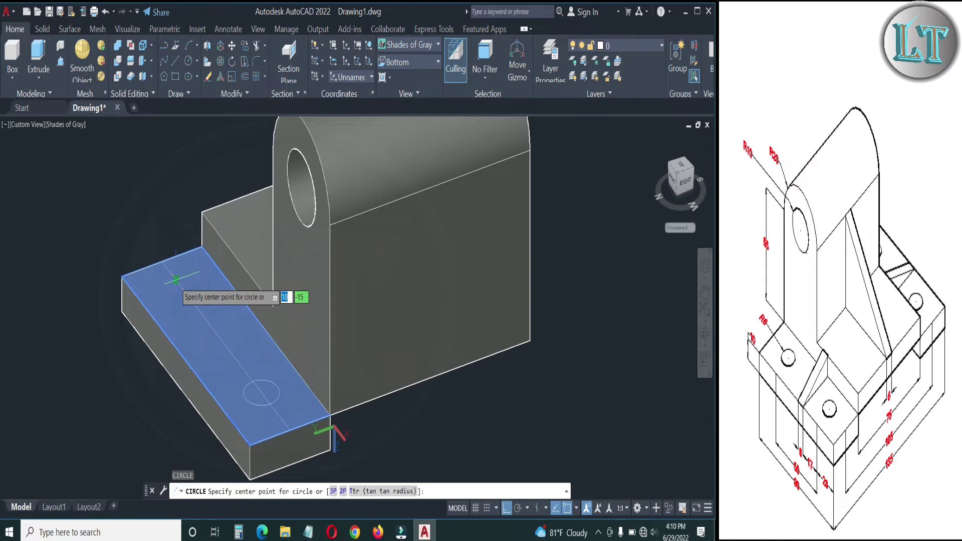
left_click(190, 299)
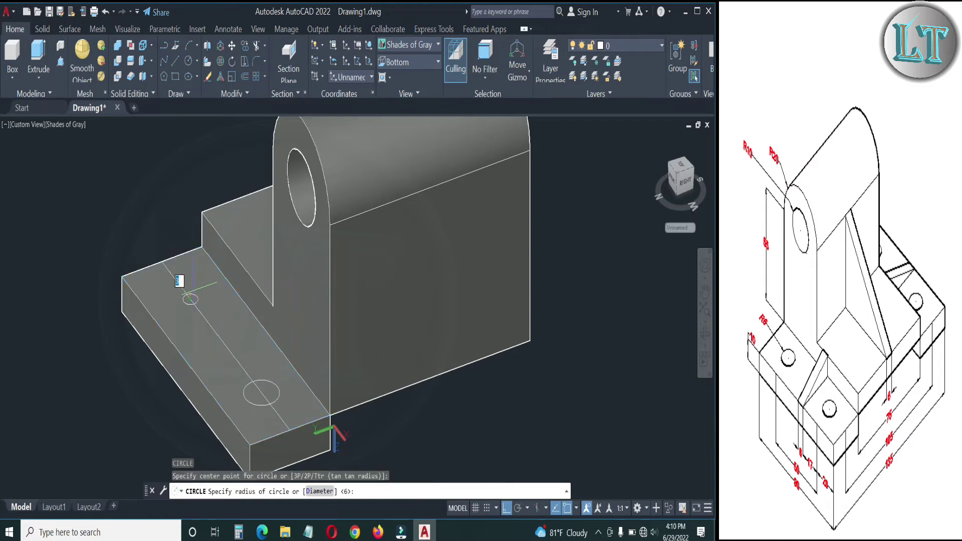
type("6")
key("Return")
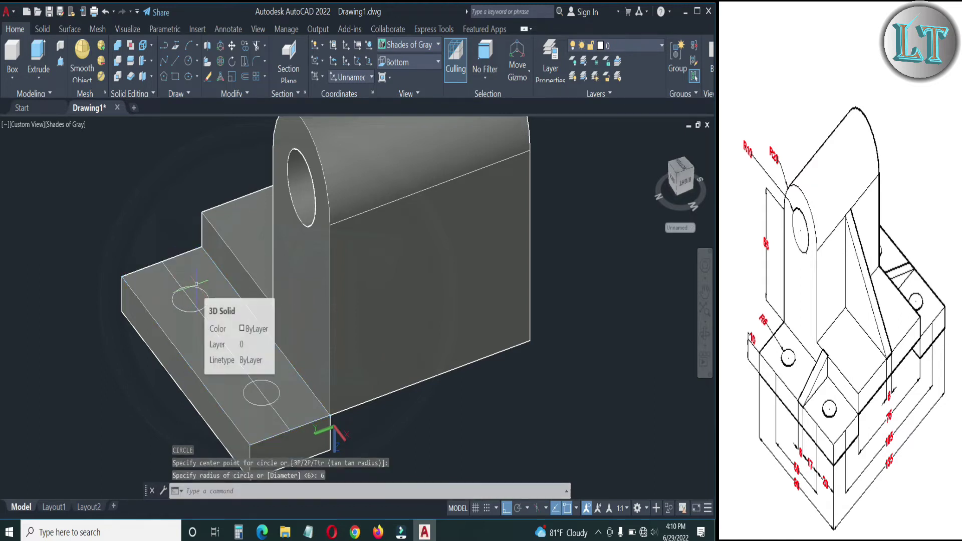
left_click(207, 321, "ctrl")
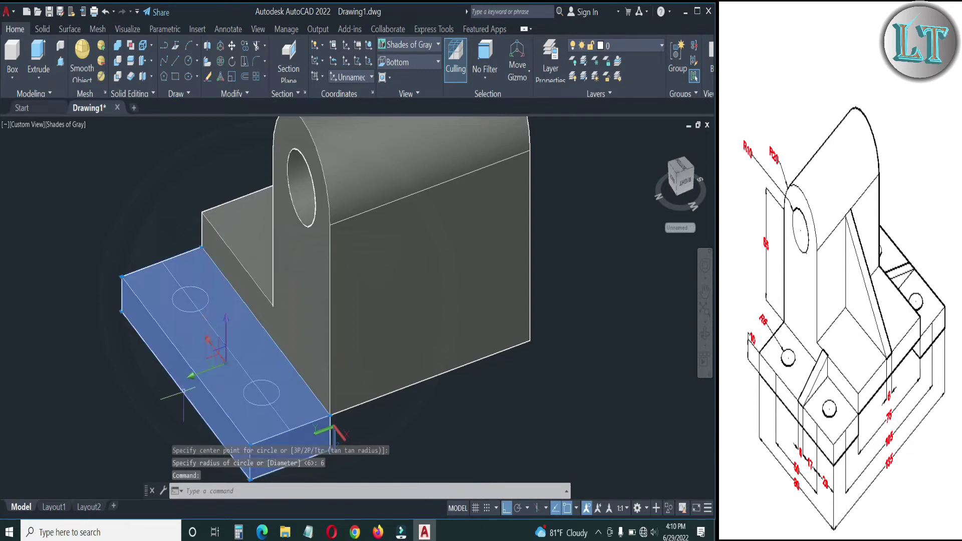
key("Escape")
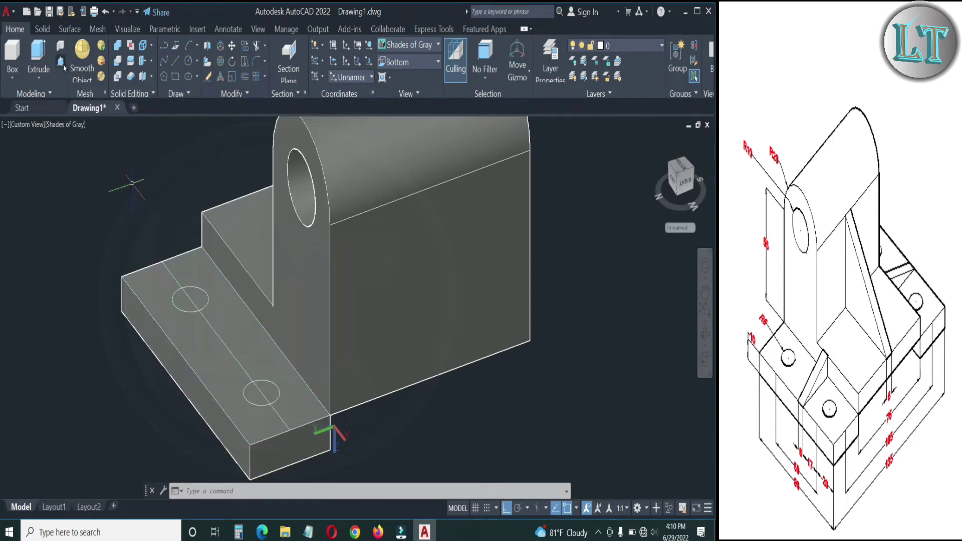
left_click(60, 61)
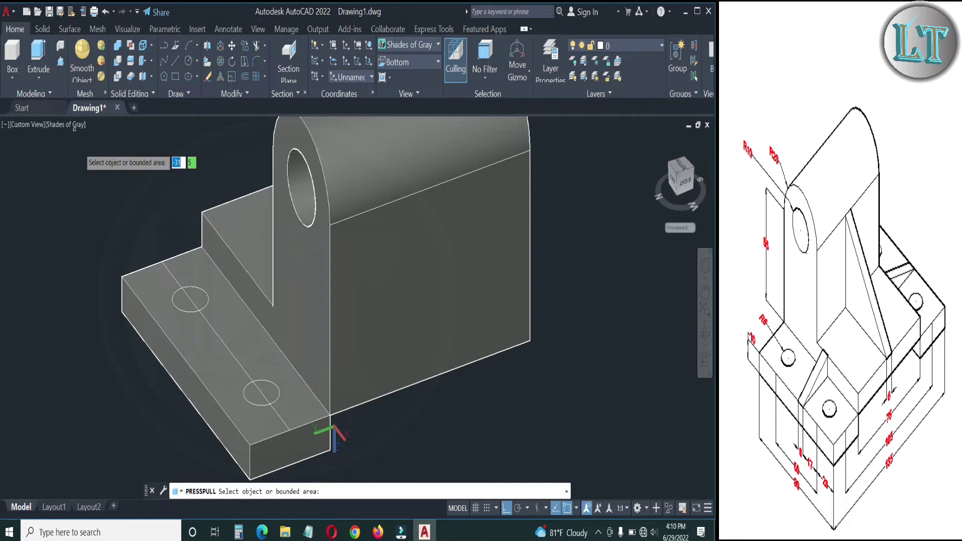
Finish the pending press-pull and clear the base slab selection
left_click(181, 302)
key("Return")
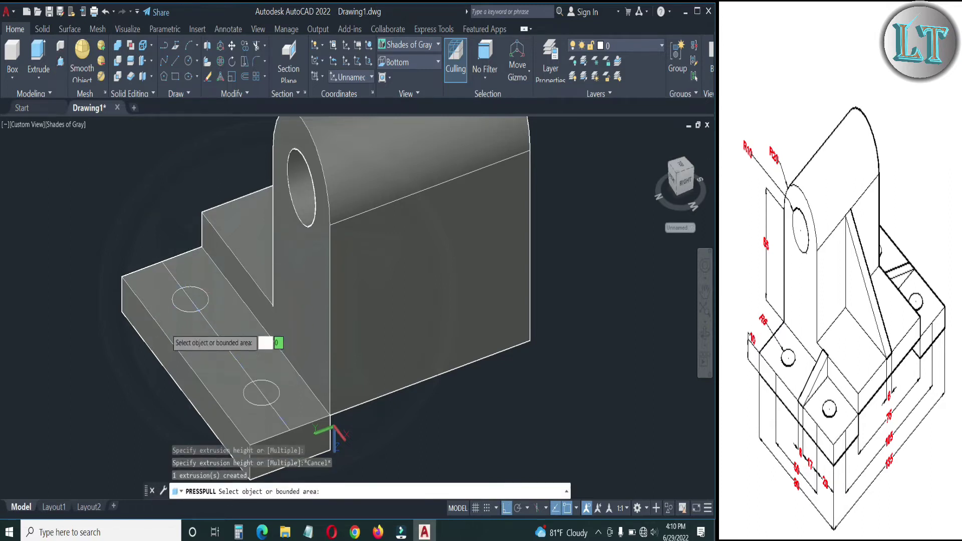
key("Escape")
key("Return")
left_click(169, 270)
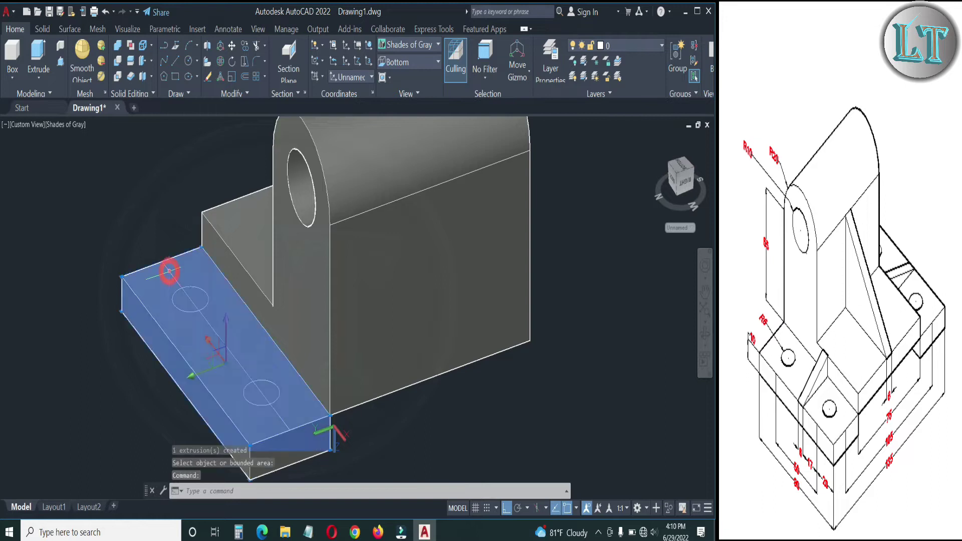
key("Escape")
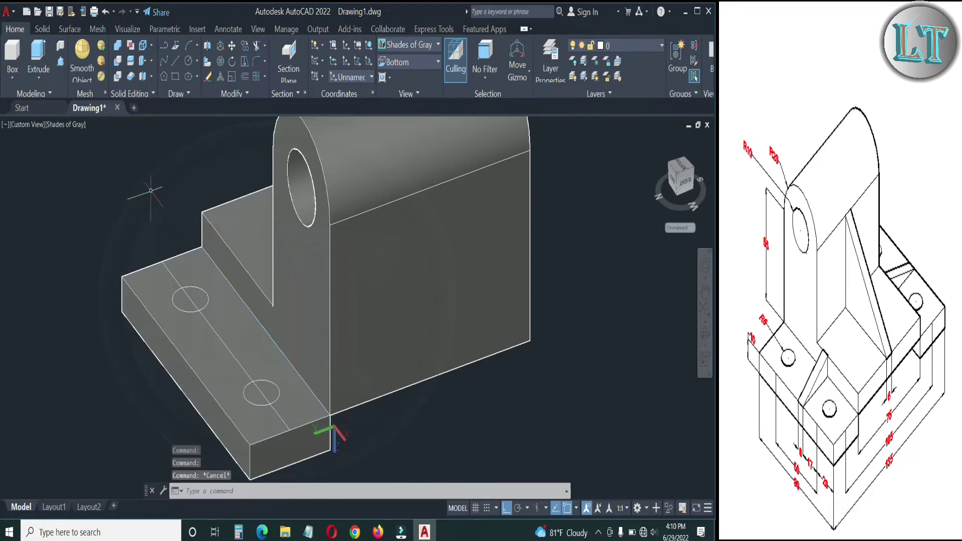
Switch to 2D Wireframe and erase the stray diagonal line on the slab
left_click(66, 124)
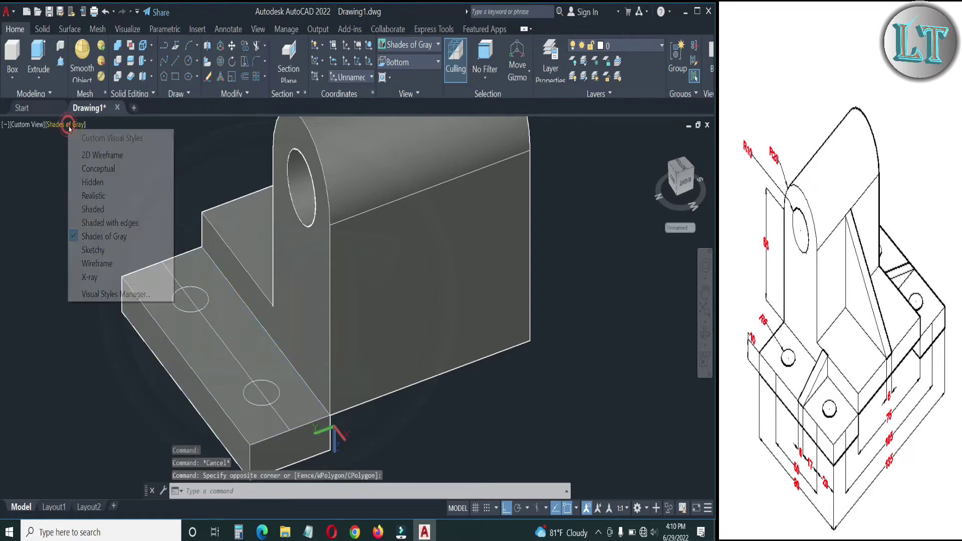
left_click(85, 155)
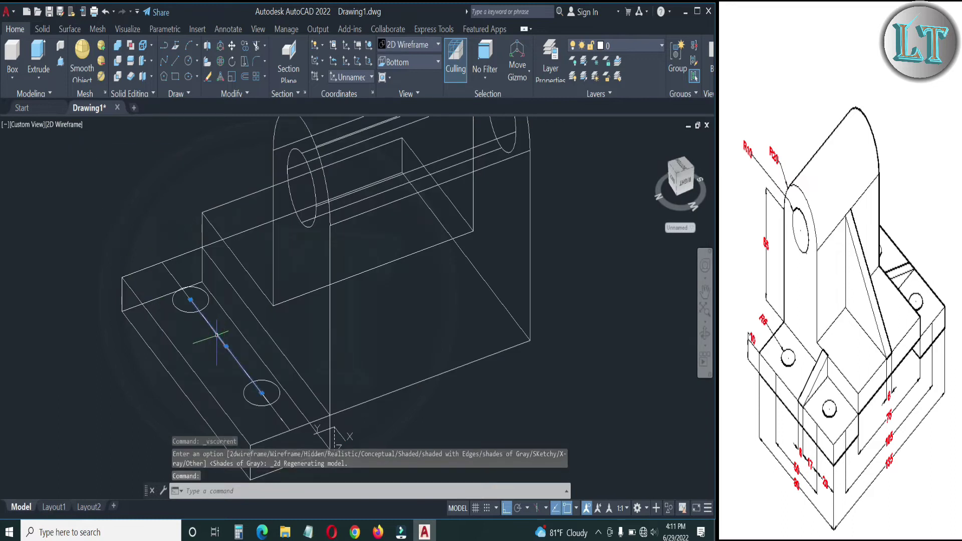
left_click(214, 333)
key("Delete")
left_click(269, 404)
Press-pull both radius-6 circles 10 units deep into the slab as holes
left_click(61, 61)
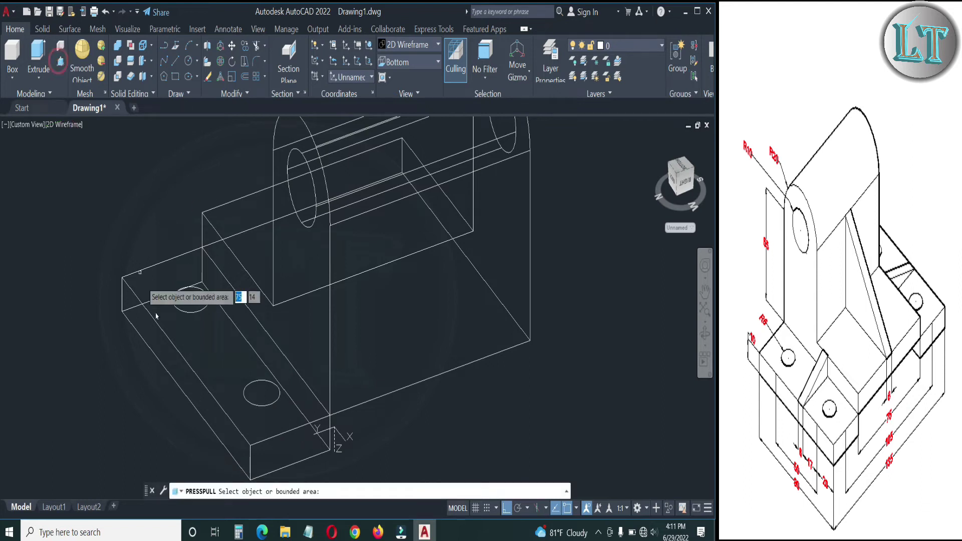
left_click(191, 299)
type("10")
key("Return")
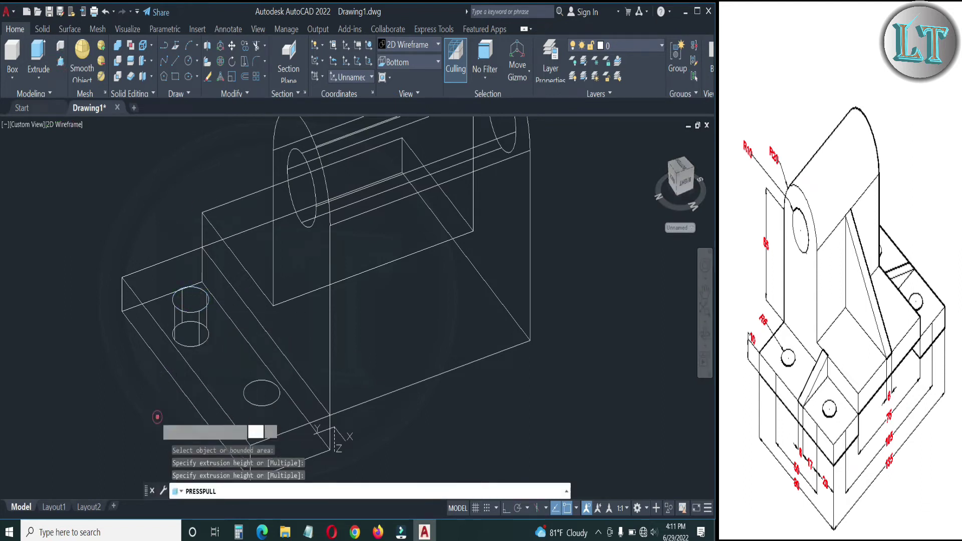
left_click(261, 396)
middle_click_drag(282, 401, 275, 281)
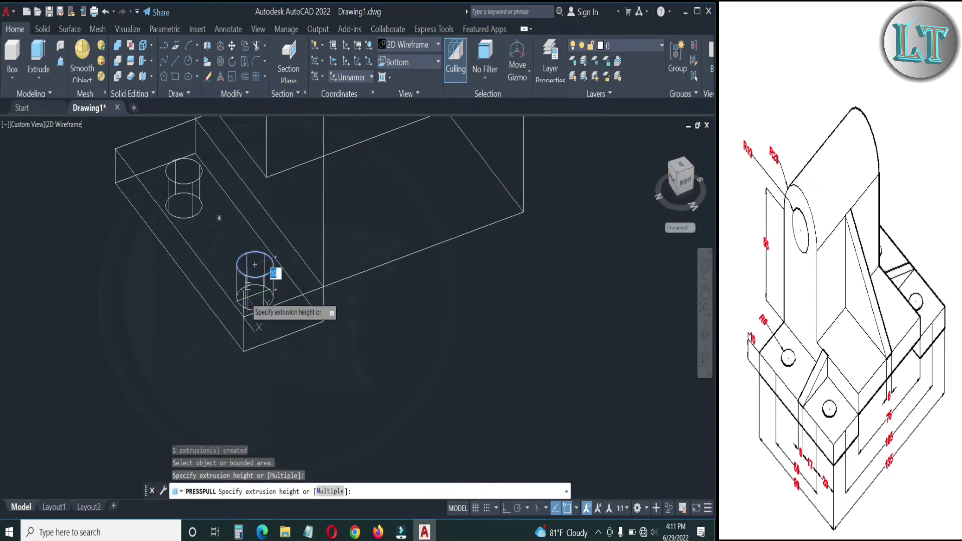
type("10")
key("Return")
scroll(274, 396, "down", 3)
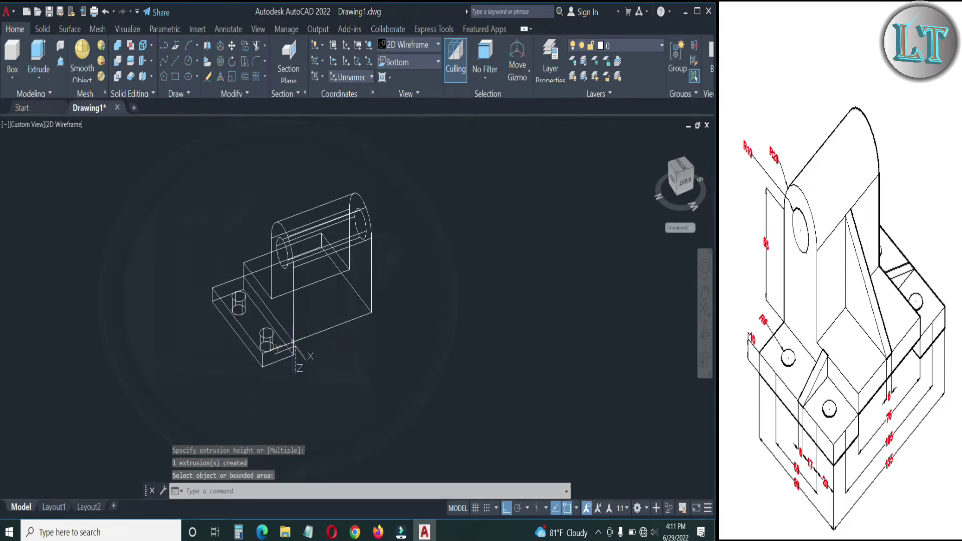
scroll(274, 396, "down", 1)
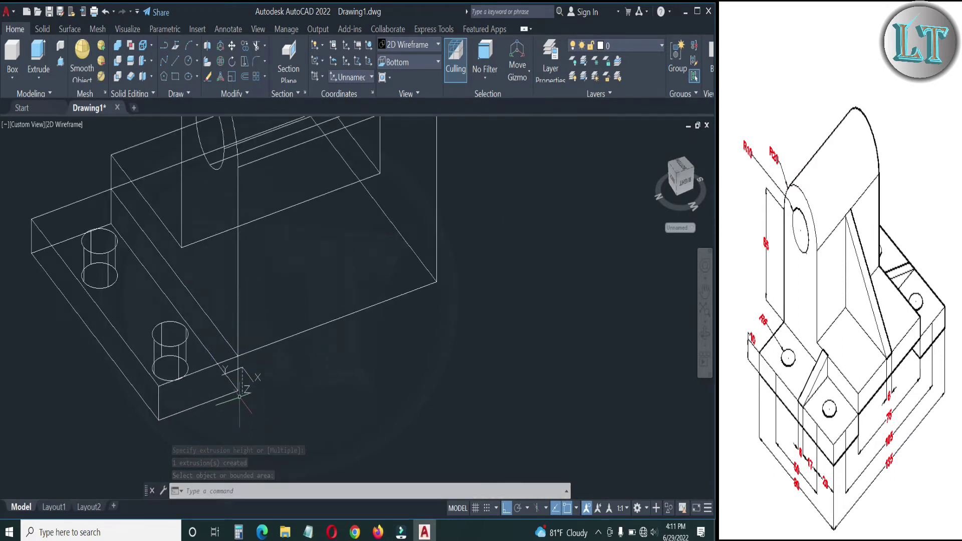
Draw the rib triangle with LINE: 30 and 10 unit edges plus a diagonal back to the start
type("l")
key("Return")
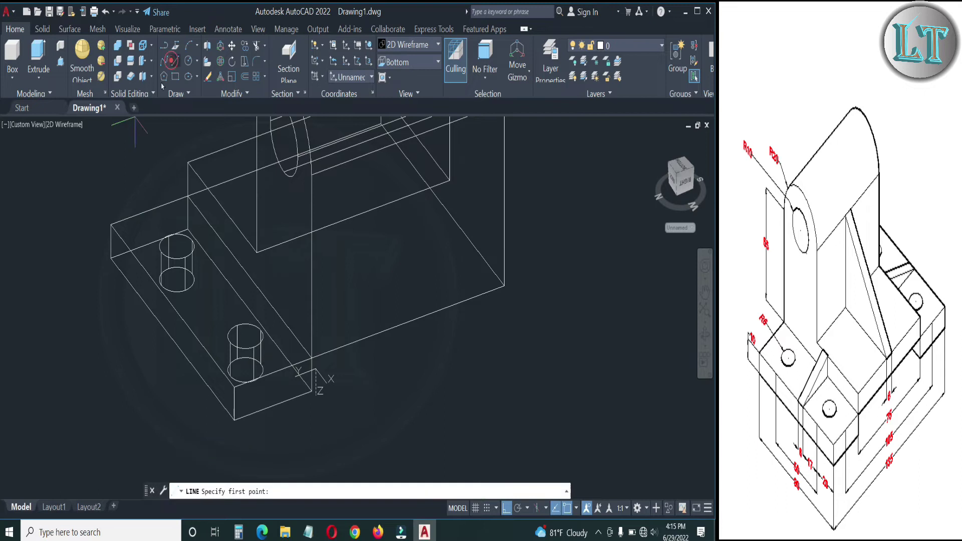
left_click(112, 225)
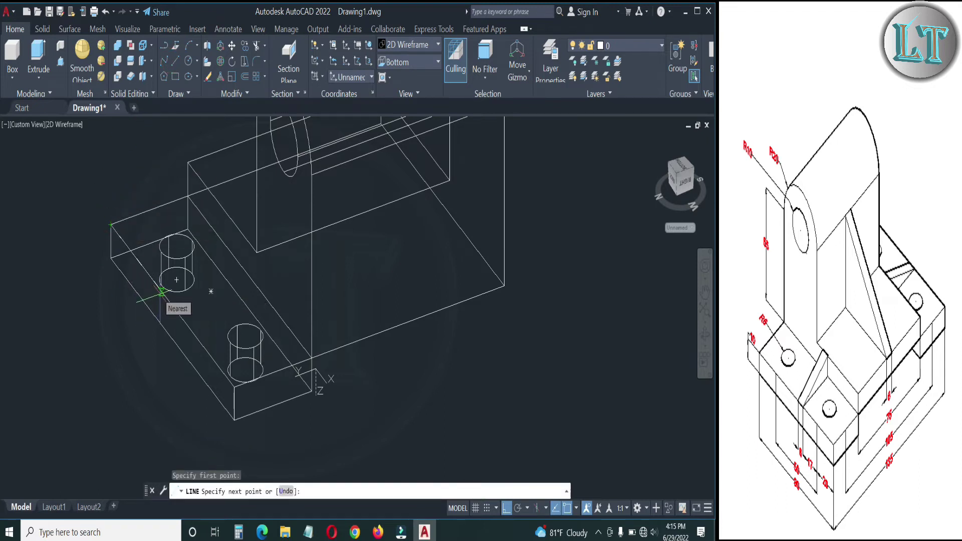
type("37")
key("Return")
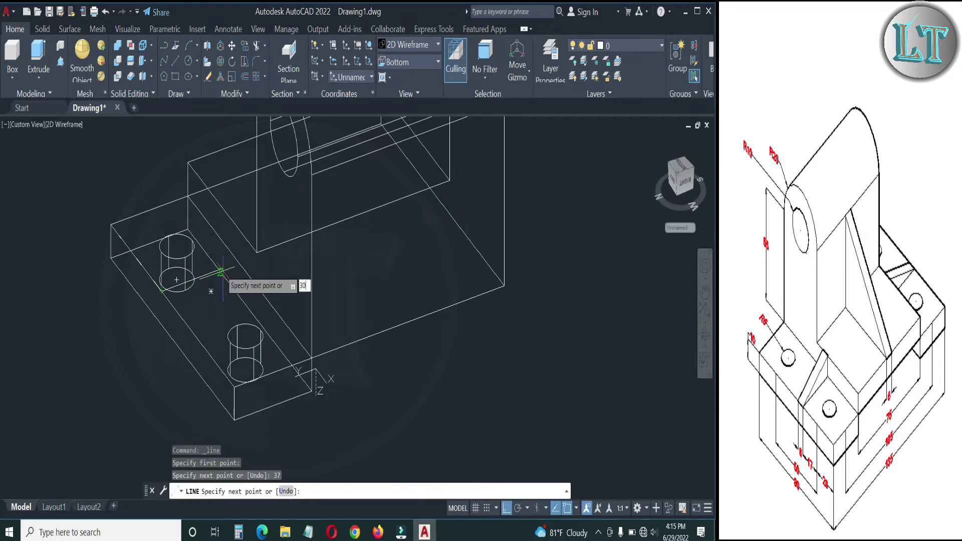
key("ctrl+z")
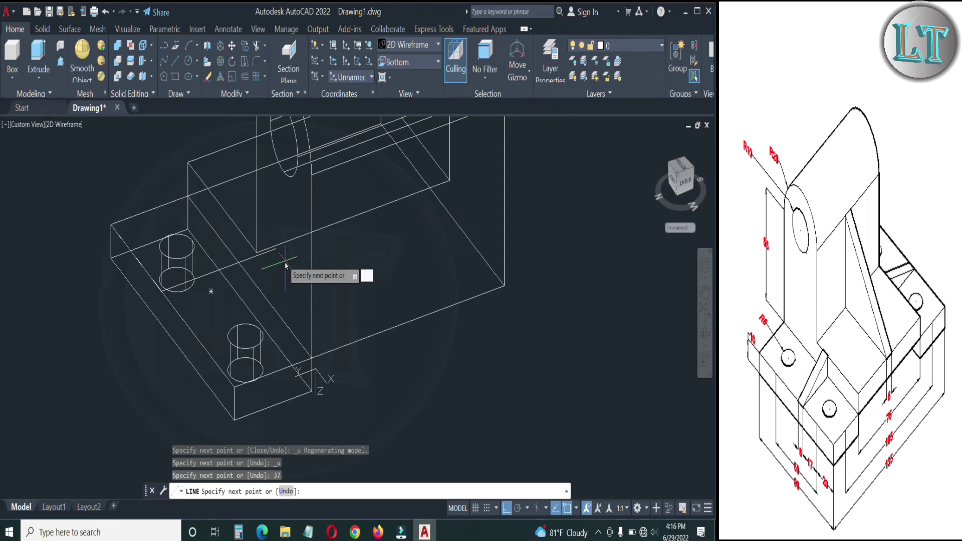
key("Return")
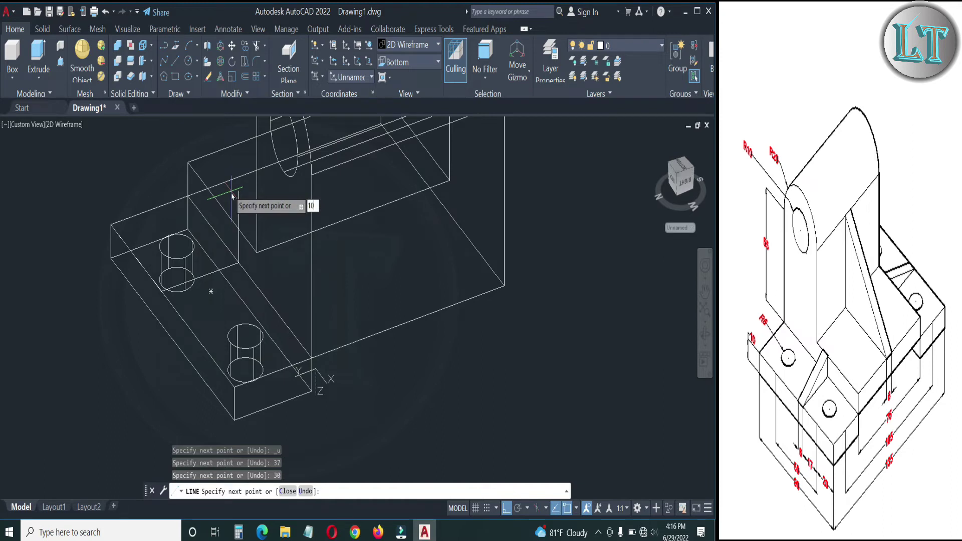
key("Return")
key("F8")
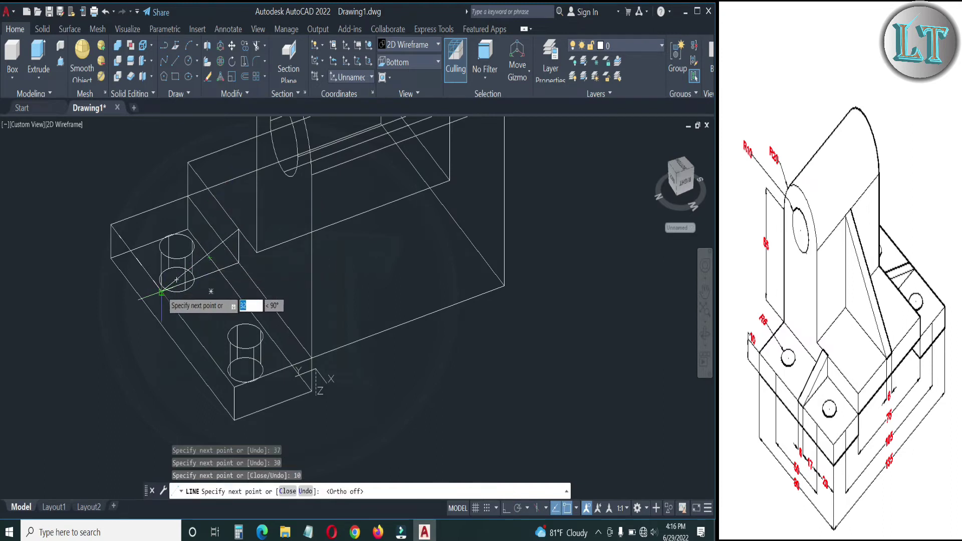
left_click(162, 292)
key("Return")
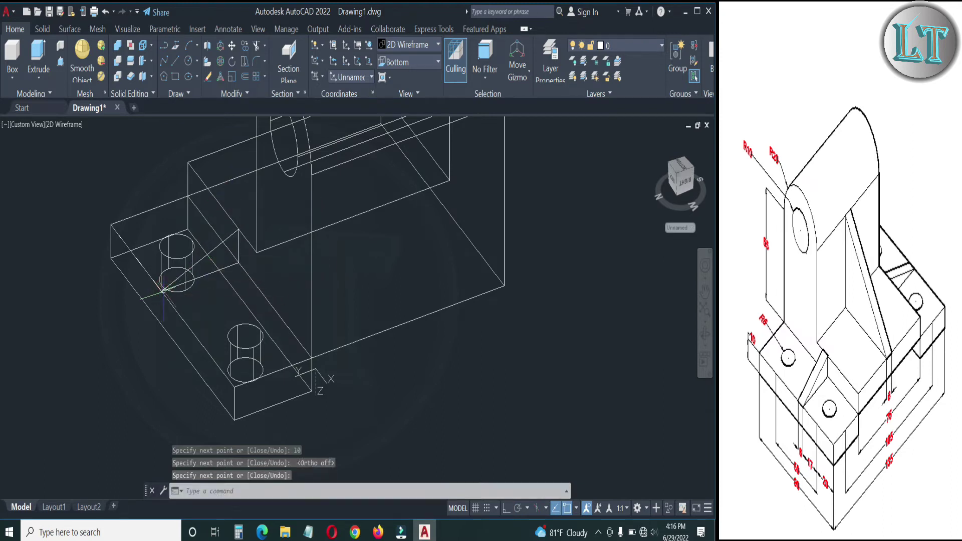
Erase the extra line and join the triangle edges into one polyline
left_click(142, 266)
key("Delete")
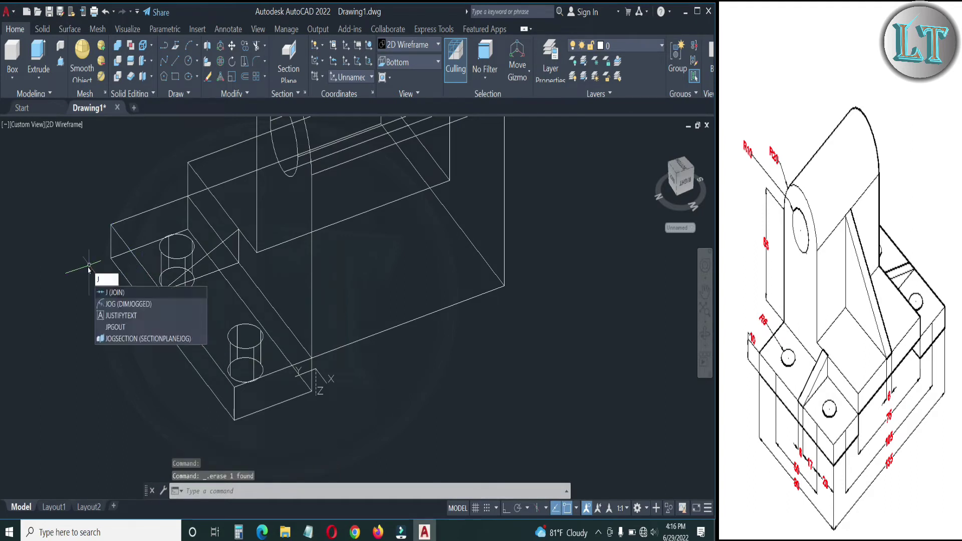
key("Return")
left_click(200, 276)
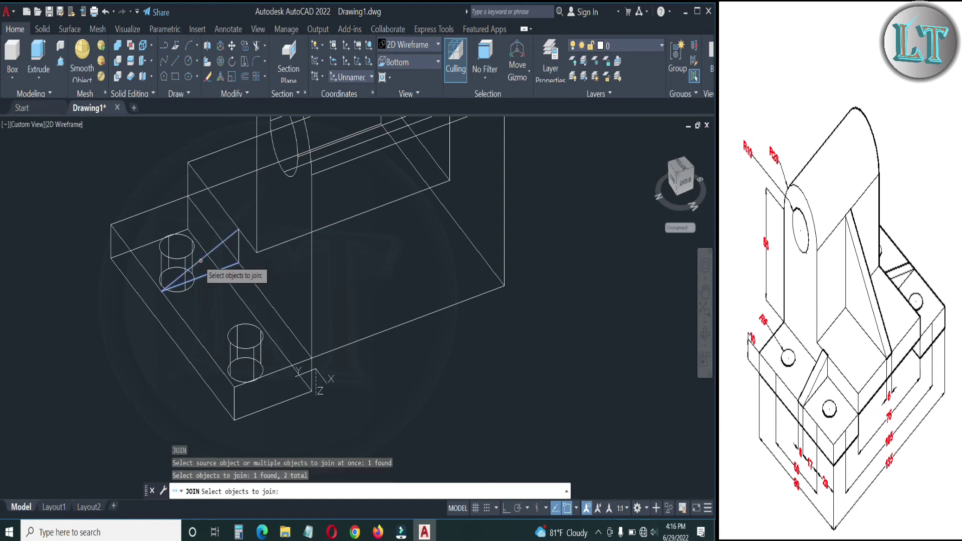
left_click(238, 249)
key("Return")
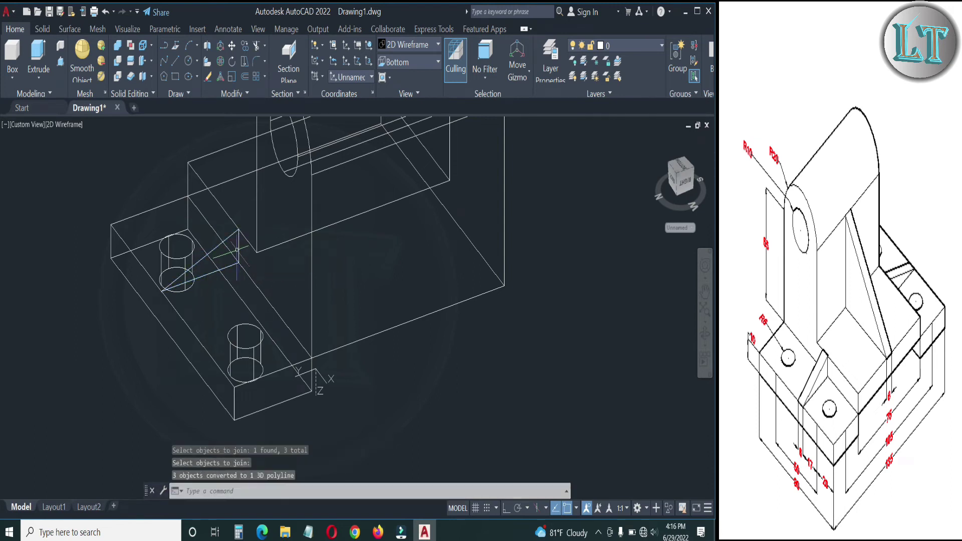
Extrude the triangle polyline 6 units into a rib
left_click(239, 248)
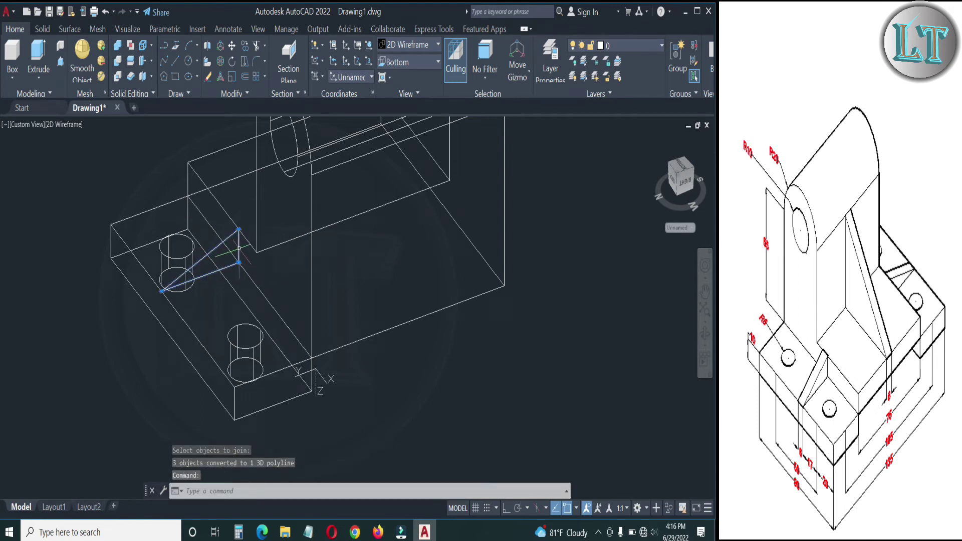
left_click(39, 52)
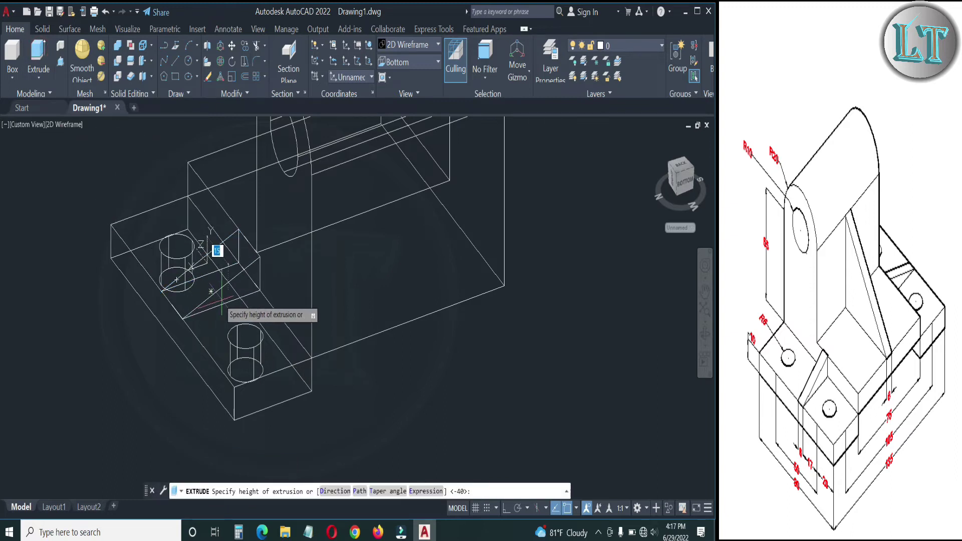
type("6")
key("Return")
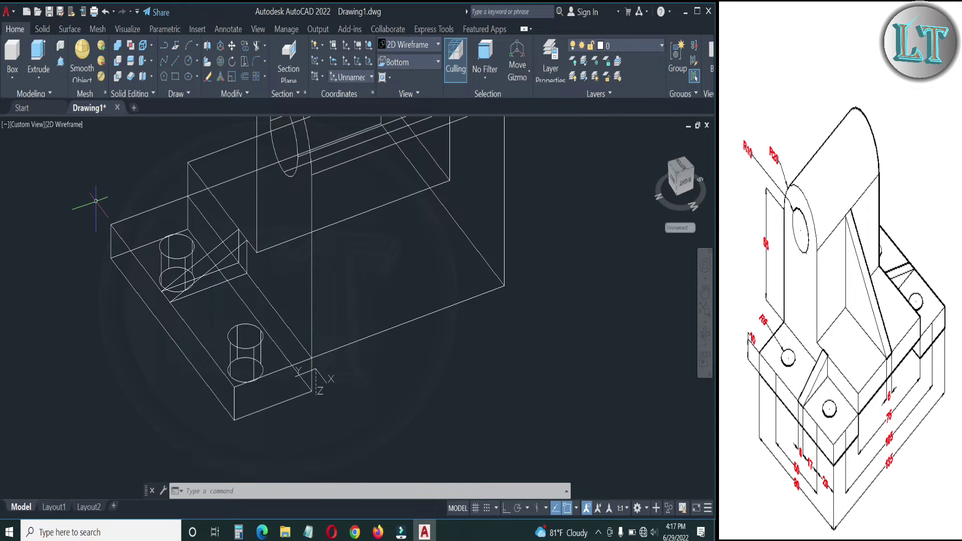
left_click(97, 168)
Copy the holed slab and its rib from its corner to the base's opposite corner
left_click(362, 455)
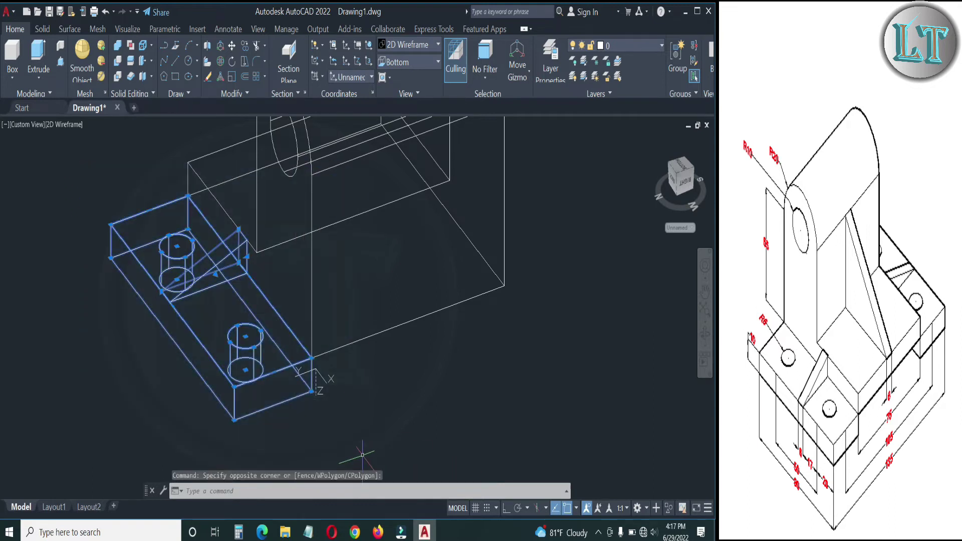
left_click(230, 57)
left_click(234, 386)
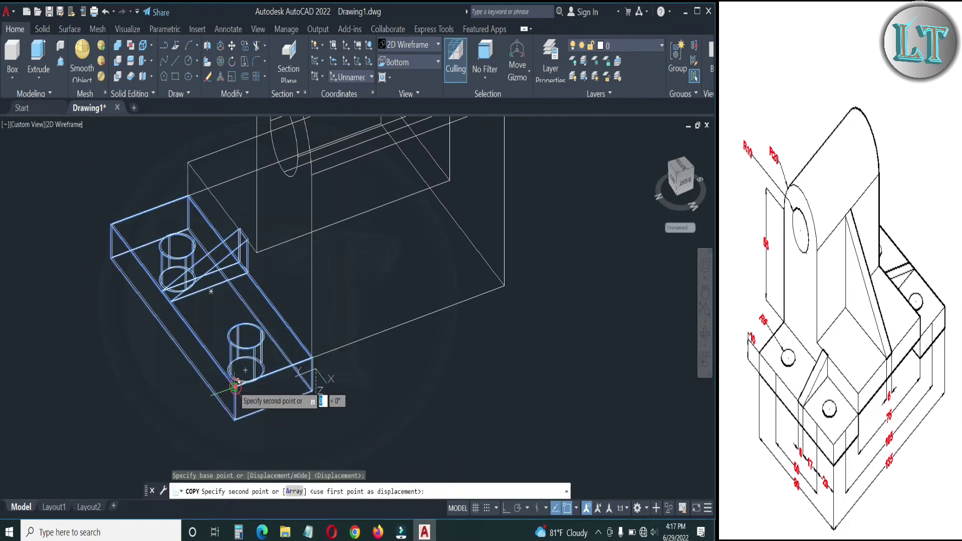
left_click(505, 285)
key("Return")
Switch the view to SE Isometric
scroll(465, 347, "down", 4)
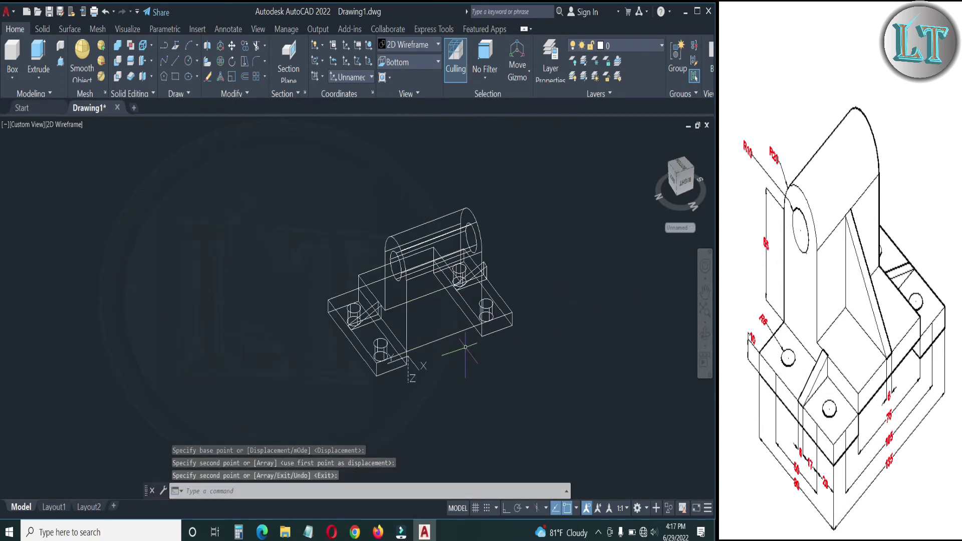
left_click(438, 62)
left_click(410, 190)
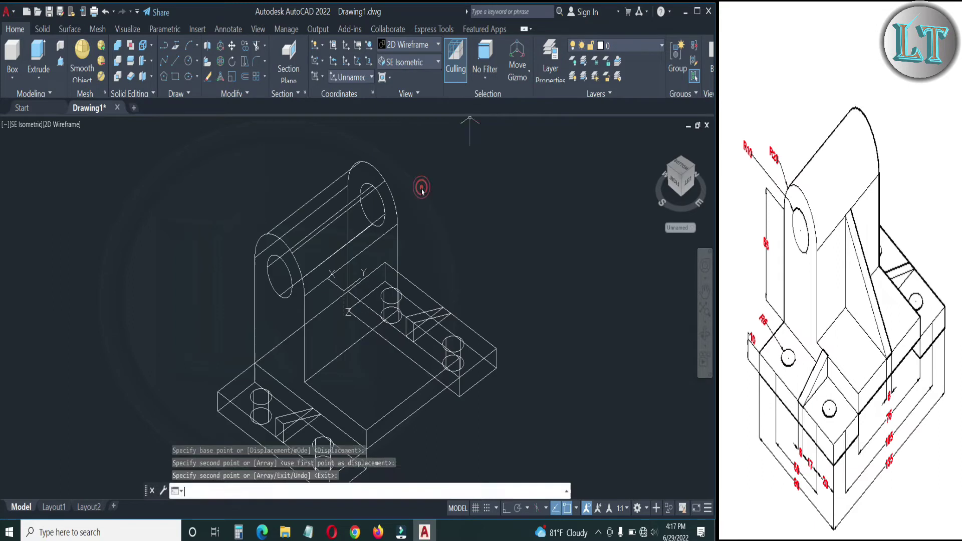
Set the visual style to Shades of Gray and reframe the model
left_click(74, 126)
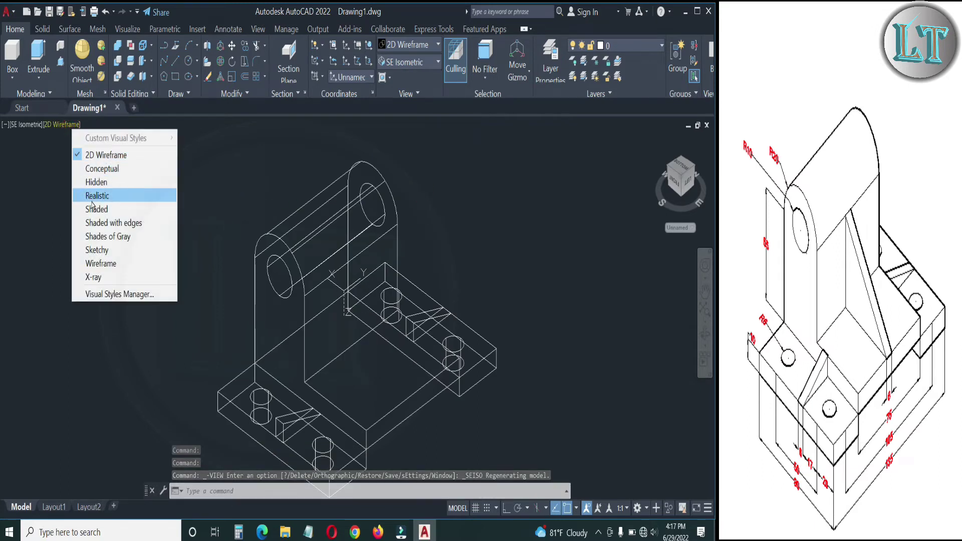
left_click(100, 224)
scroll(400, 241, "down", 4)
scroll(391, 283, "up", 3)
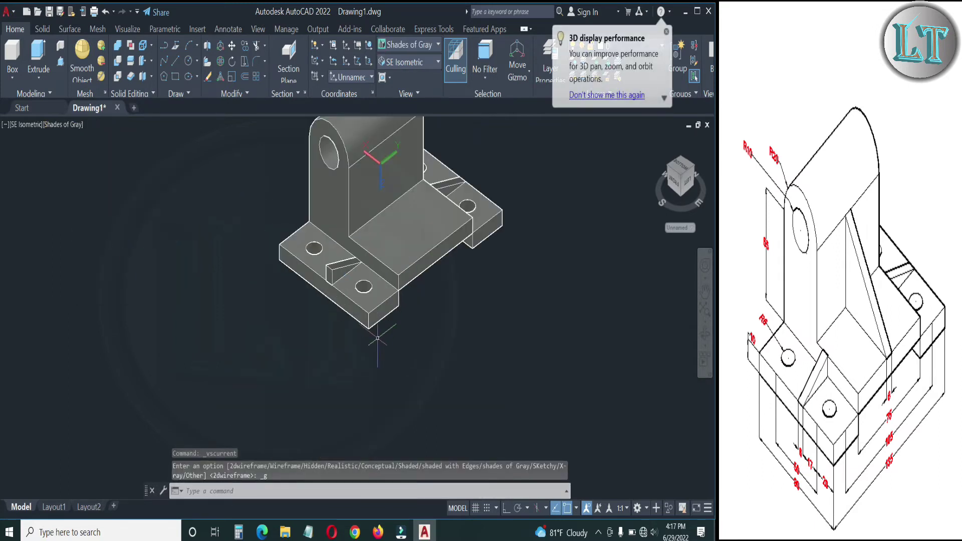
middle_click_drag(382, 307, 317, 361)
scroll(316, 362, "up", 5)
scroll(301, 345, "down", 5)
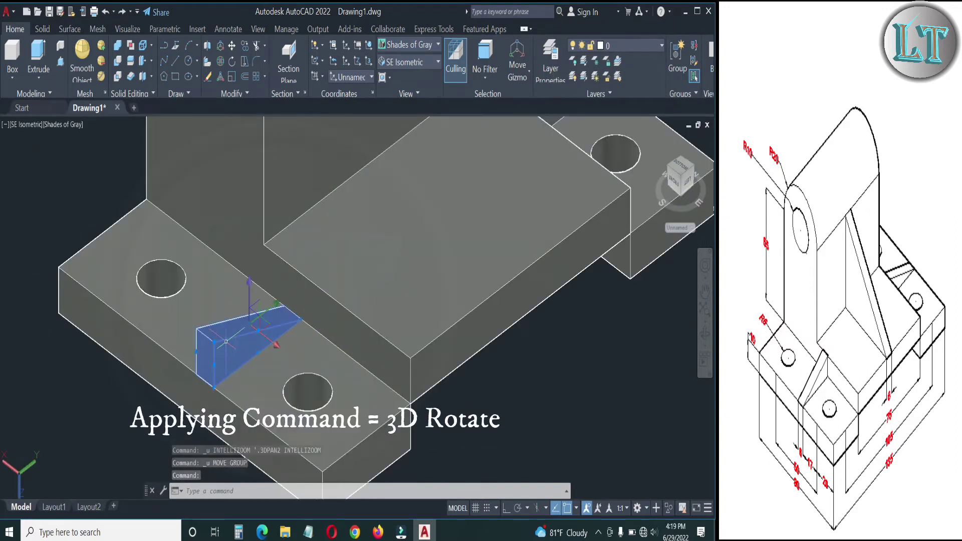
Rotate the copied rib 180° about a vertical axis with 3D Rotate
left_click(221, 64)
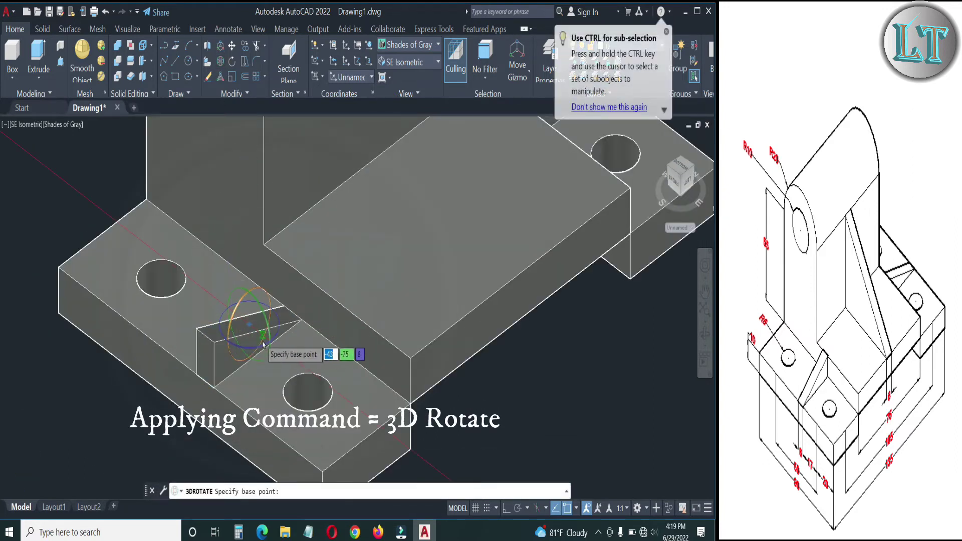
left_click(249, 325)
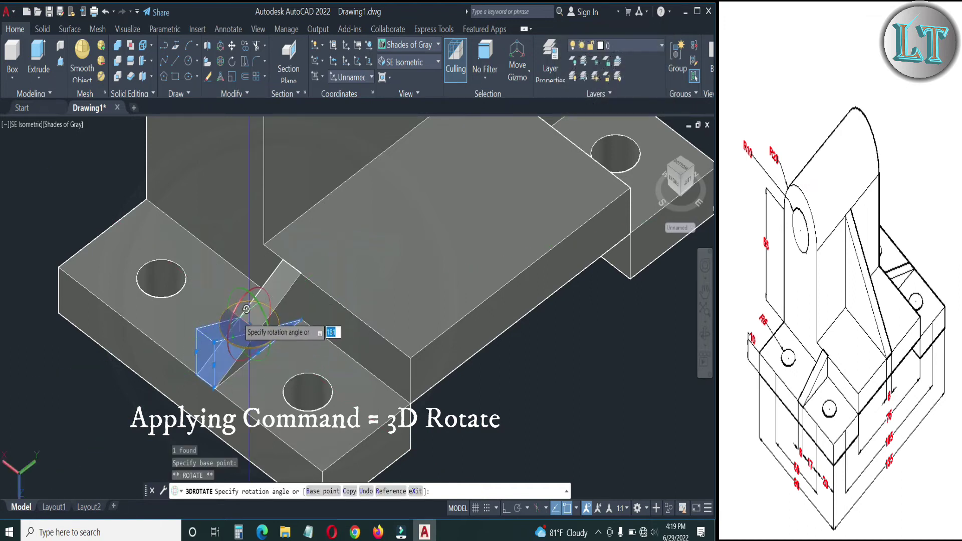
key("F8")
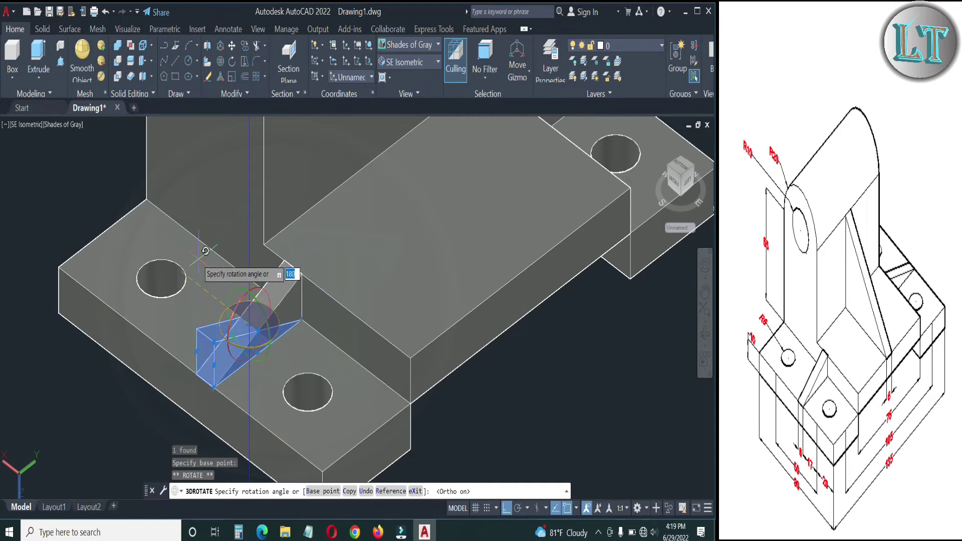
left_click(198, 258)
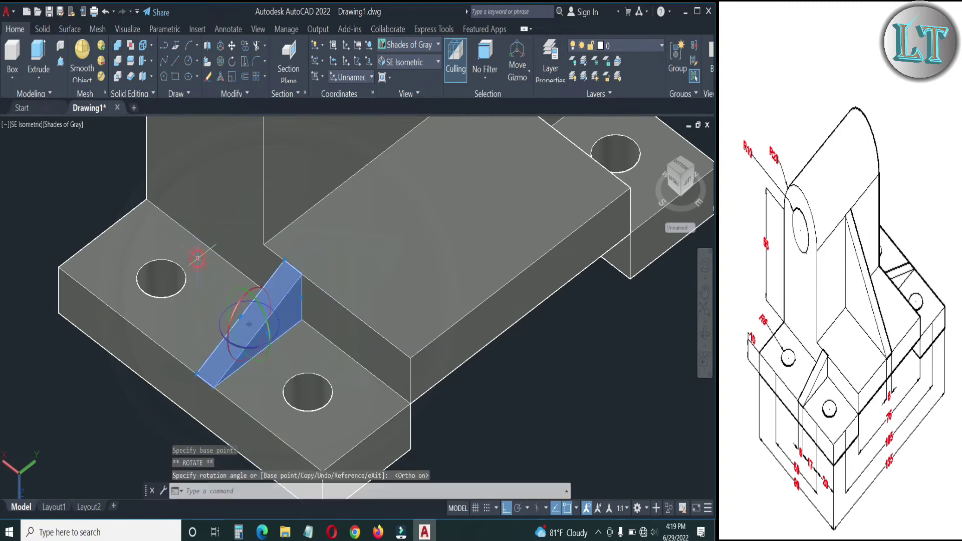
key("Escape")
scroll(446, 343, "down", 3)
scroll(446, 344, "down", 2)
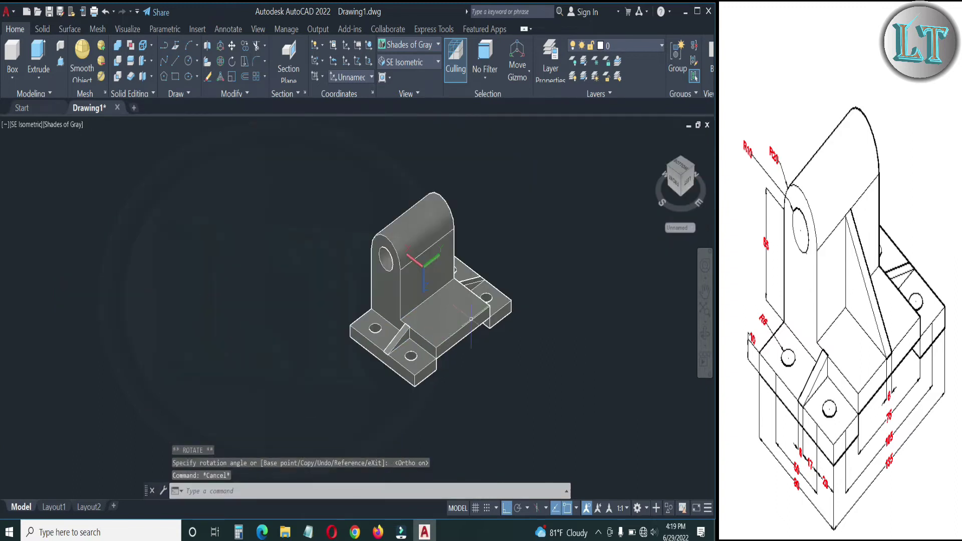
scroll(477, 302, "up", 2)
Align the UCS to the base's top face
left_click(321, 82)
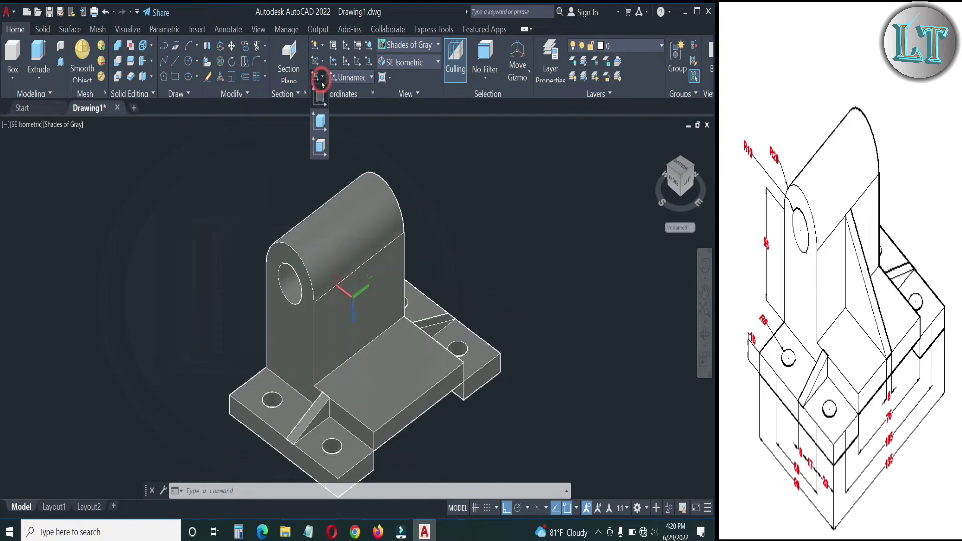
left_click(321, 122)
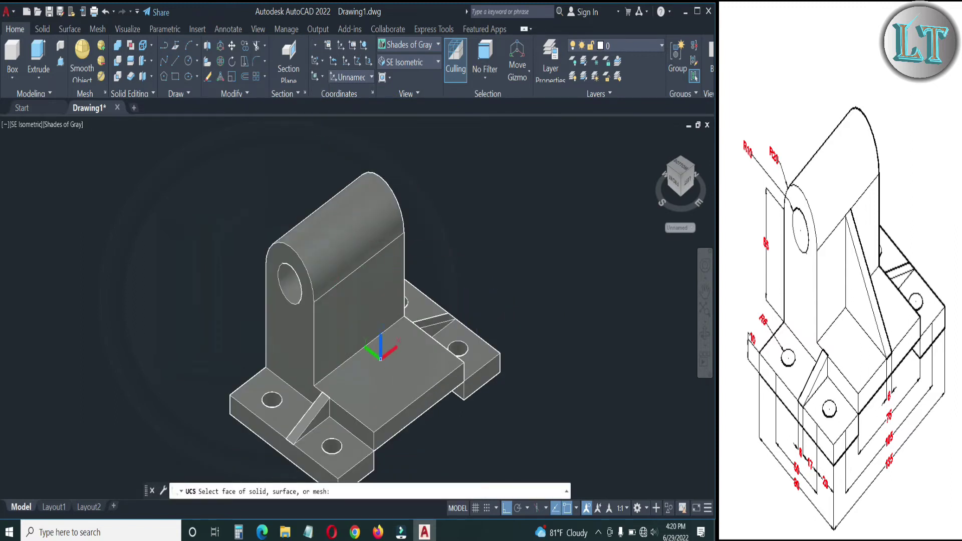
left_click(383, 386)
key("Return")
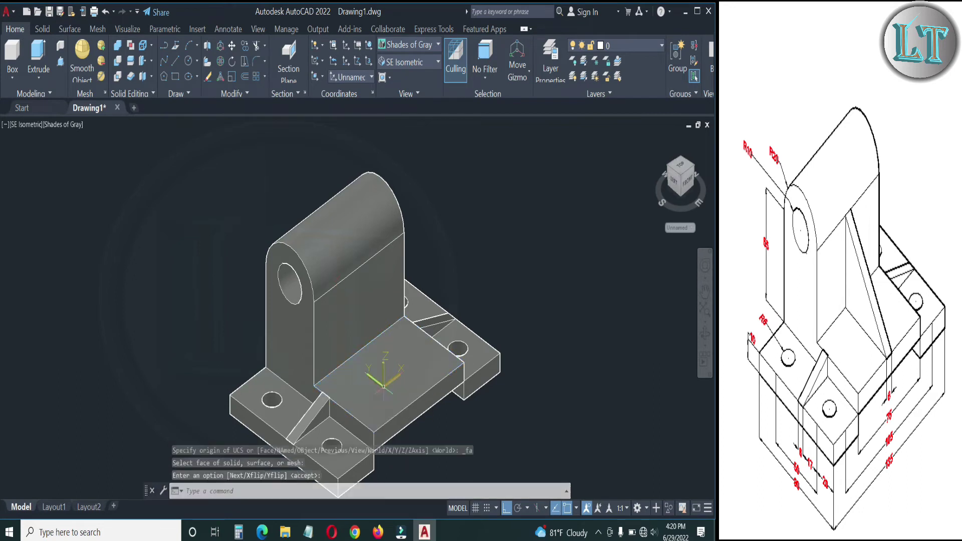
Draw the rib triangle's edges against the upright, closing at the base corner
left_click(175, 61)
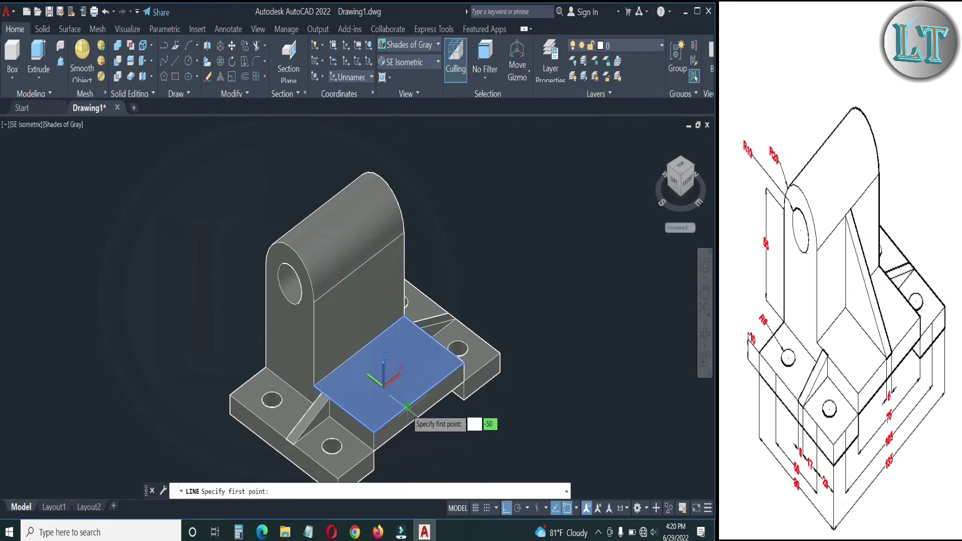
left_click(360, 424)
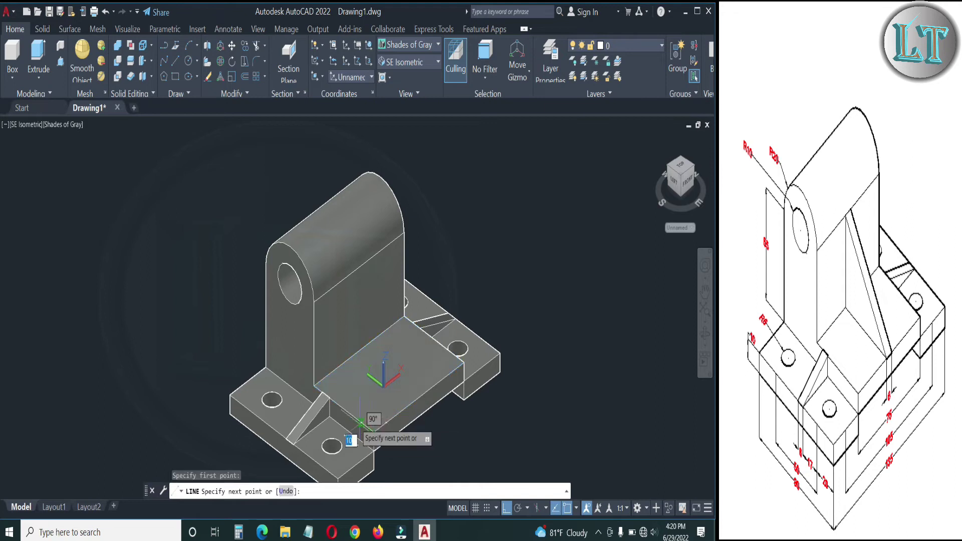
left_click(323, 396)
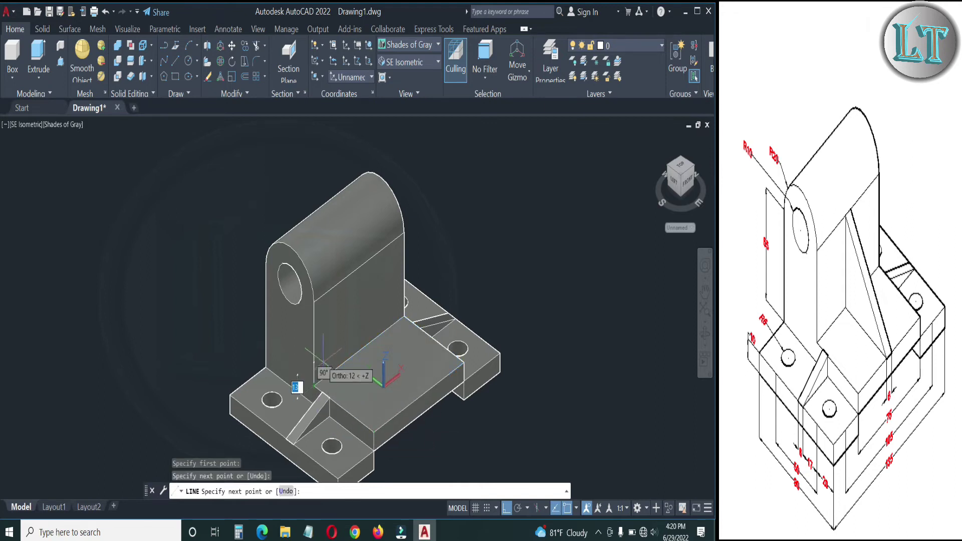
left_click(314, 302)
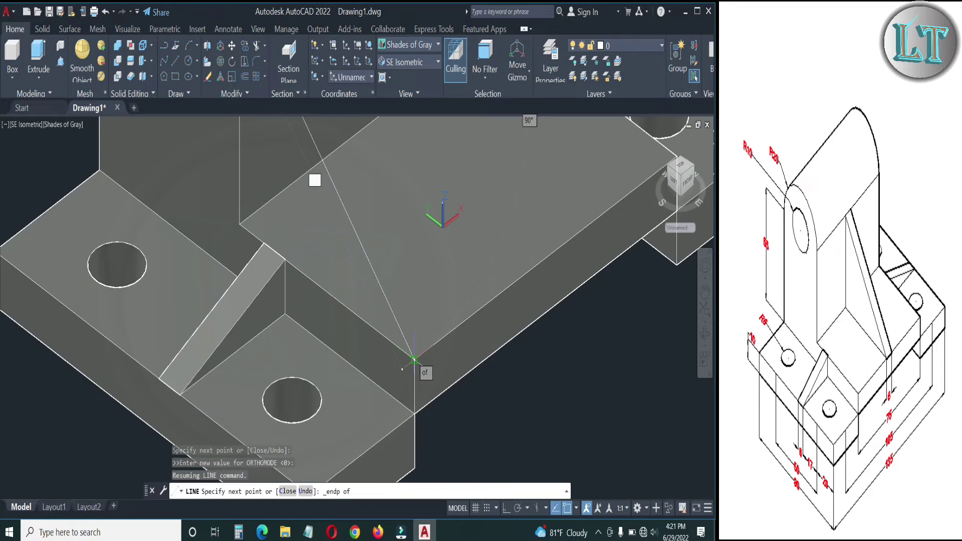
left_click(428, 313)
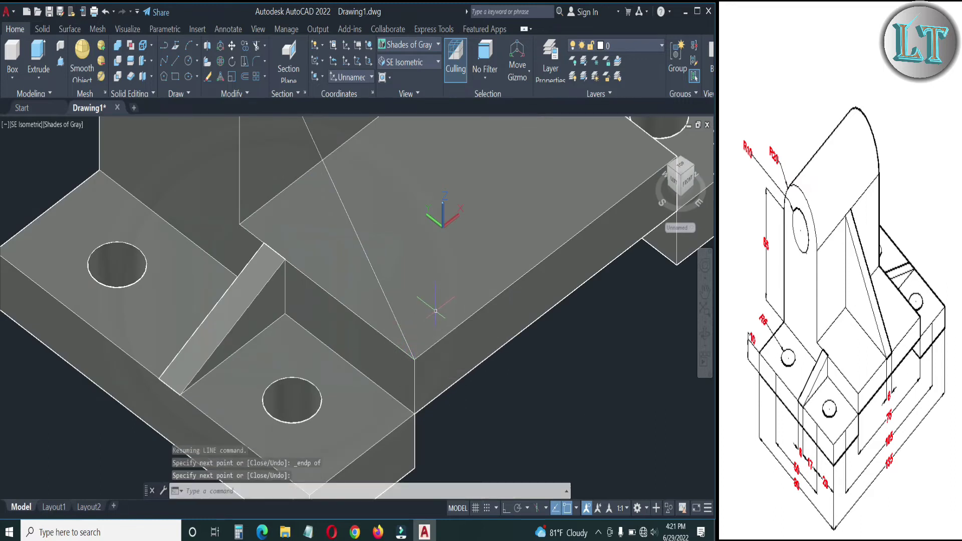
scroll(434, 310, "down", 4)
key("Escape")
scroll(376, 213, "up", 2)
left_click(249, 156)
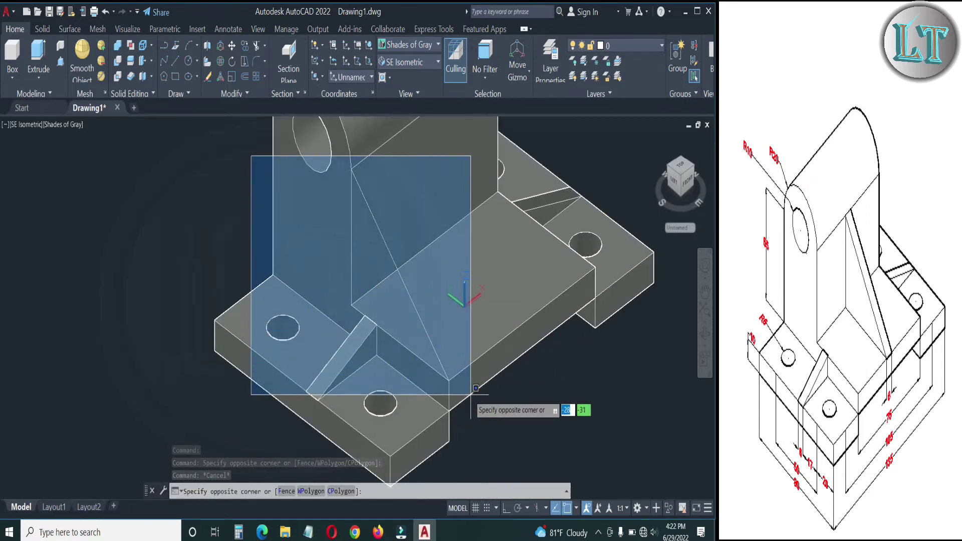
Join the three outline lines into a single triangle polyline
left_click(472, 394)
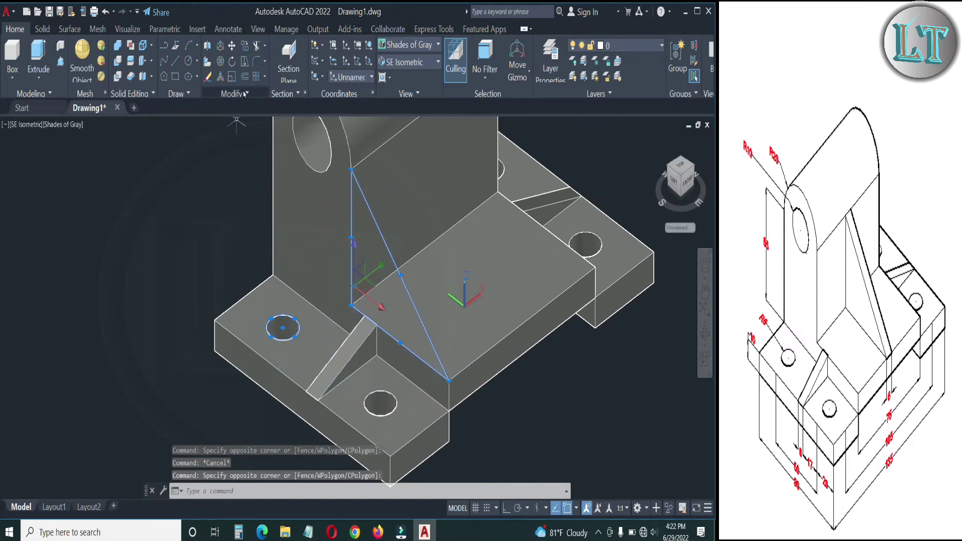
left_click(244, 94)
left_click(215, 138)
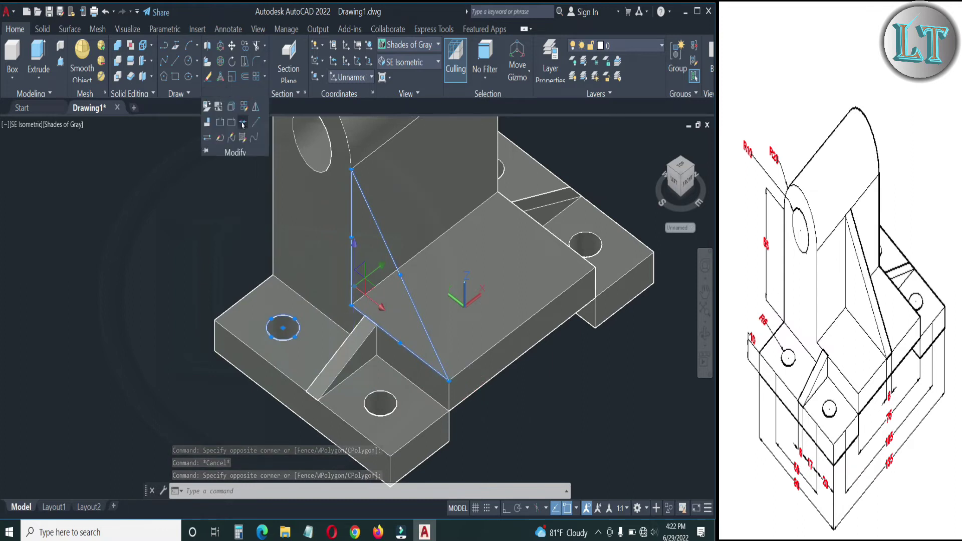
left_click(401, 276)
key("Escape")
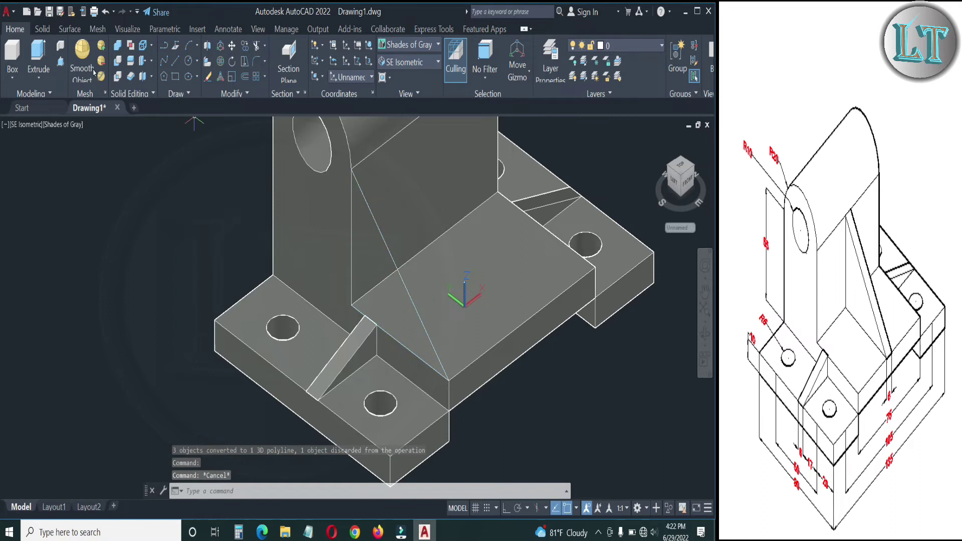
Extrude the triangle 6 units into a rib and switch to 2D Wireframe
left_click(38, 53)
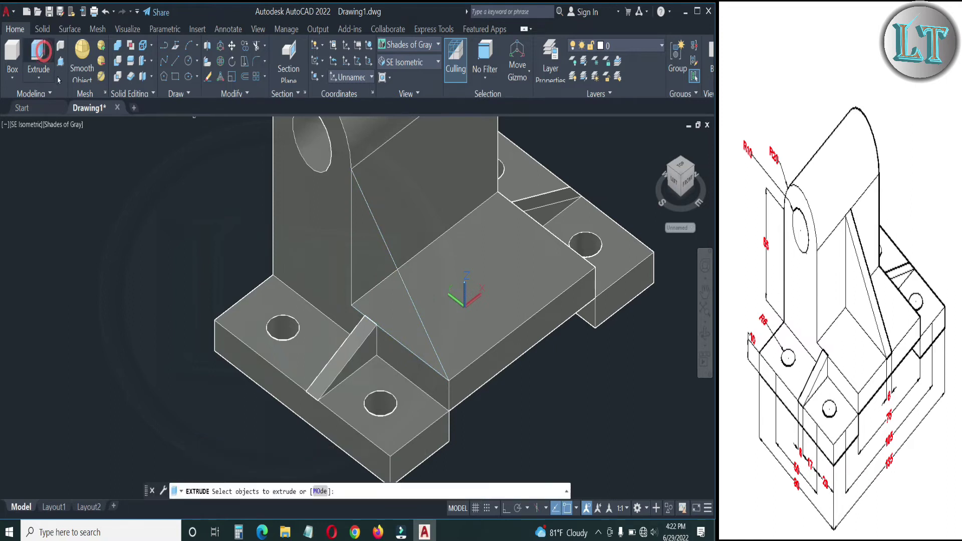
left_click(394, 267)
key("Return")
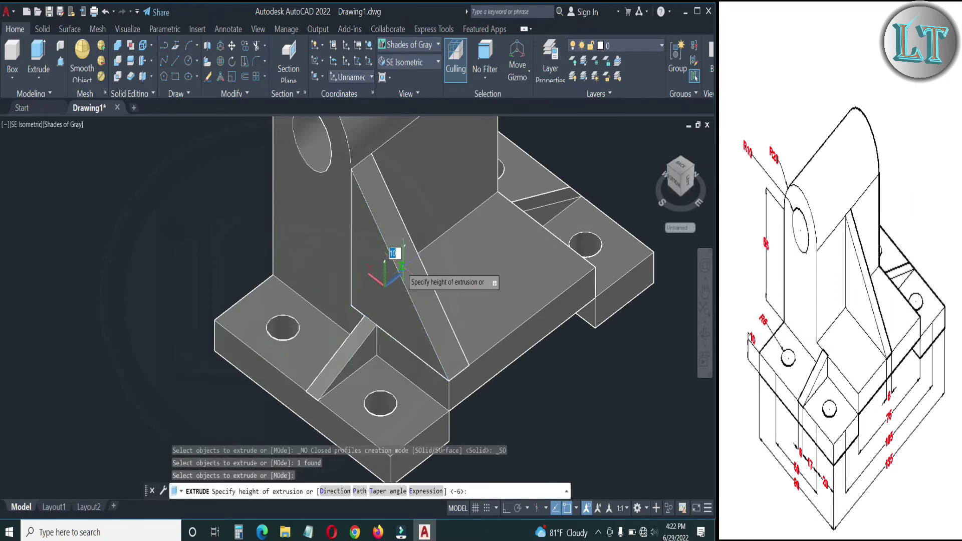
type("6")
key("Return")
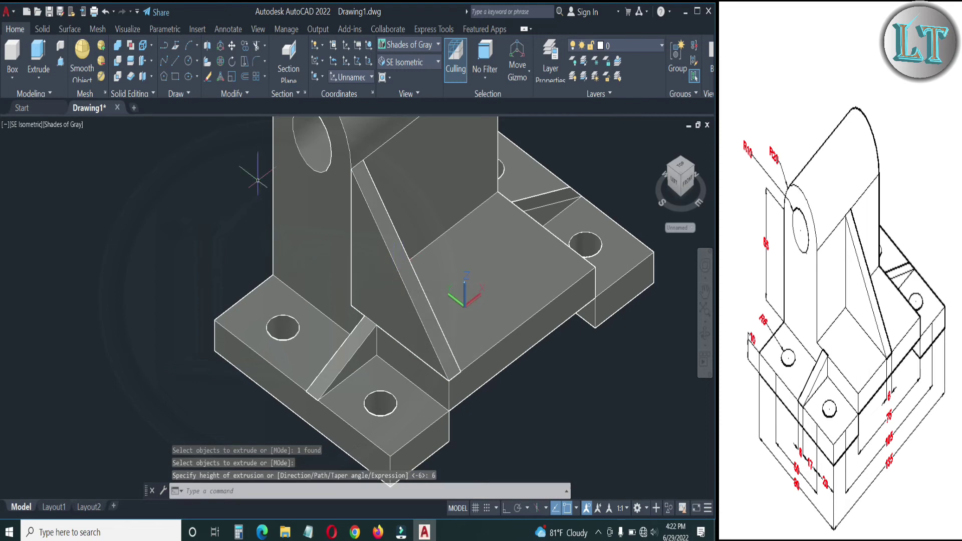
scroll(466, 386, "up", 5)
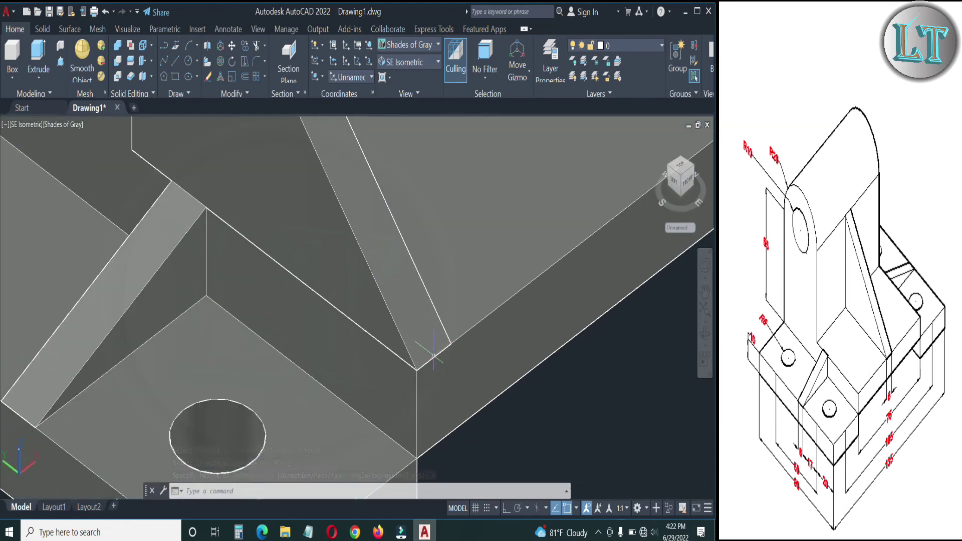
scroll(433, 357, "down", 6)
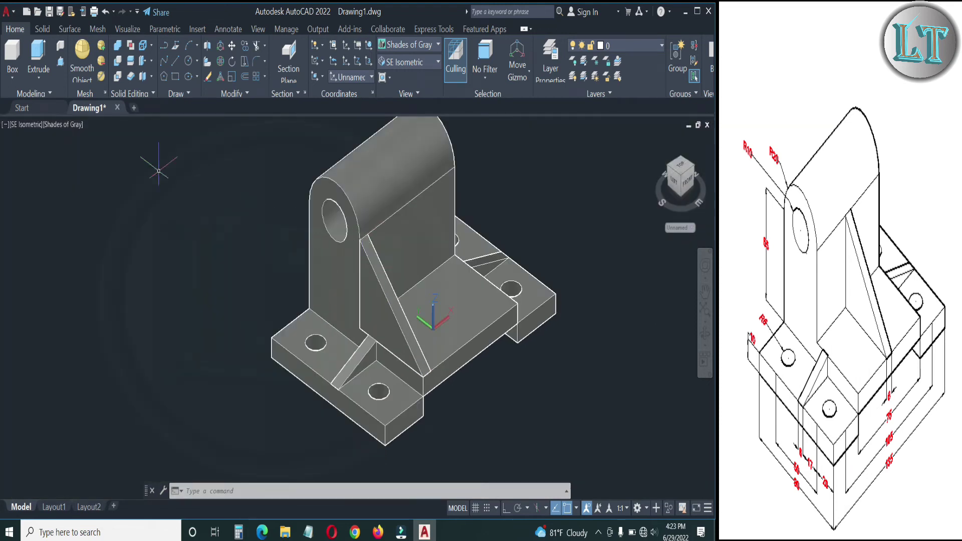
left_click(53, 125)
left_click(75, 153)
Move the triangular rib from its corner to its proper spot on the slab
scroll(434, 303, "up", 3)
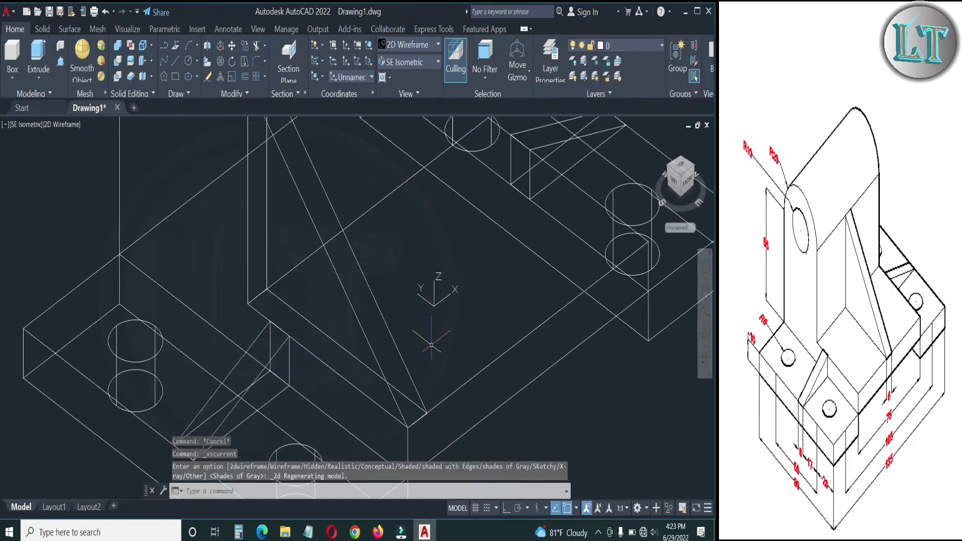
scroll(500, 391, "up", 4)
left_click(252, 260)
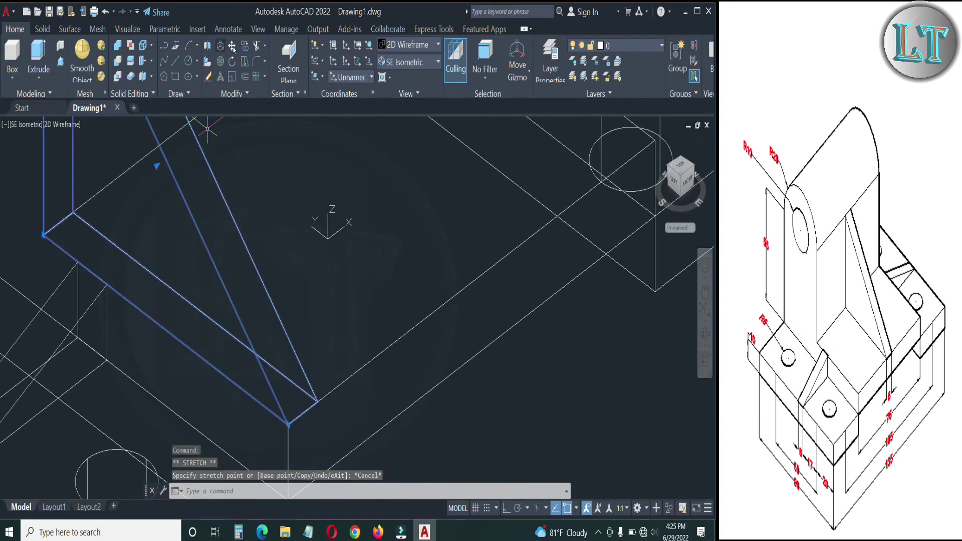
left_click(231, 45)
left_click(317, 400)
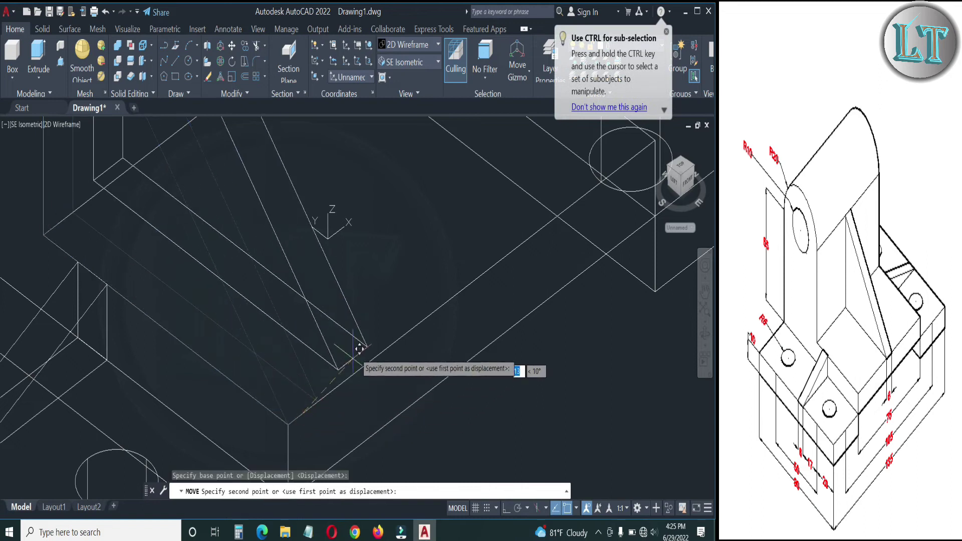
left_click(474, 275)
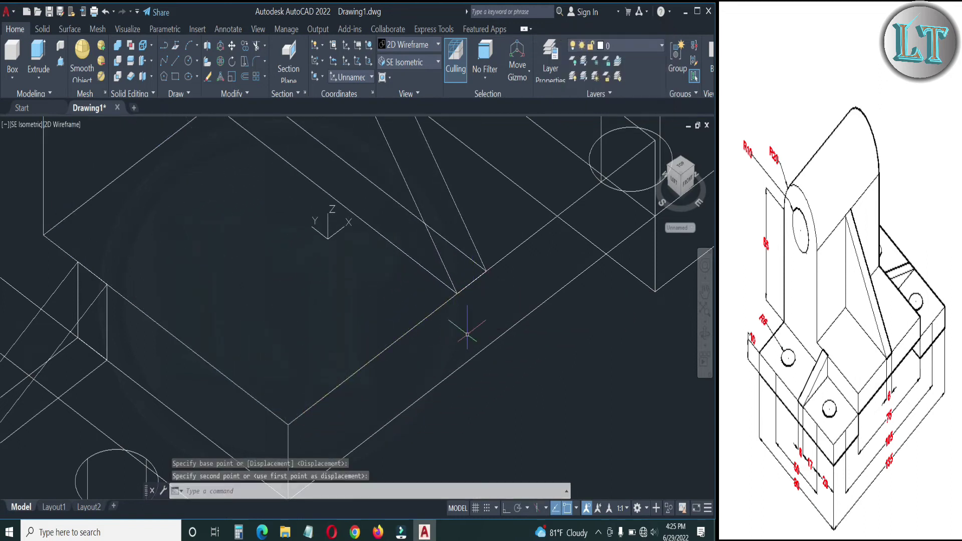
Pan the view and set the visual style back to Shades of Gray
scroll(471, 328, "down", 5)
middle_click_drag(477, 335, 407, 340)
left_click(62, 125)
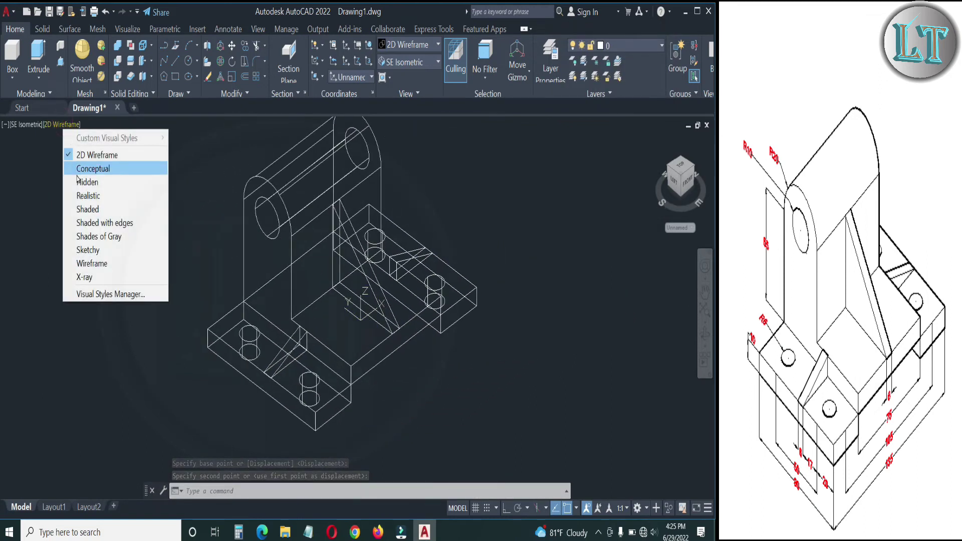
left_click(89, 235)
scroll(419, 334, "down", 5)
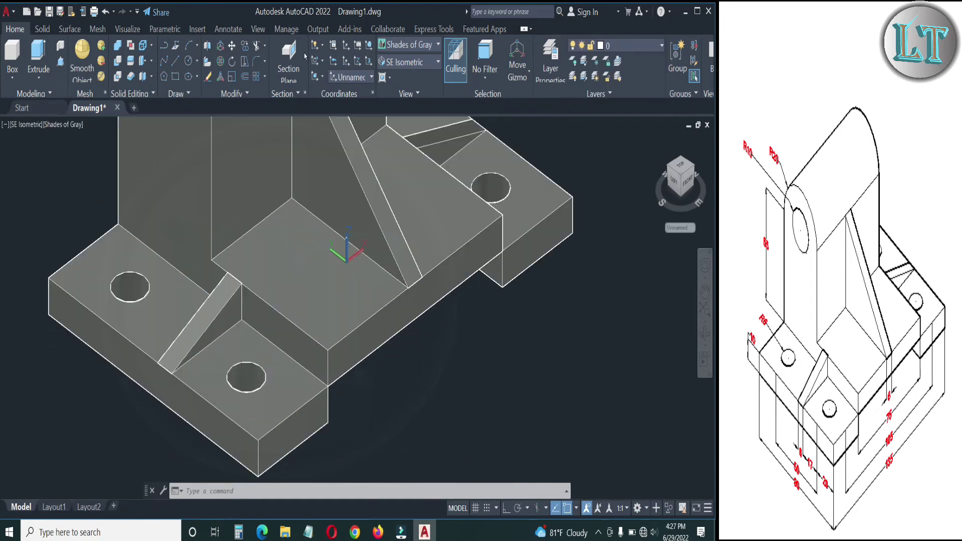
Align the UCS to the base's front face
left_click(318, 145)
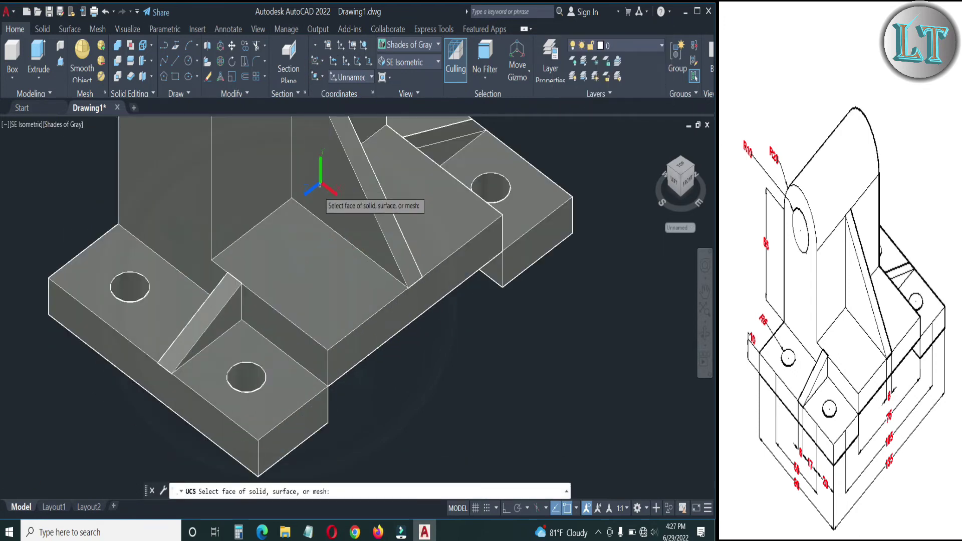
left_click(372, 335)
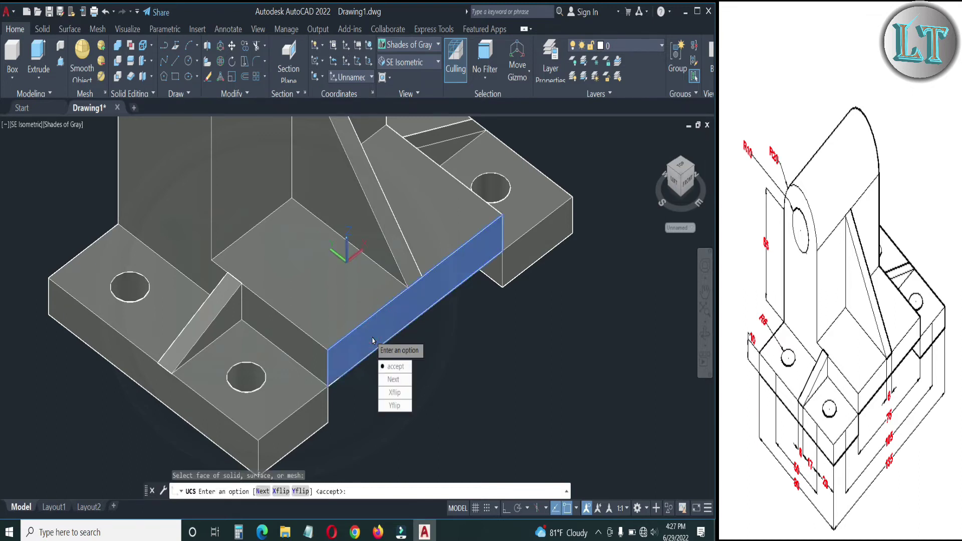
key("Return")
Add a 75 linear dimension between the base's front corners, placed below it
left_click(228, 29)
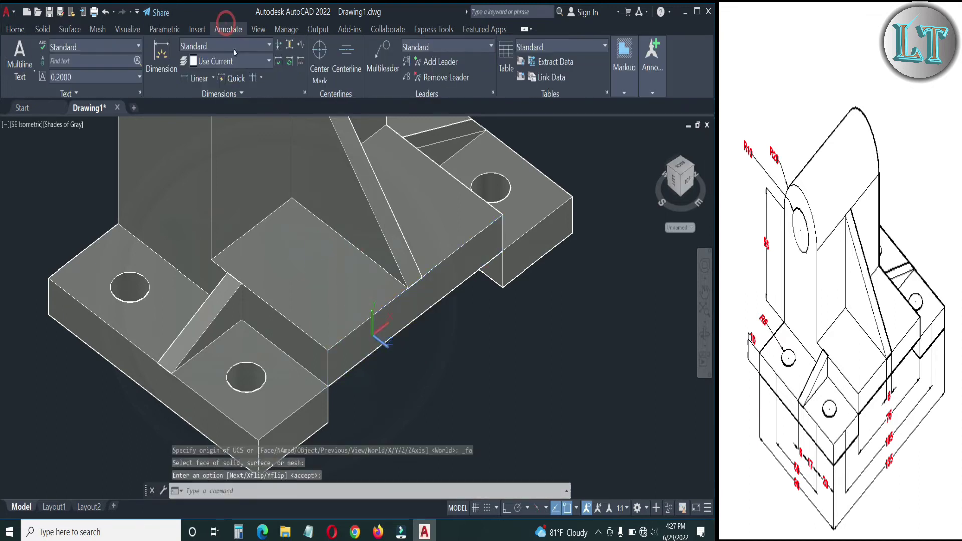
left_click(193, 77)
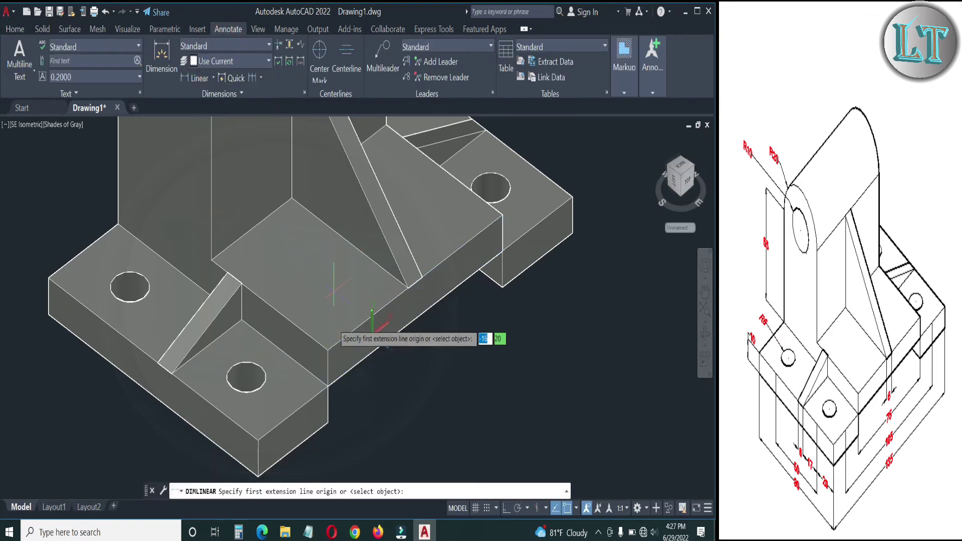
left_click(327, 386)
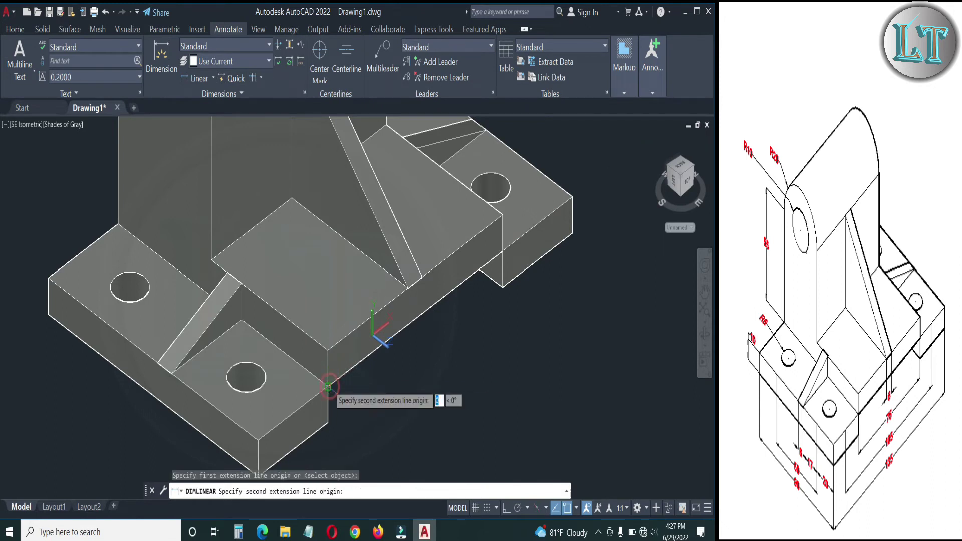
left_click(502, 251)
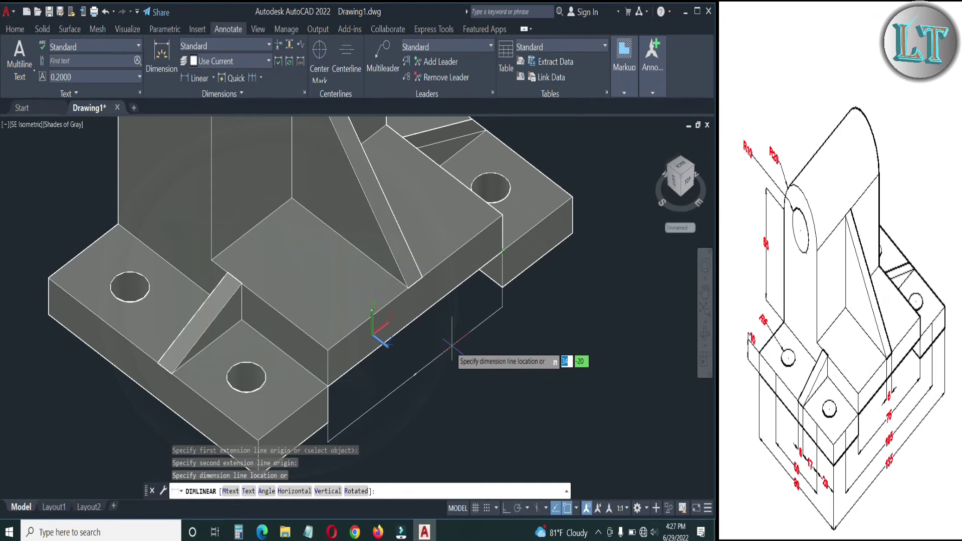
left_click(451, 345)
middle_click_drag(452, 346, 435, 323)
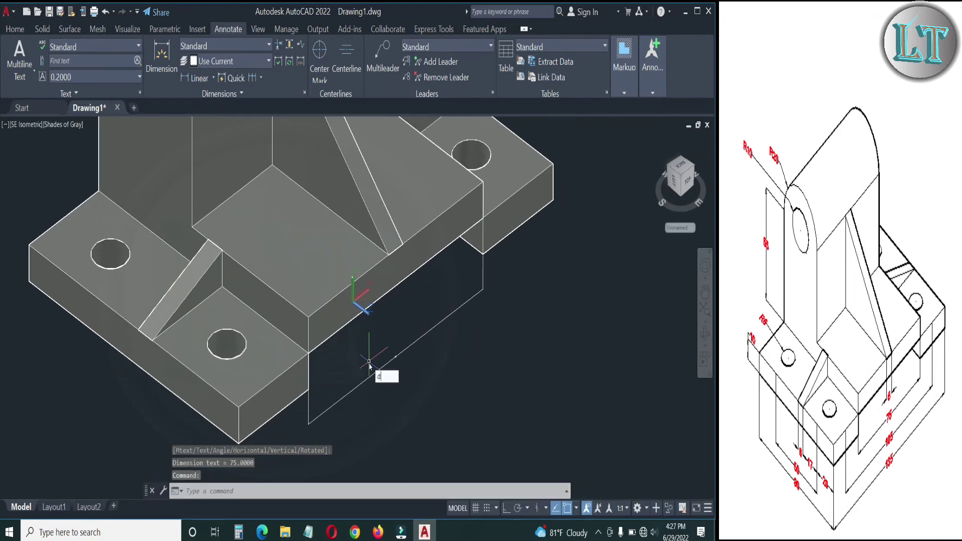
Give the Standard dimension style precision 0, text height 4 and red text colour
type("d")
key("Return")
left_click(455, 240)
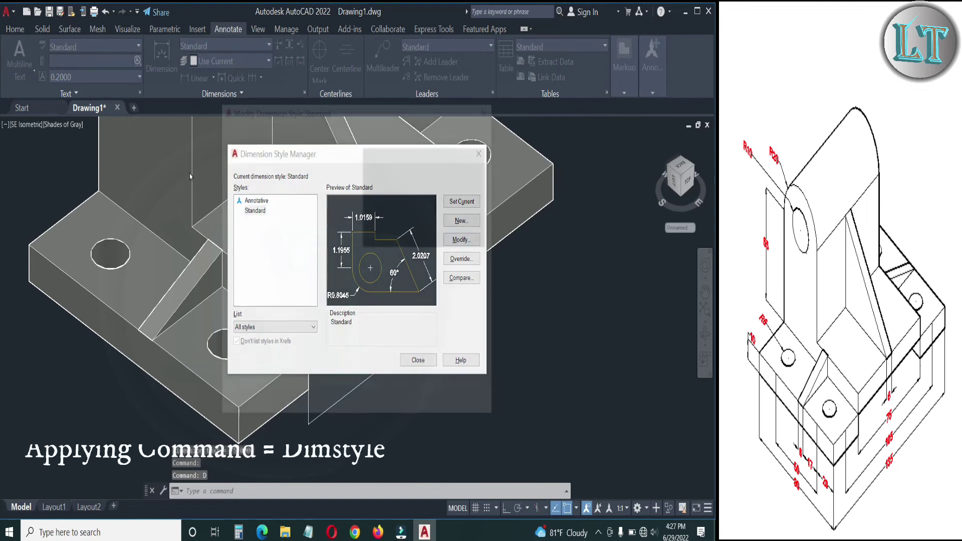
left_click(311, 130)
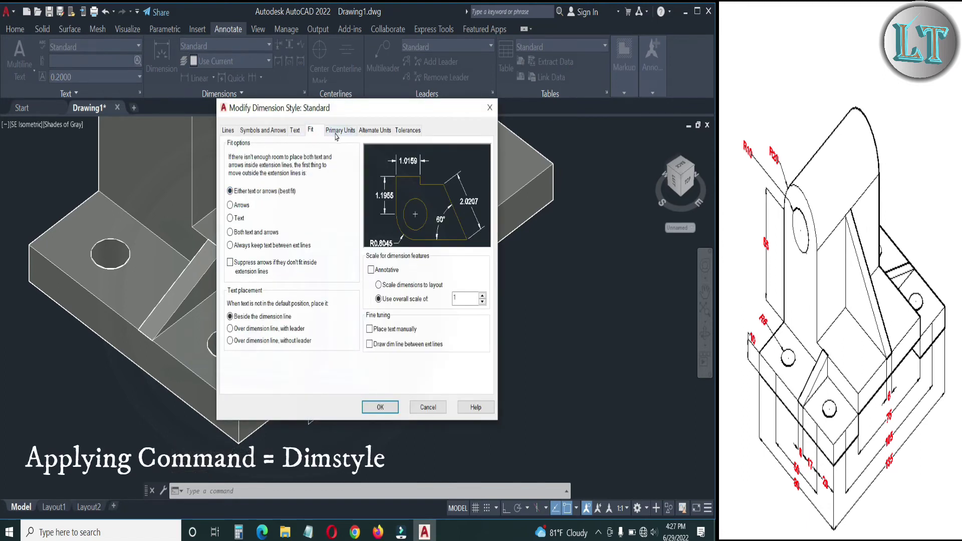
left_click(335, 132)
left_click(321, 173)
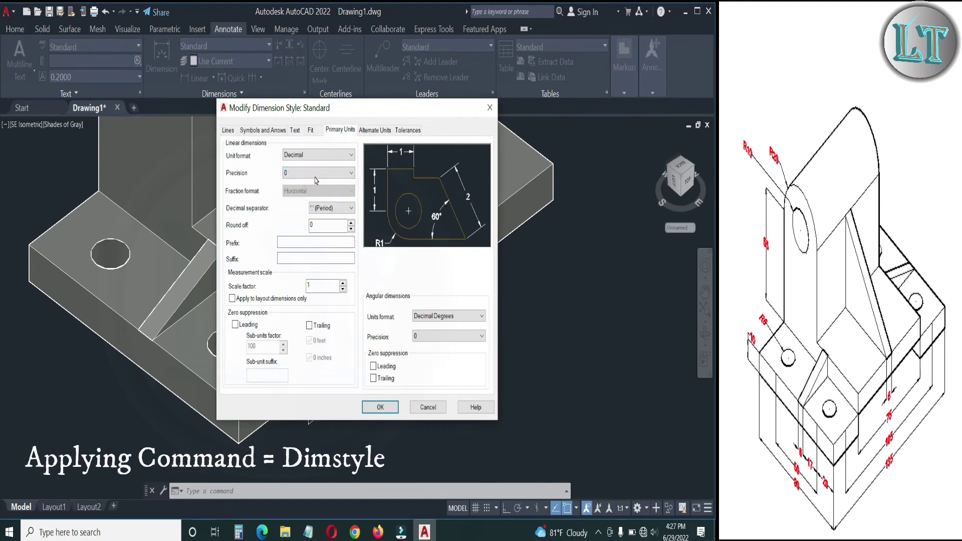
left_click(295, 130)
double_click(333, 218)
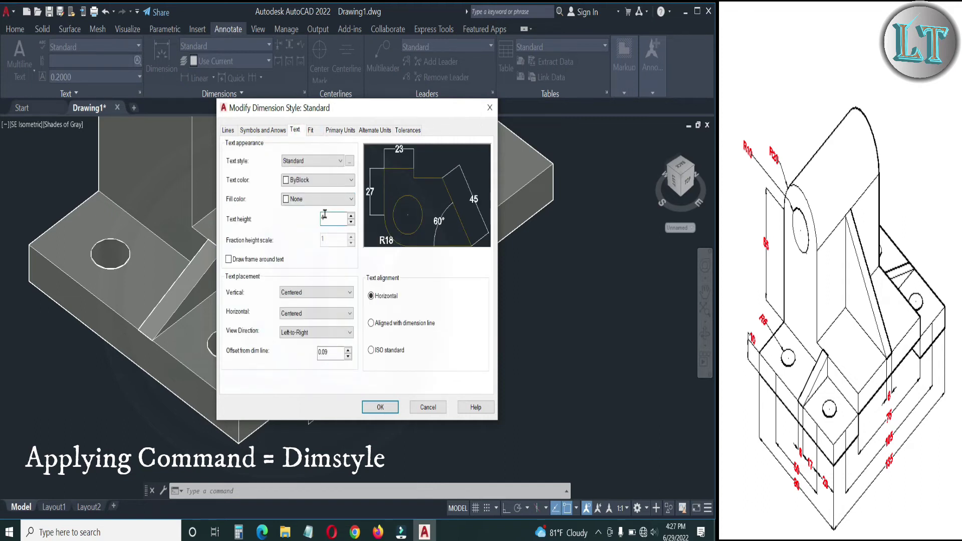
left_click(263, 129)
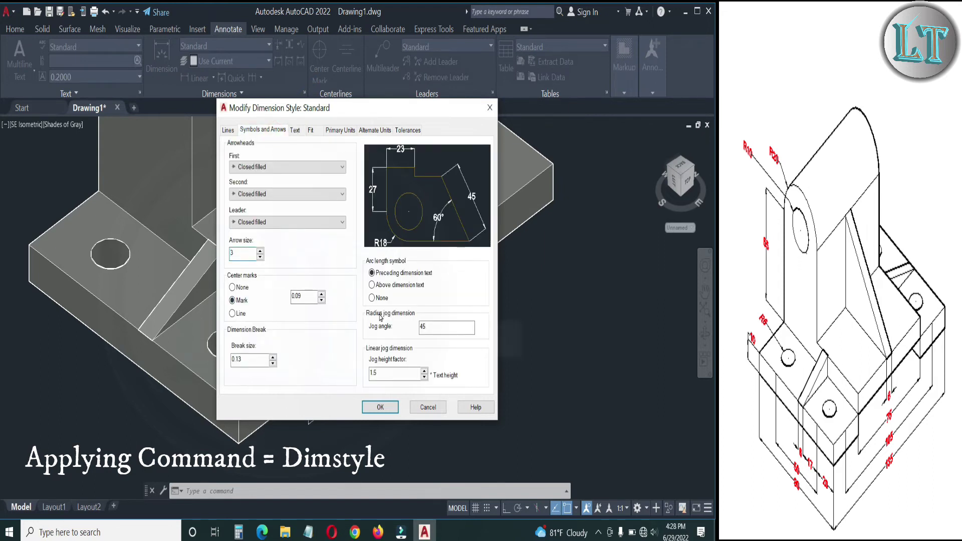
left_click(296, 130)
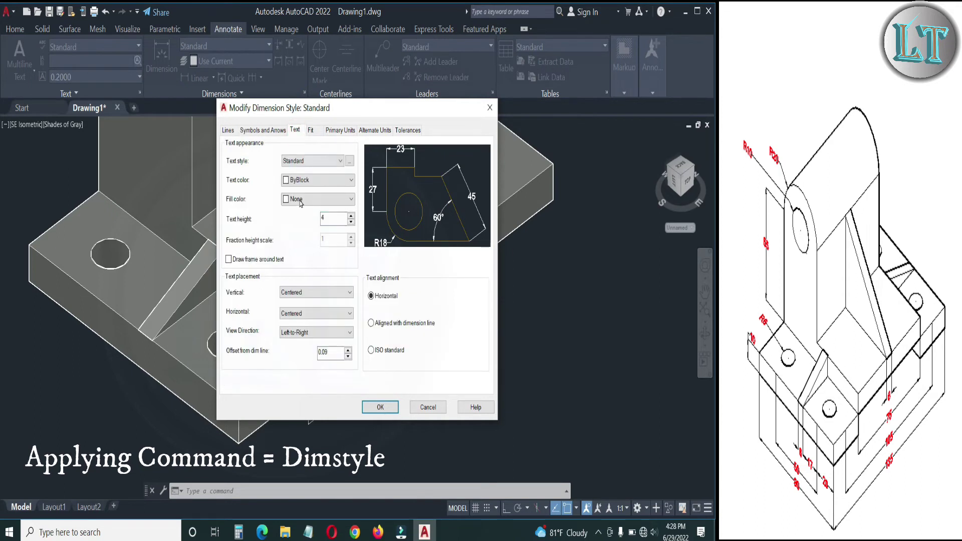
left_click(316, 180)
left_click(300, 208)
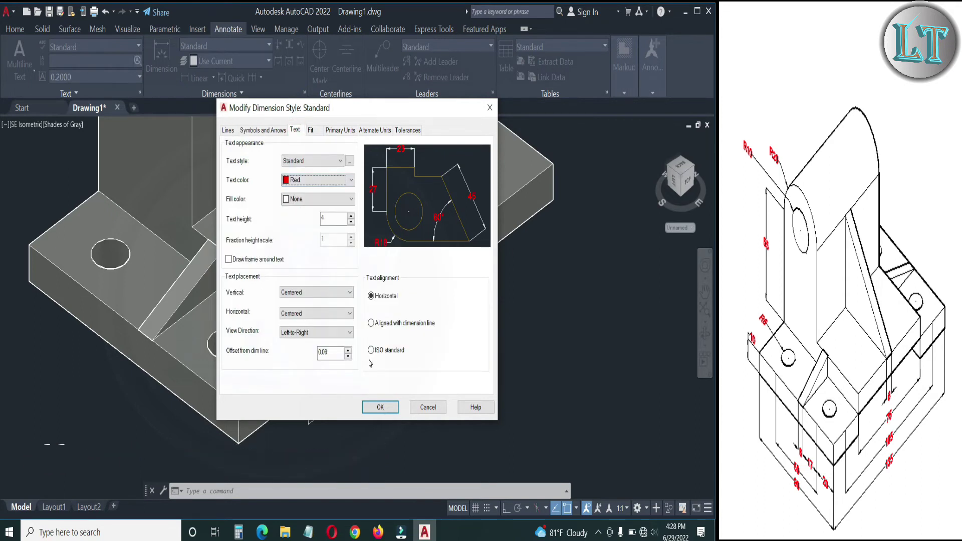
left_click(379, 407)
left_click(421, 360)
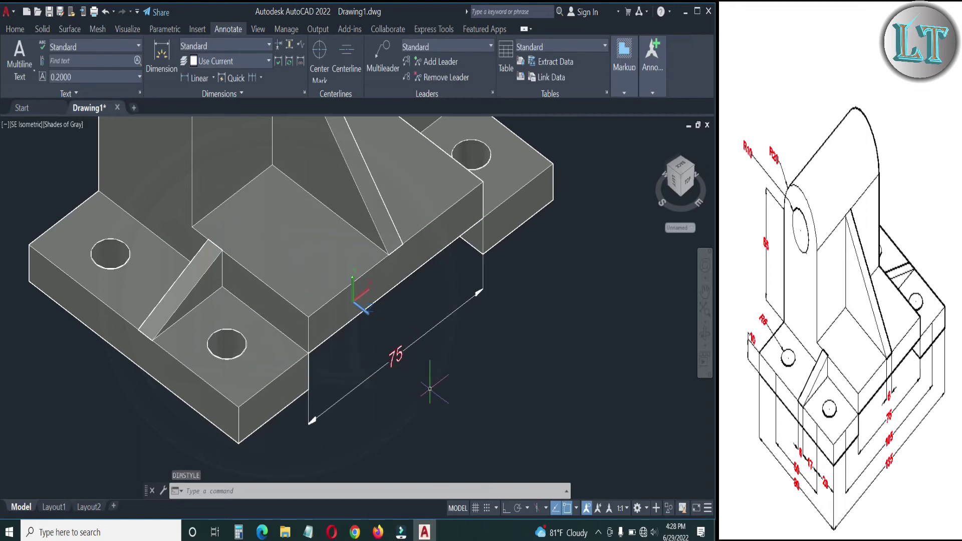
Add a trial 35 linear dimension from the front corner to the rib end, above the 75
left_click(195, 78)
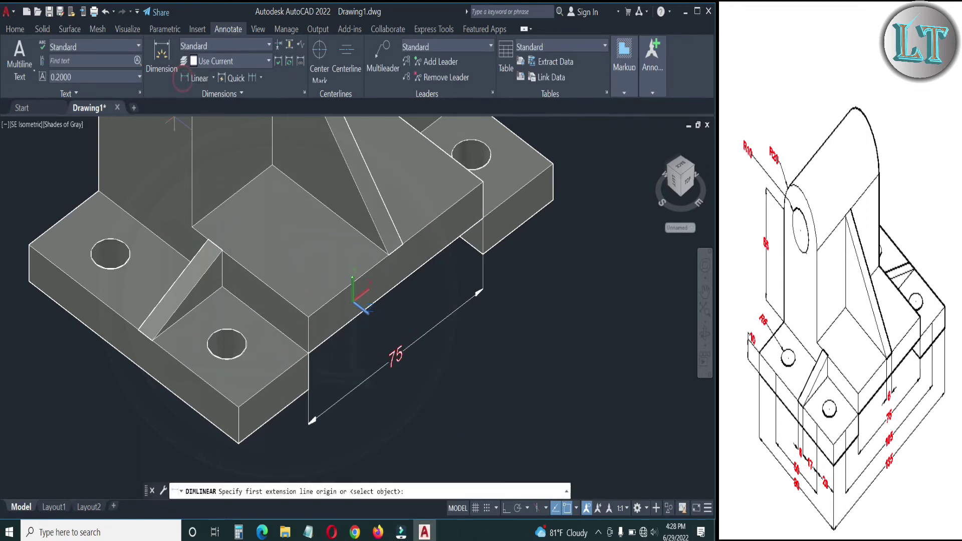
left_click(310, 317)
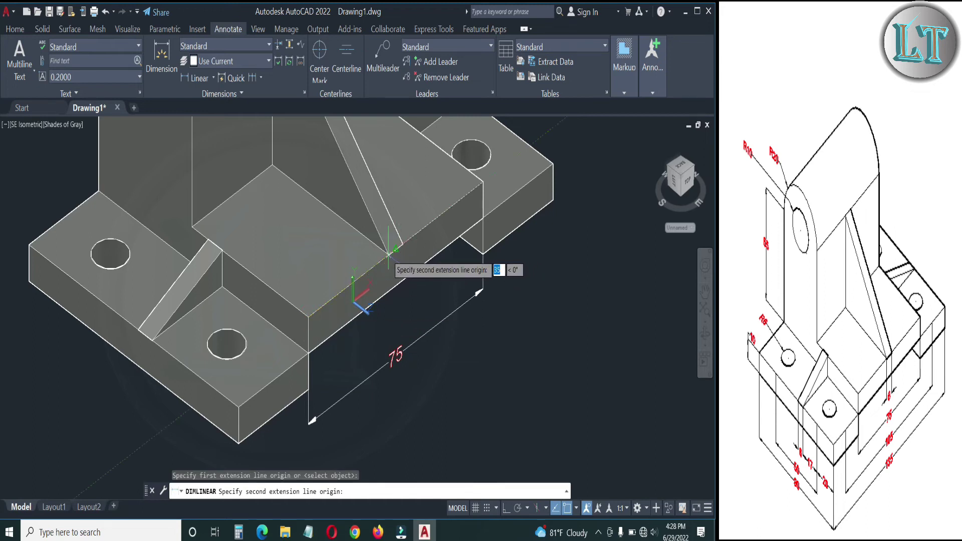
left_click(388, 254)
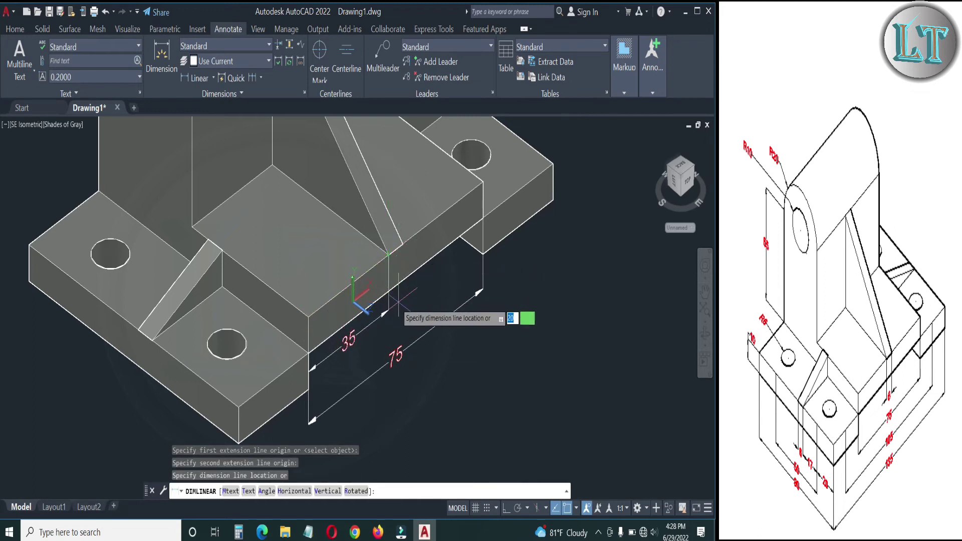
left_click(359, 348)
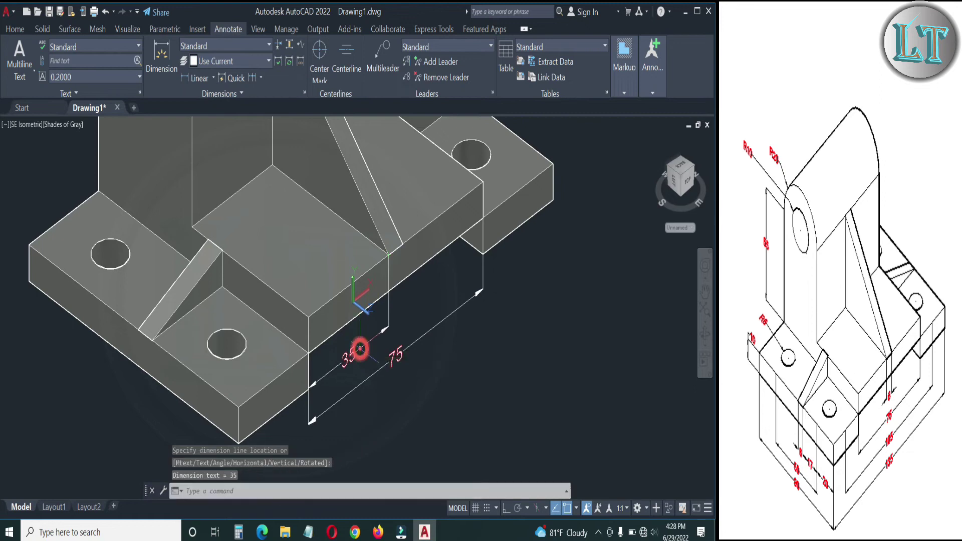
Add a 6 linear dimension beside the 75 along the base's front edge
key("Return")
left_click(401, 245)
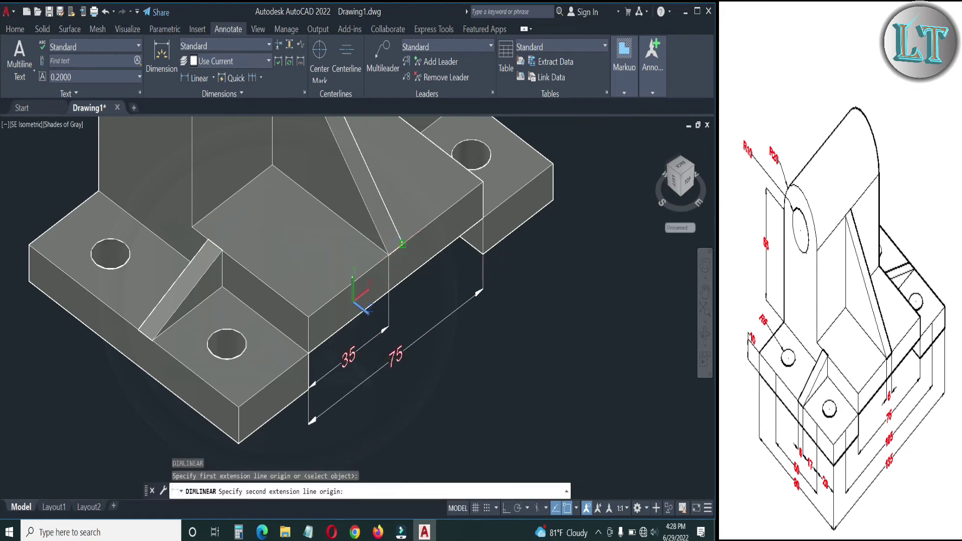
left_click(403, 244)
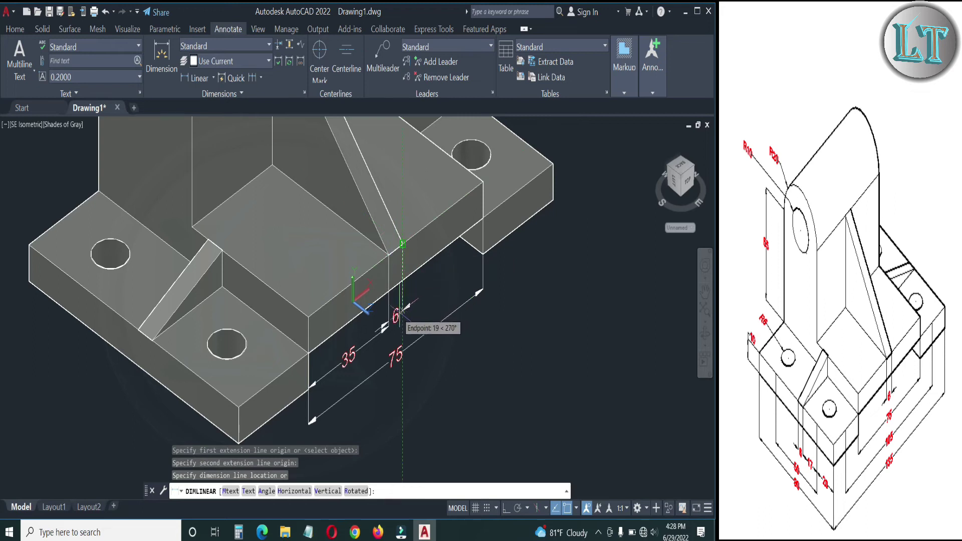
scroll(388, 326, "up", 5)
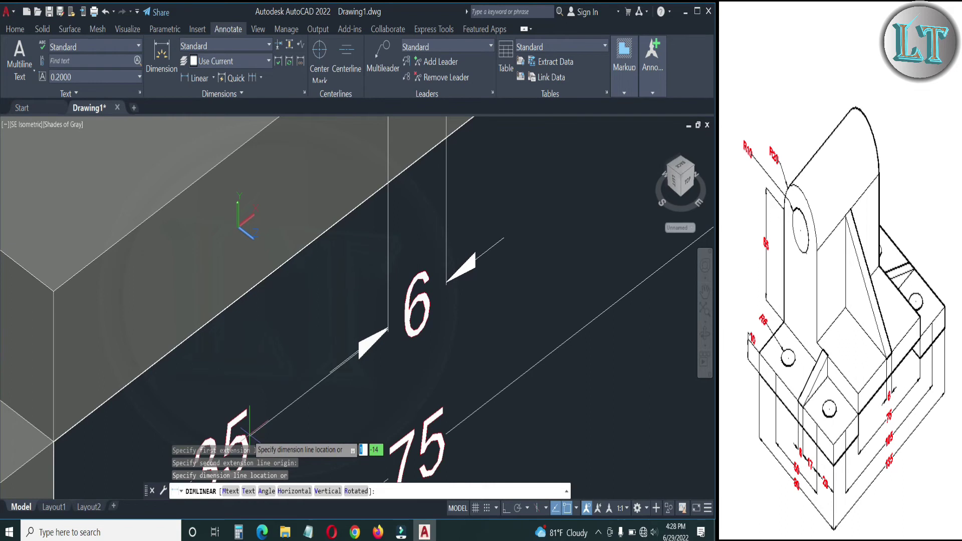
left_click(388, 331)
Delete the trial 35 dimension
scroll(539, 321, "down", 3)
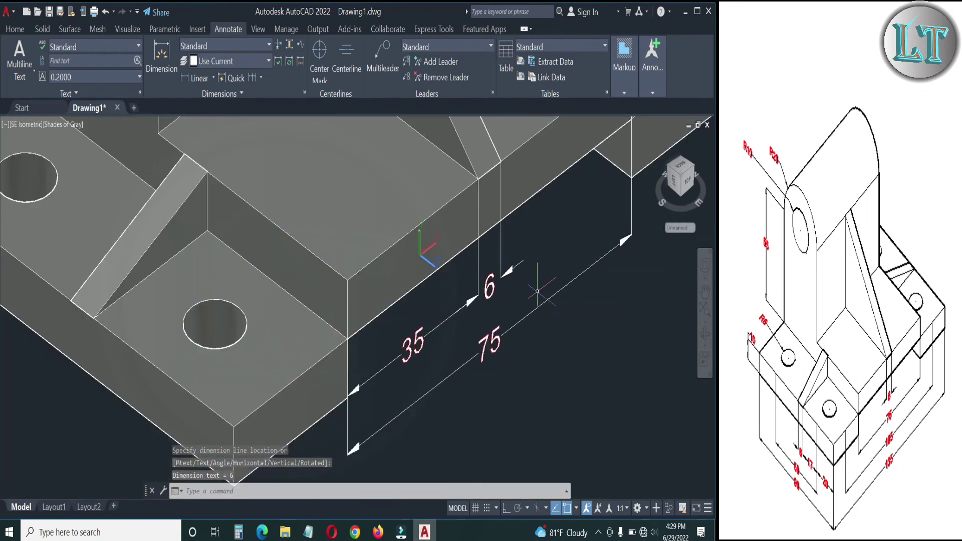
scroll(538, 321, "down", 2)
scroll(551, 311, "down", 3)
scroll(571, 302, "up", 1)
scroll(571, 303, "up", 3)
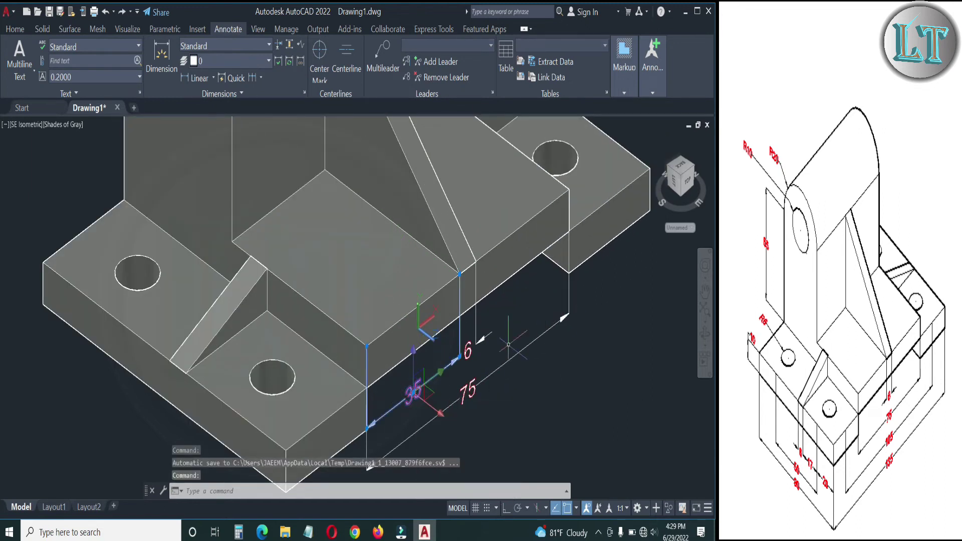
key("Delete")
scroll(524, 346, "down", 1)
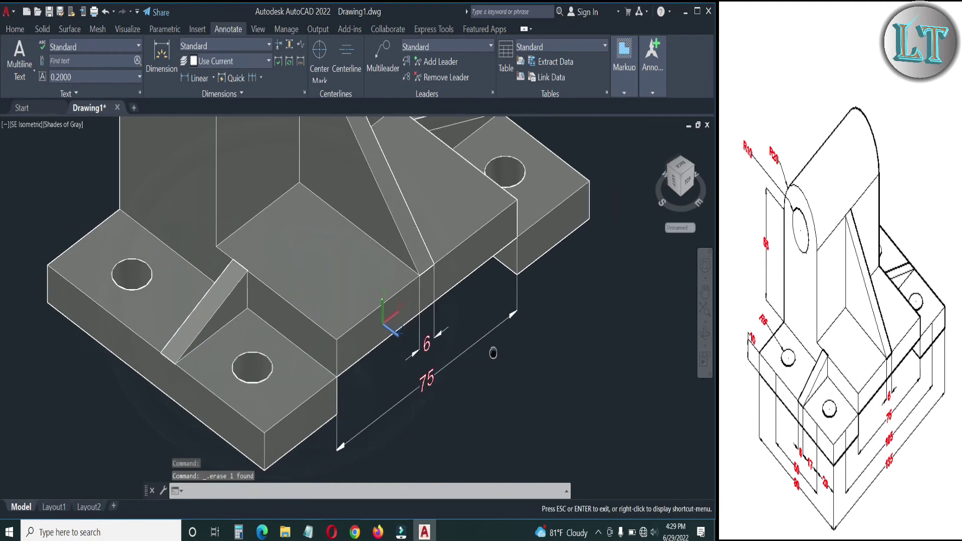
Add a 135 linear dimension across the base's front and far corners, below the 75
middle_click_drag(540, 356, 493, 309)
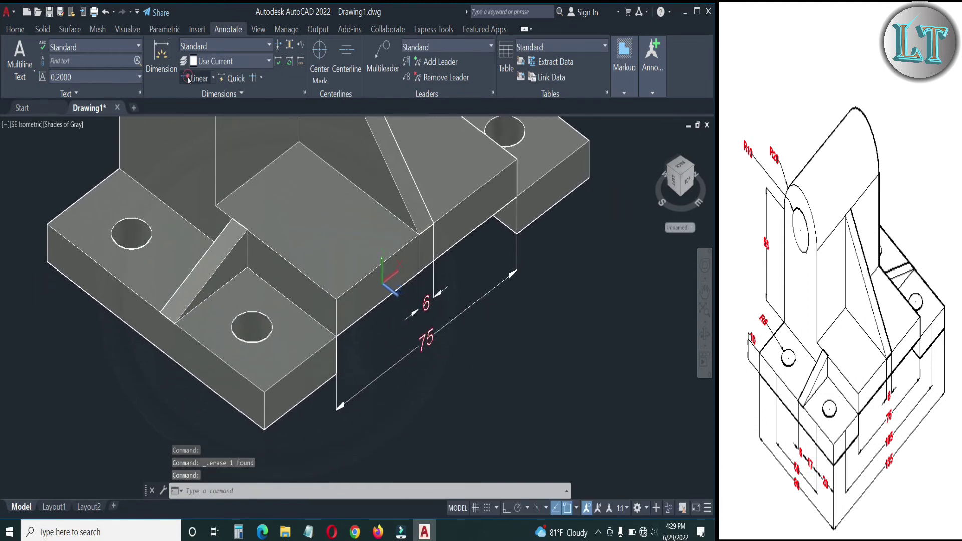
left_click(198, 78)
left_click(264, 430)
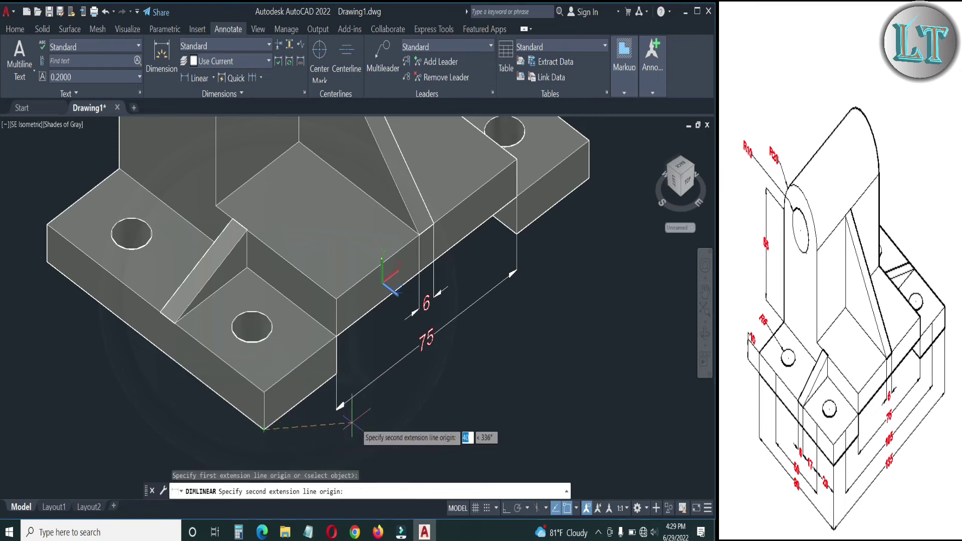
left_click(590, 191)
middle_click_drag(519, 286, 494, 241)
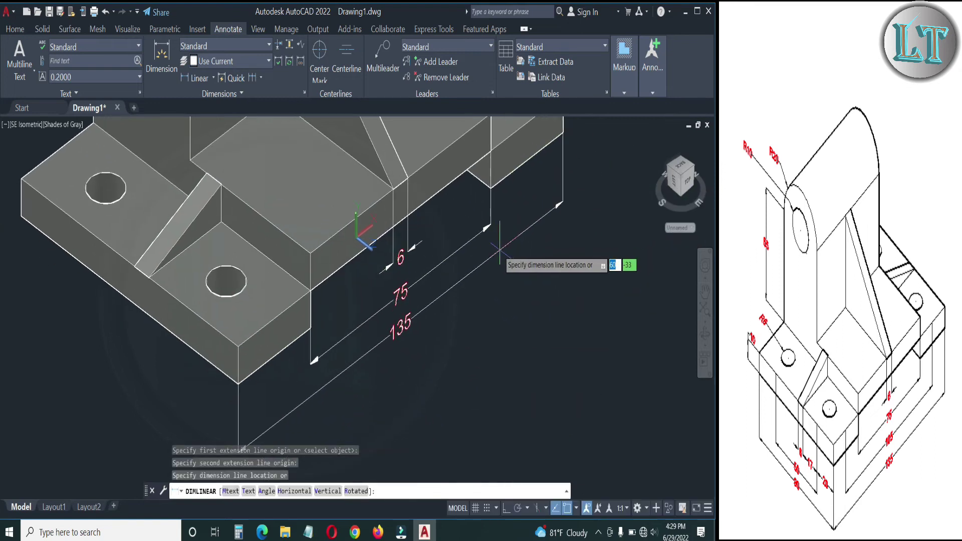
left_click(520, 284)
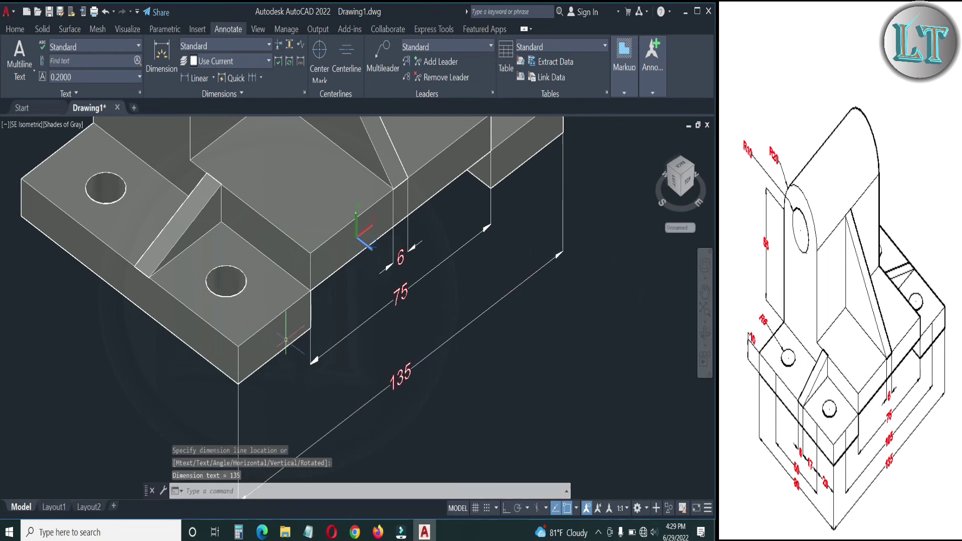
Add a 105 linear dimension from the base to the hole centre, placed beside the 75
key("Return")
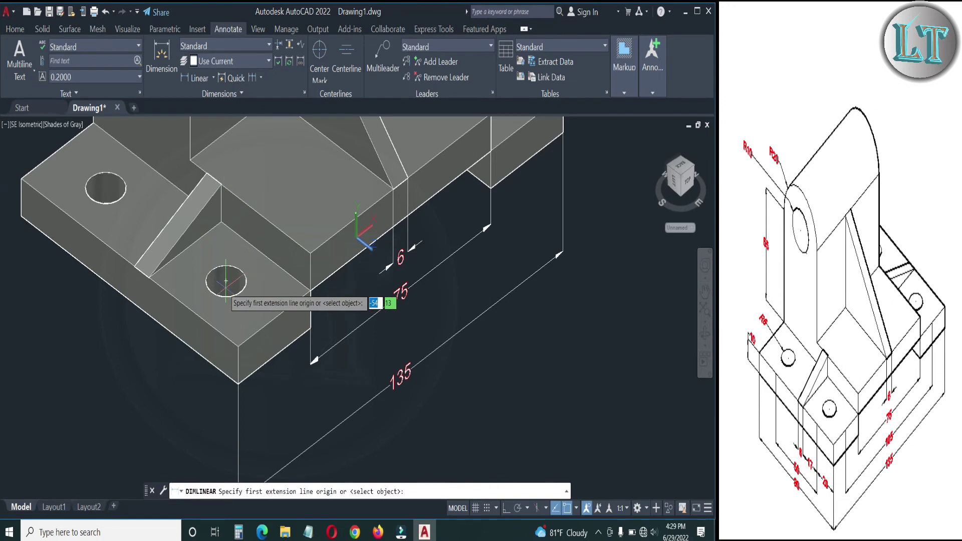
left_click(339, 283)
scroll(335, 283, "down", 5)
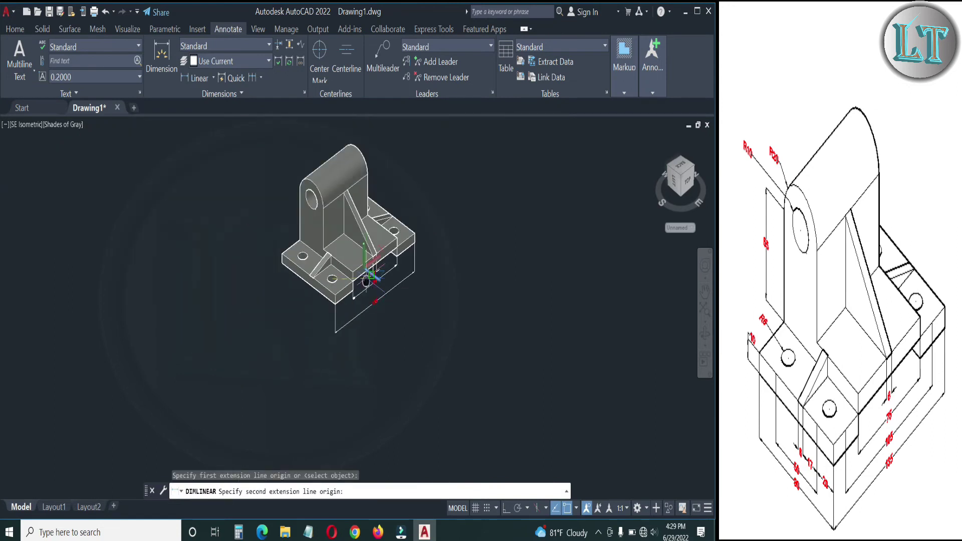
scroll(328, 275, "up", 6)
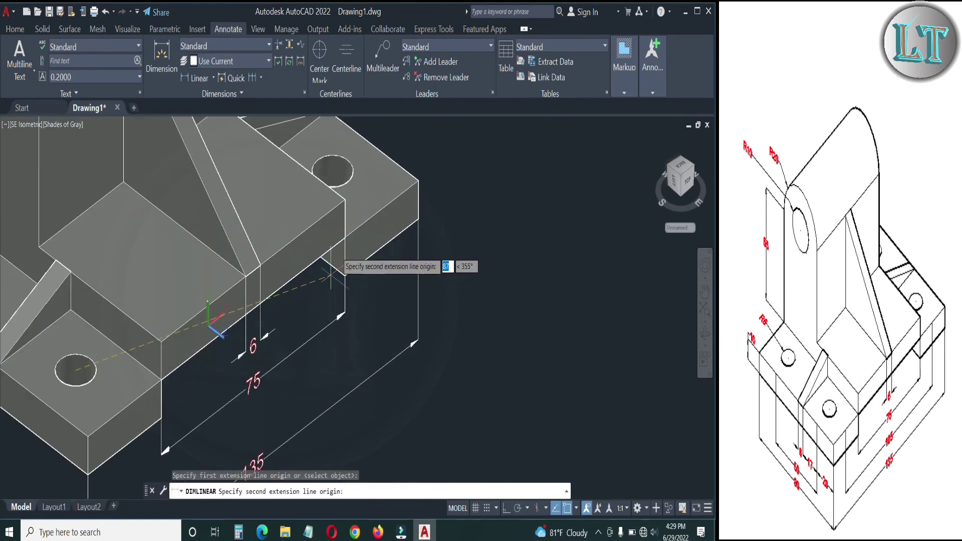
left_click(333, 171)
scroll(320, 257, "down", 5)
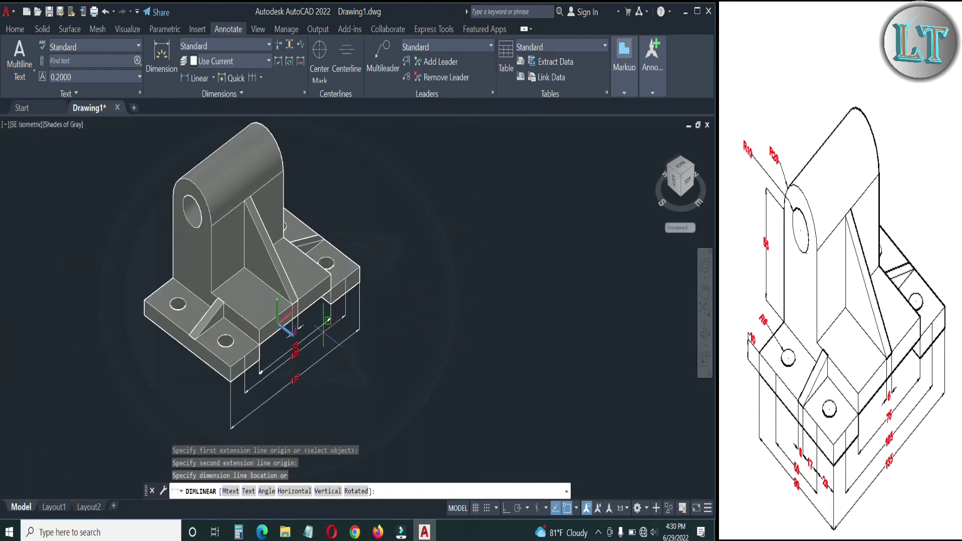
scroll(303, 288, "up", 5)
scroll(295, 311, "down", 1)
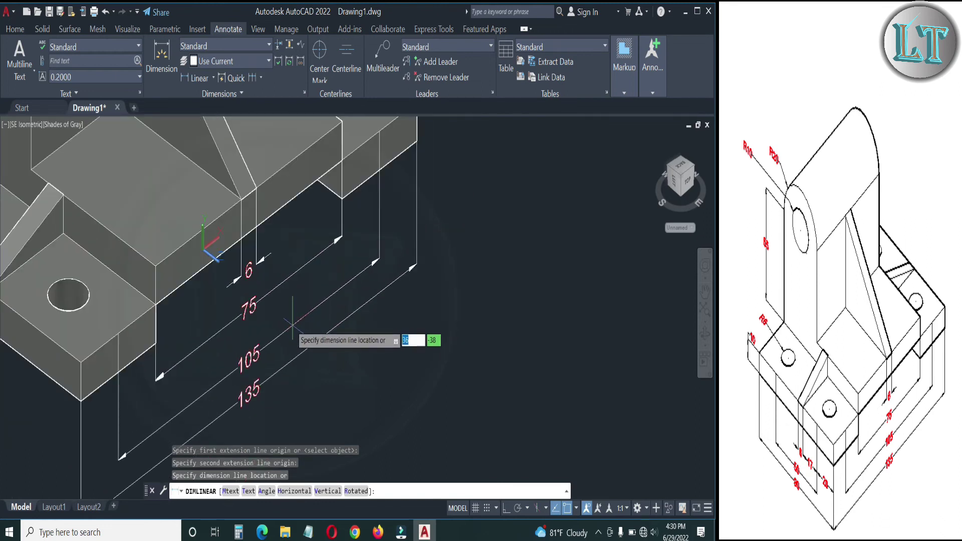
left_click(293, 317)
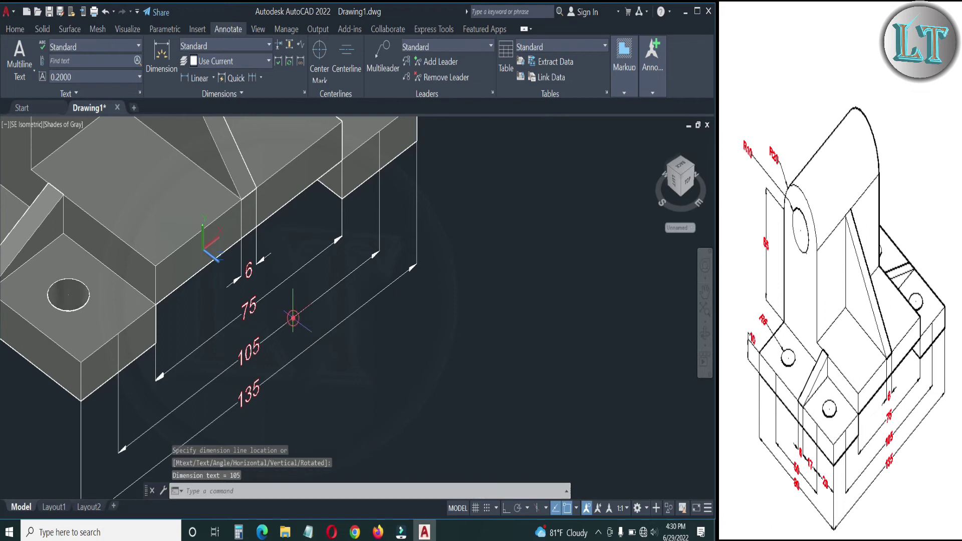
scroll(355, 298, "down", 5)
middle_click_drag(355, 300, 453, 305)
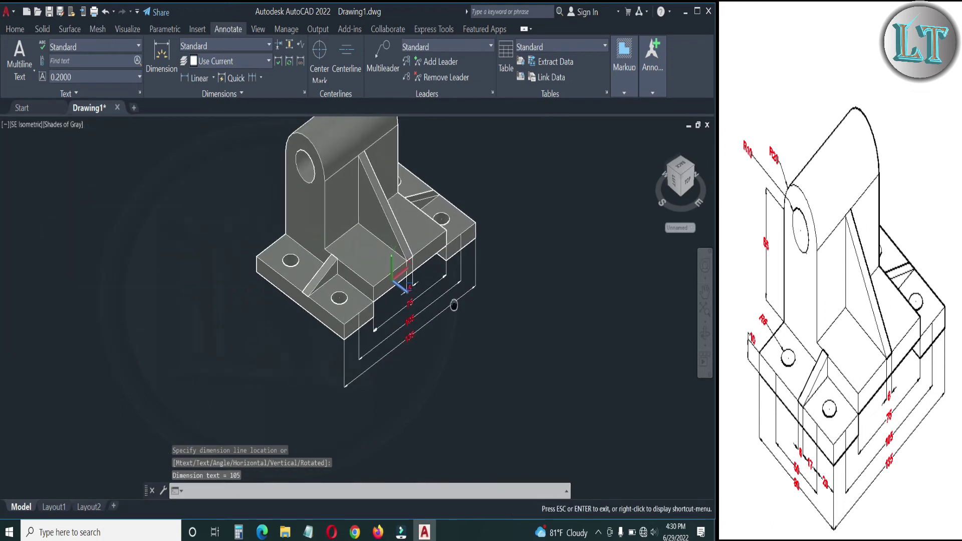
left_click_drag(481, 346, 515, 335)
key("Escape")
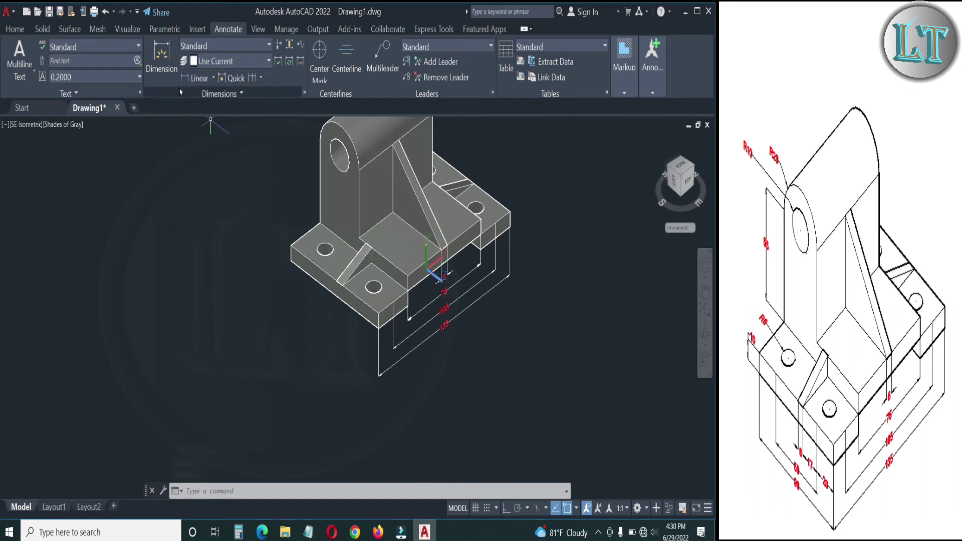
Align the UCS to the rib face using UCS Face
left_click(16, 33)
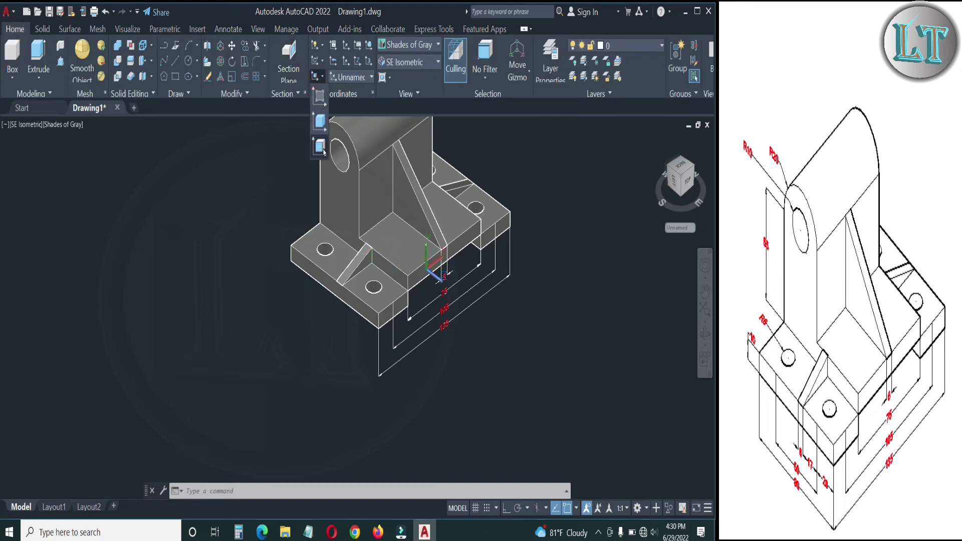
left_click(321, 148)
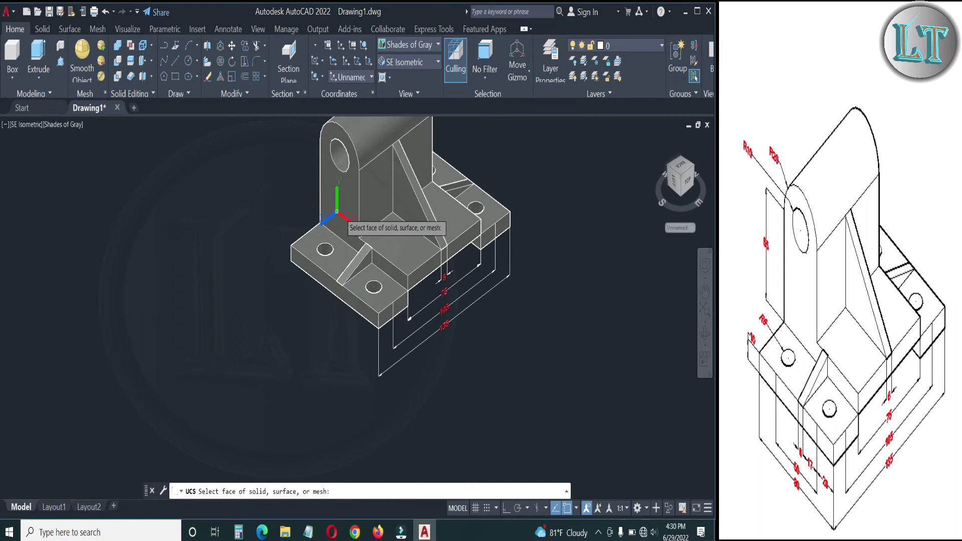
left_click(403, 208)
key("Return")
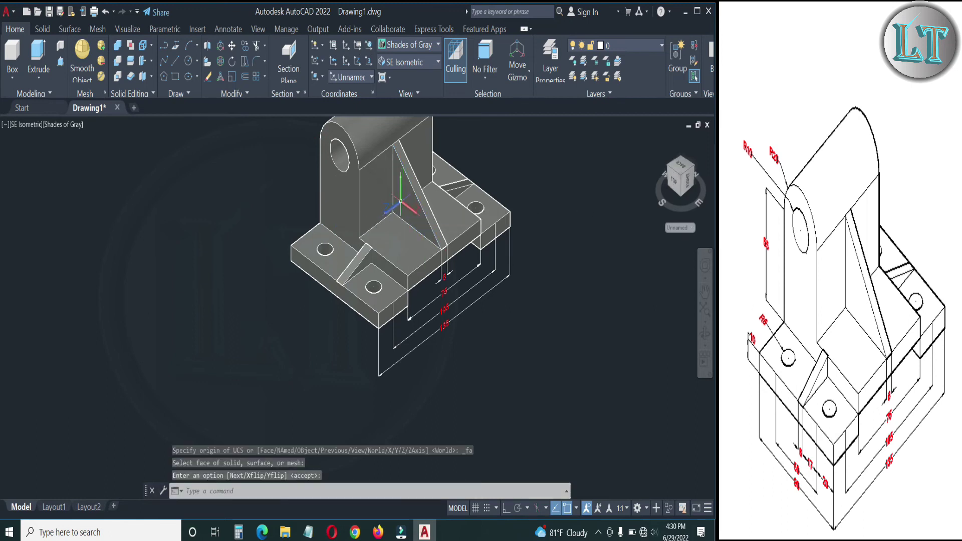
Realign the UCS to the front face of the base
left_click(316, 76)
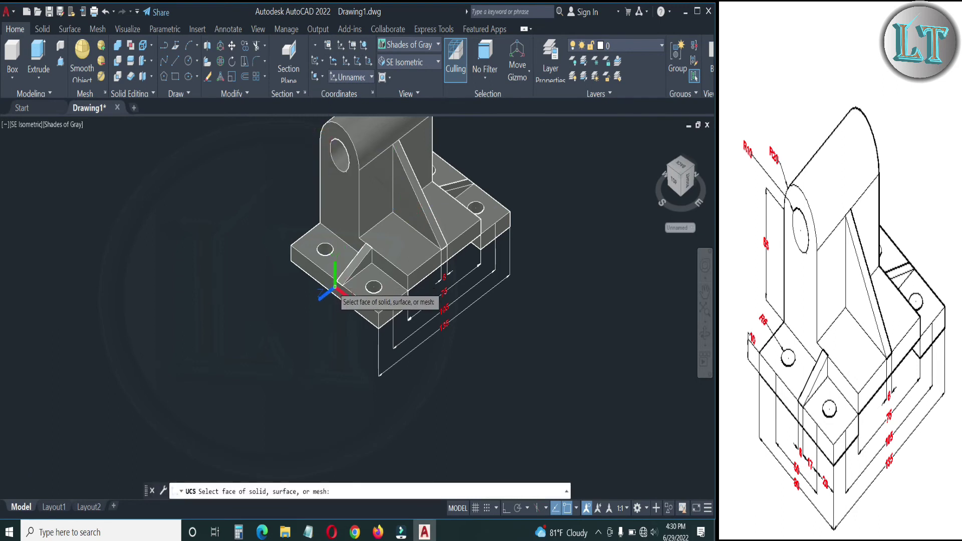
left_click(335, 290)
key("Return")
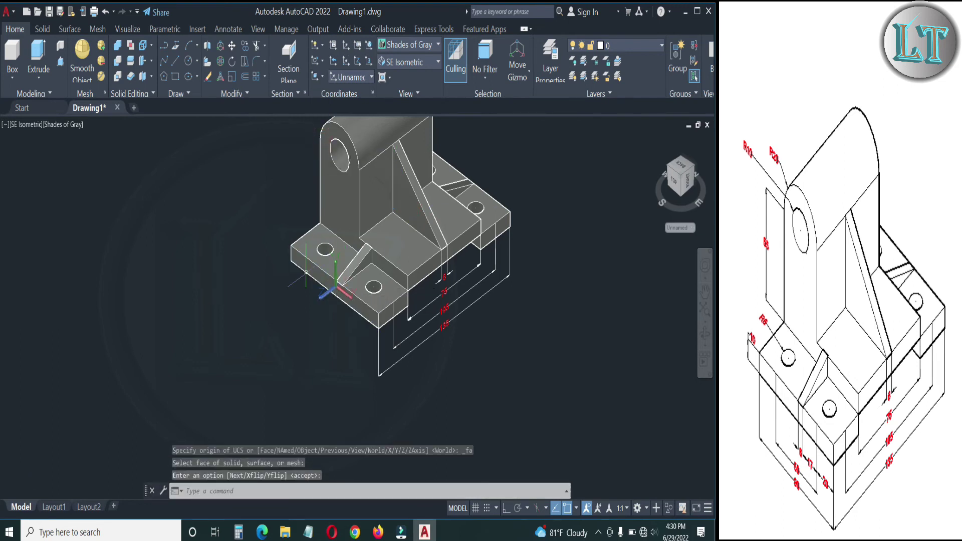
left_click(228, 29)
left_click(198, 77)
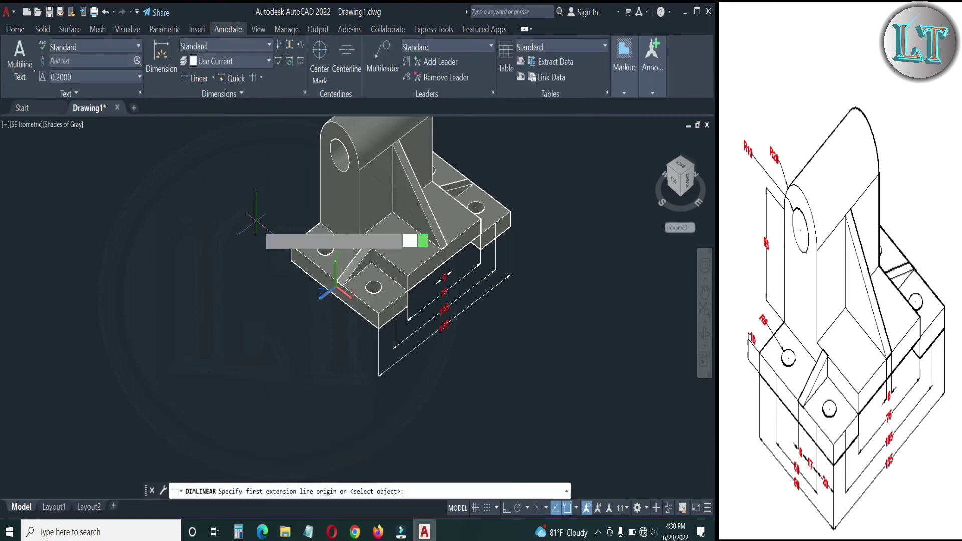
scroll(294, 278, "up", 2)
scroll(294, 278, "up", 1)
Add the 90 overall and 20 corner-to-hole-centre linear dimensions below the base
left_click(290, 231)
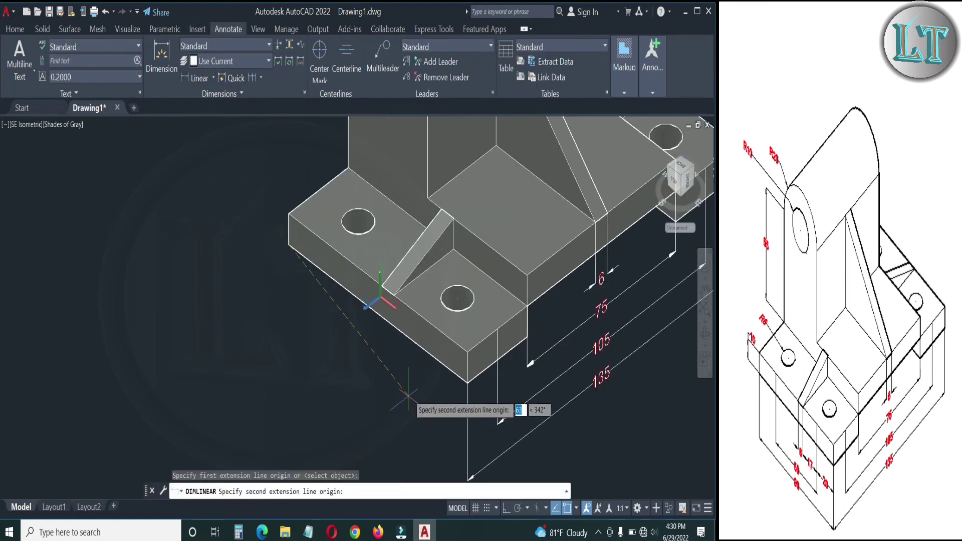
left_click(467, 384)
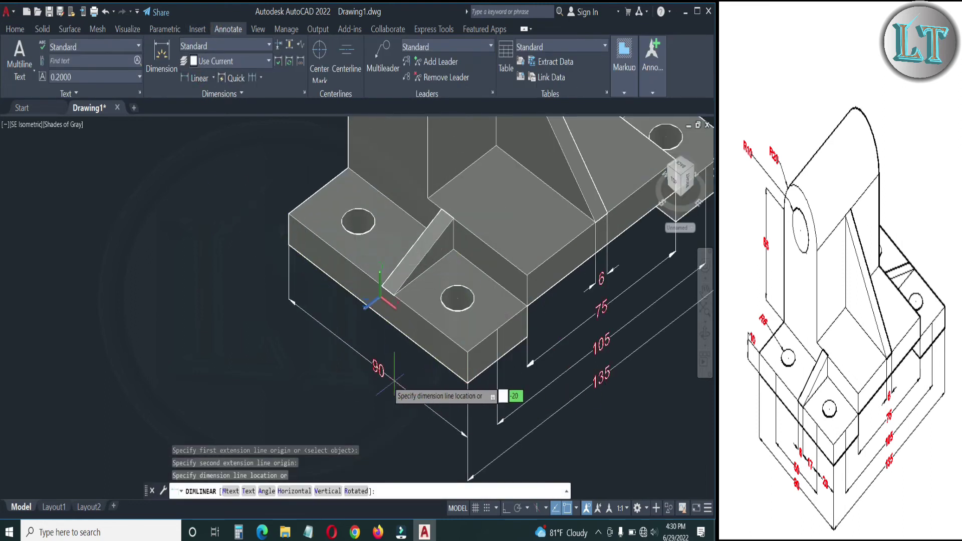
left_click(371, 400)
key("Return")
scroll(419, 373, "up", 3)
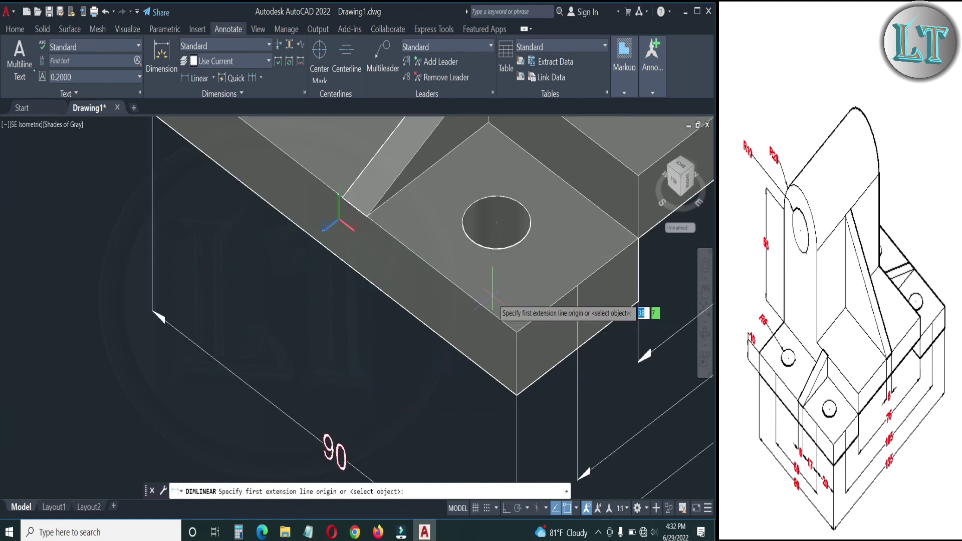
left_click(517, 331)
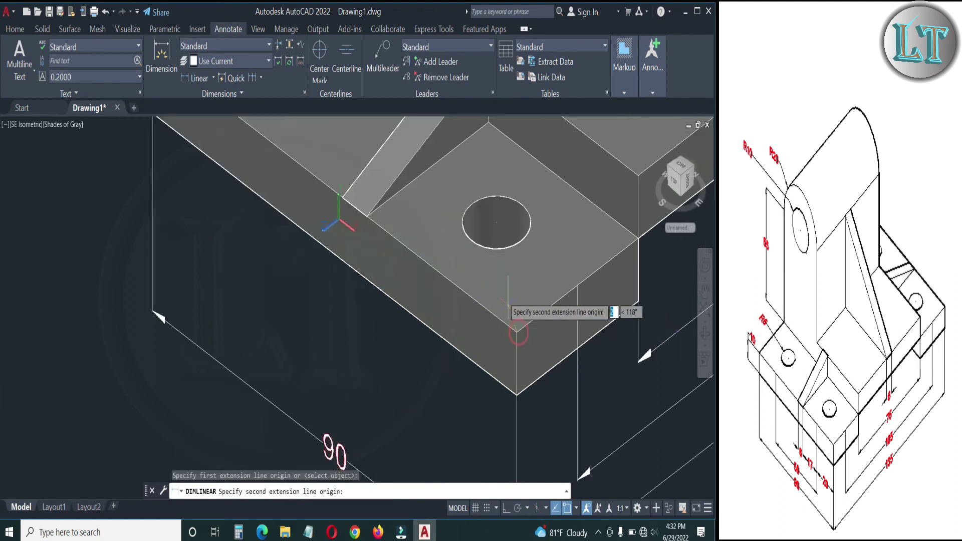
left_click(496, 222)
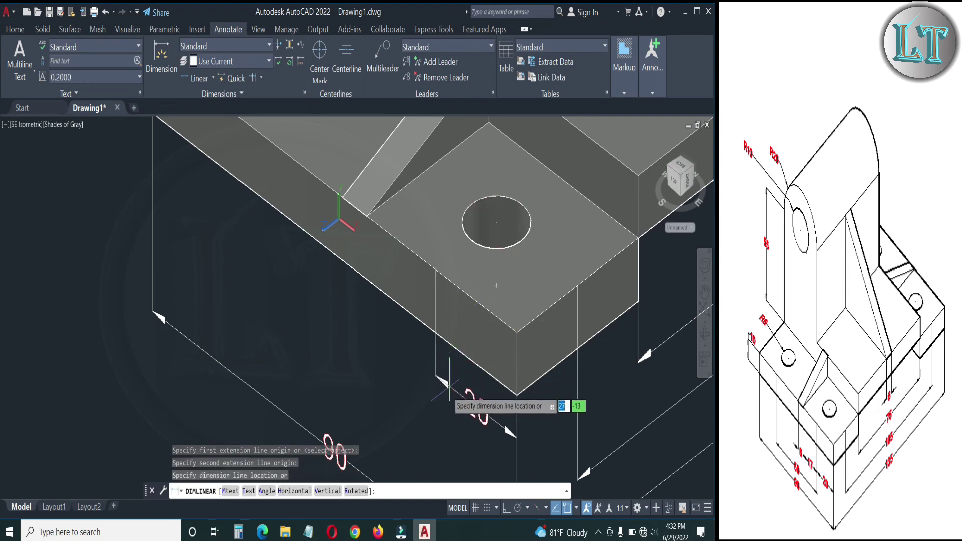
left_click(440, 419)
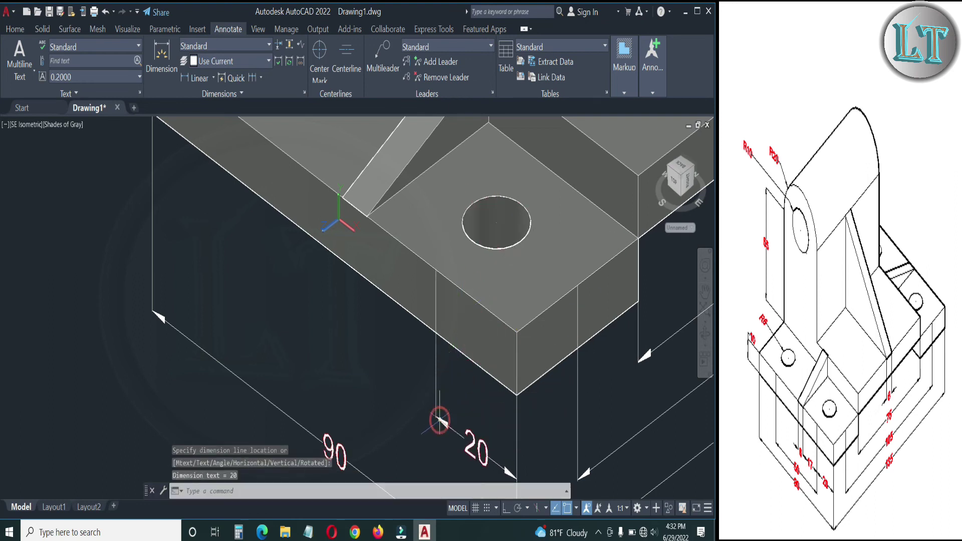
Add the 17 rib-to-hole-centre and 6 rib-width linear dimensions beside the 20
key("Return")
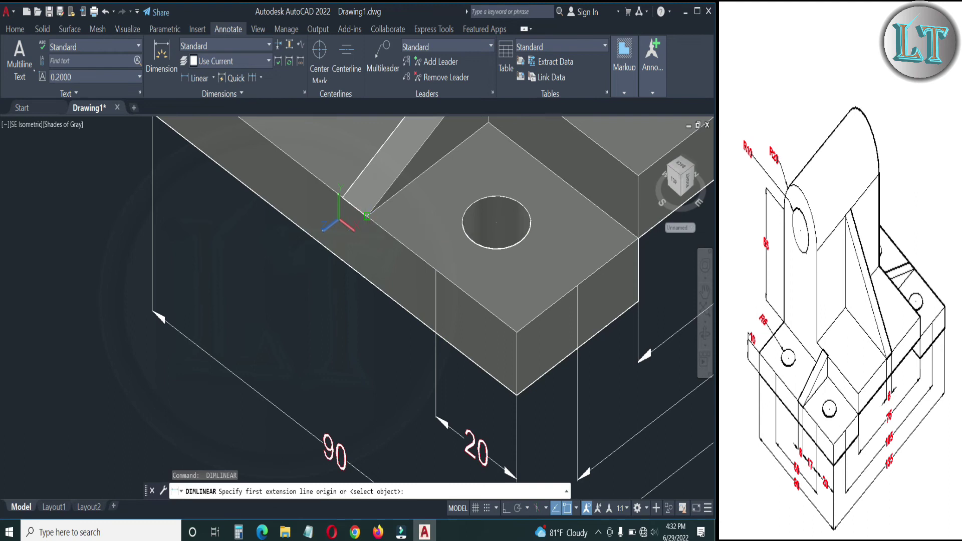
left_click(367, 216)
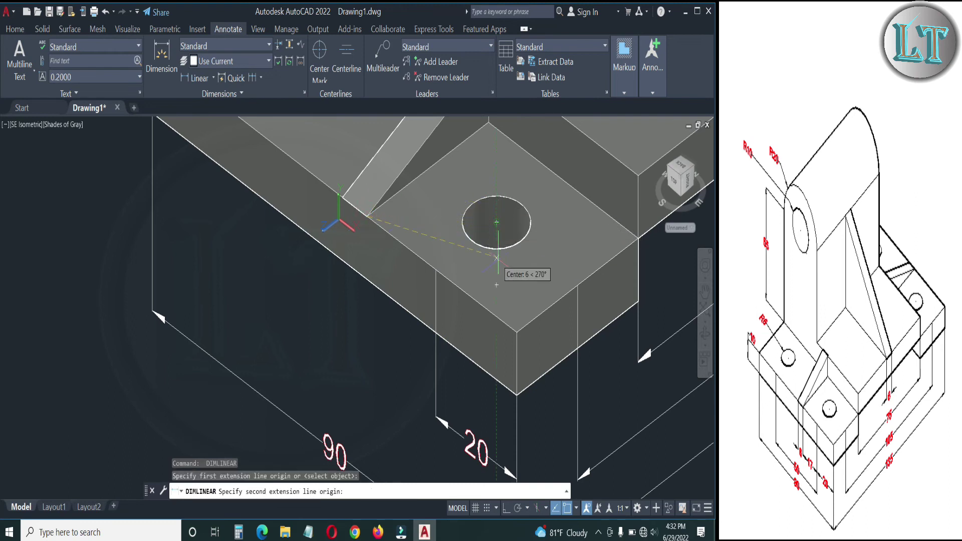
left_click(497, 222)
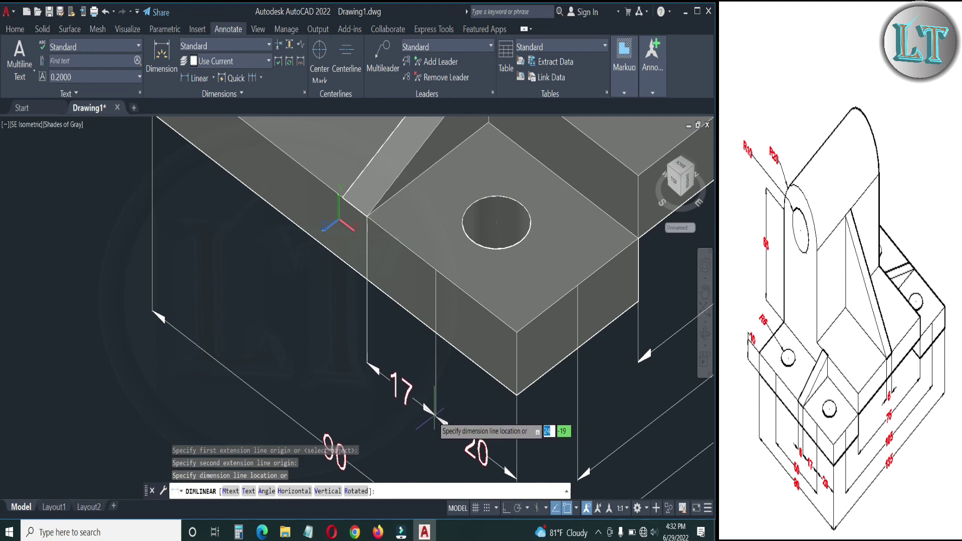
left_click(434, 415)
key("Return")
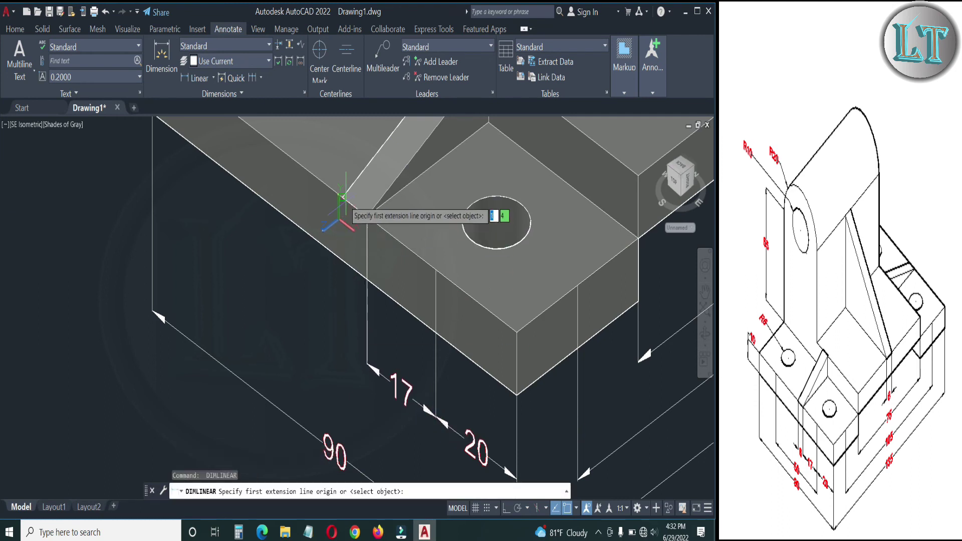
left_click(343, 197)
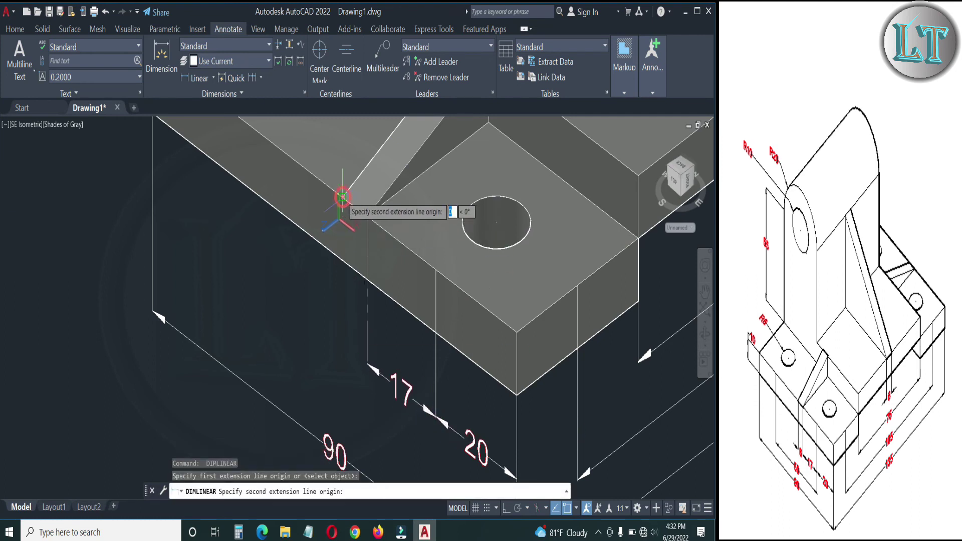
left_click(367, 217)
left_click(371, 364)
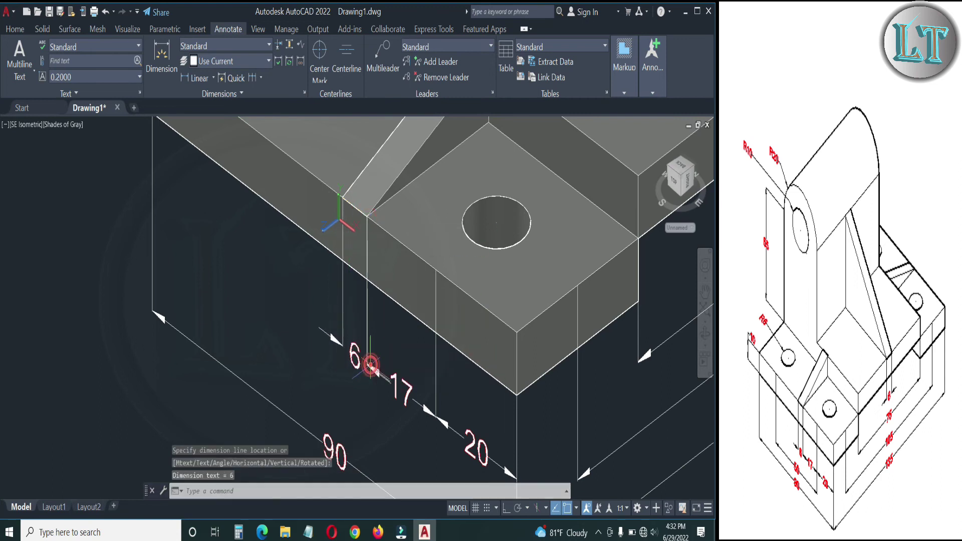
middle_click_drag(329, 295, 449, 330)
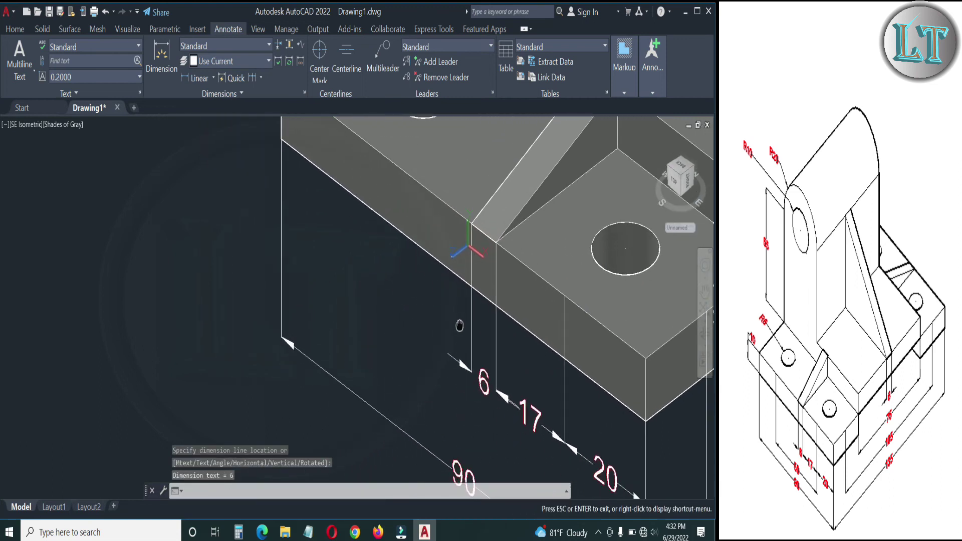
scroll(449, 330, "down", 3)
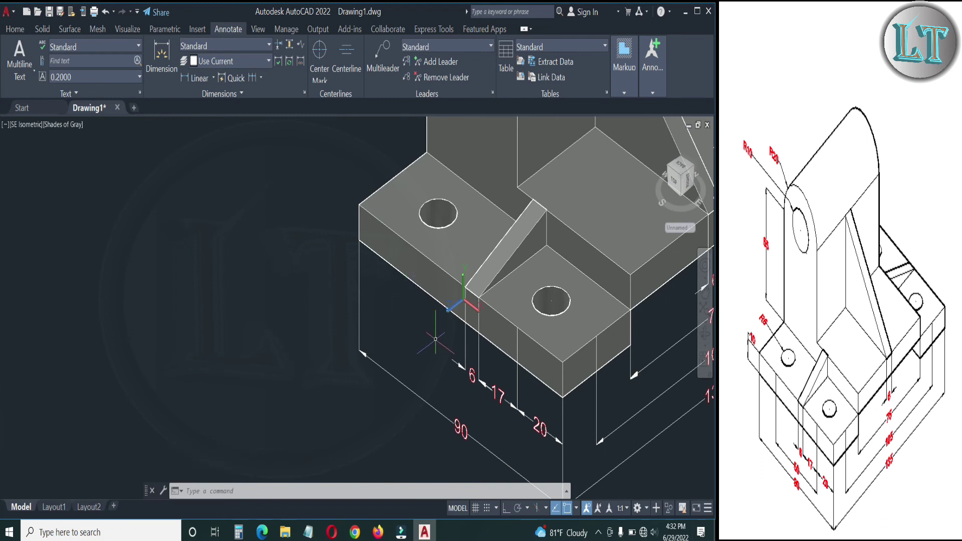
Add a 50 linear dimension between the two hole centres below the base
key("Return")
left_click(438, 206)
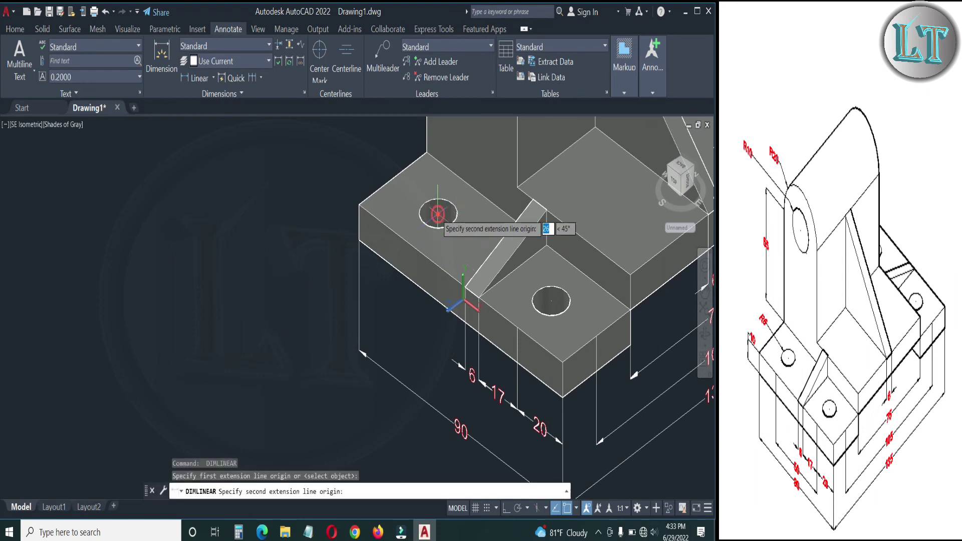
left_click(552, 301)
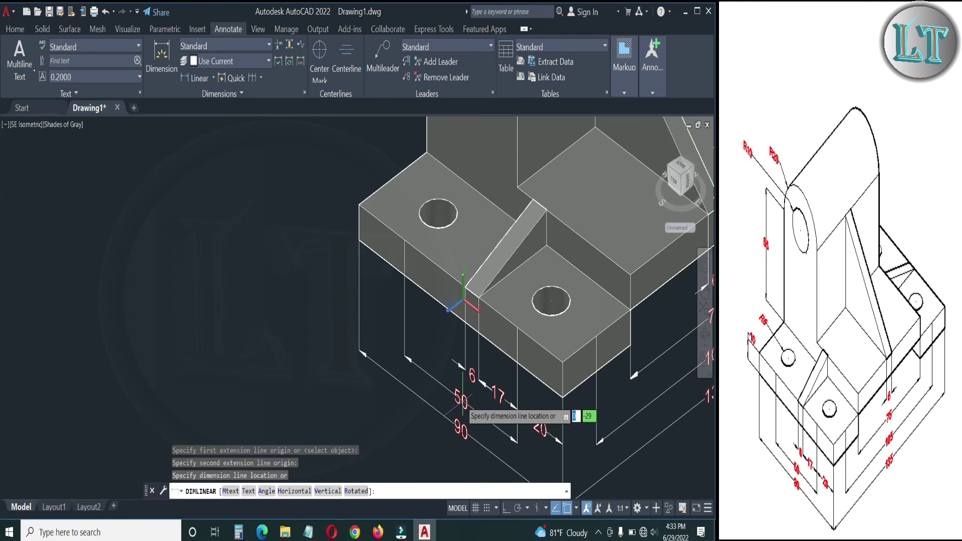
left_click(462, 404)
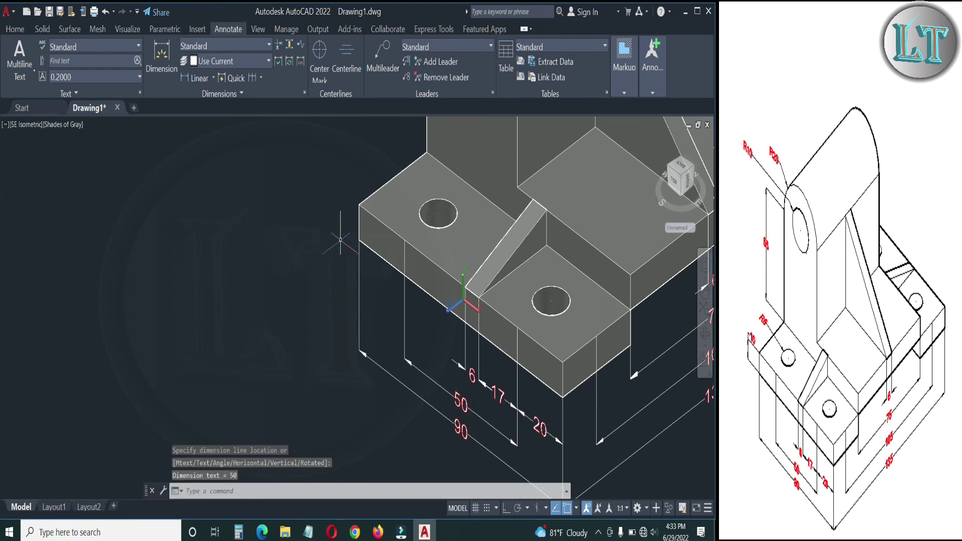
Add a vertical 10 dimension for the base block's thickness at its left corner
key("Return")
left_click(359, 204)
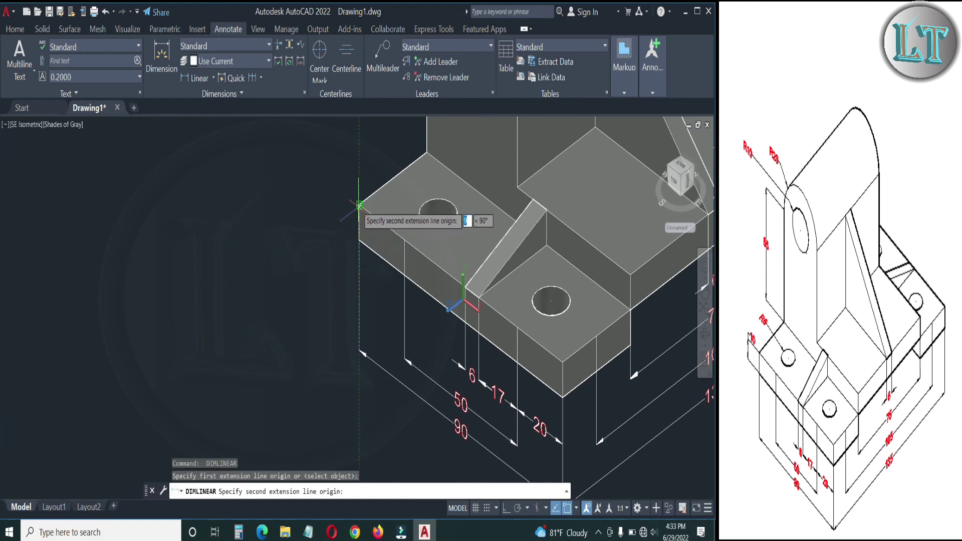
left_click(359, 241)
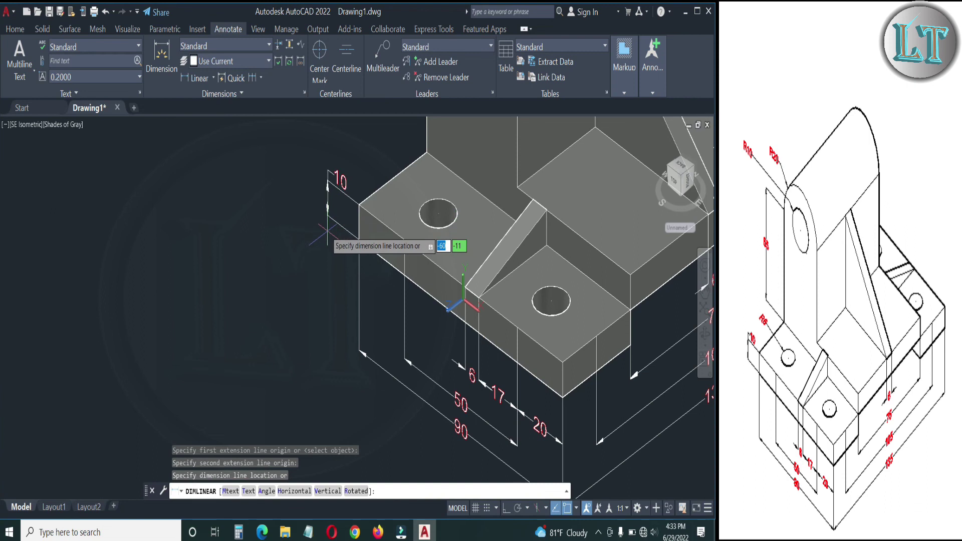
left_click(327, 232)
scroll(351, 418, "down", 2)
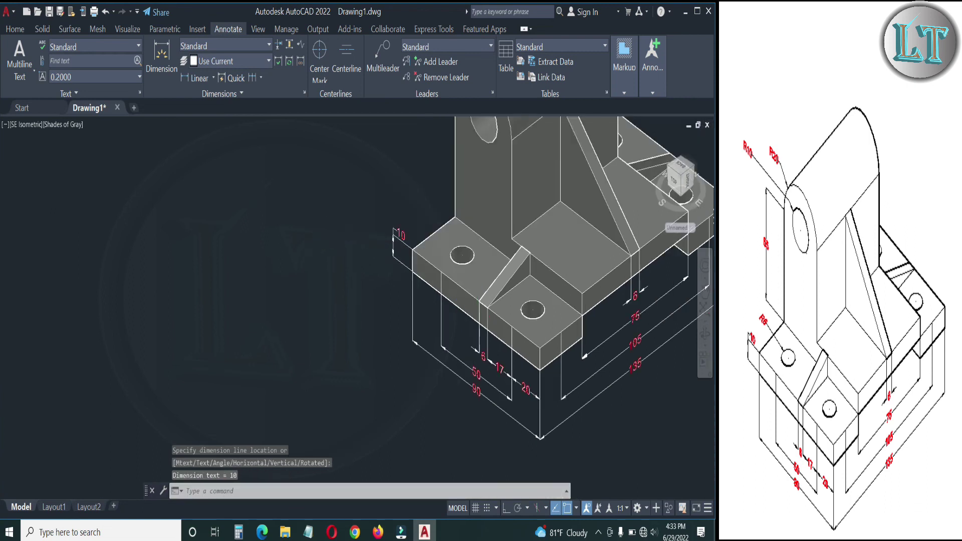
scroll(350, 418, "down", 2)
scroll(350, 418, "down", 1)
scroll(411, 354, "up", 4)
Align the UCS to the upright's front face using UCS Face
middle_click_drag(326, 125, 342, 319)
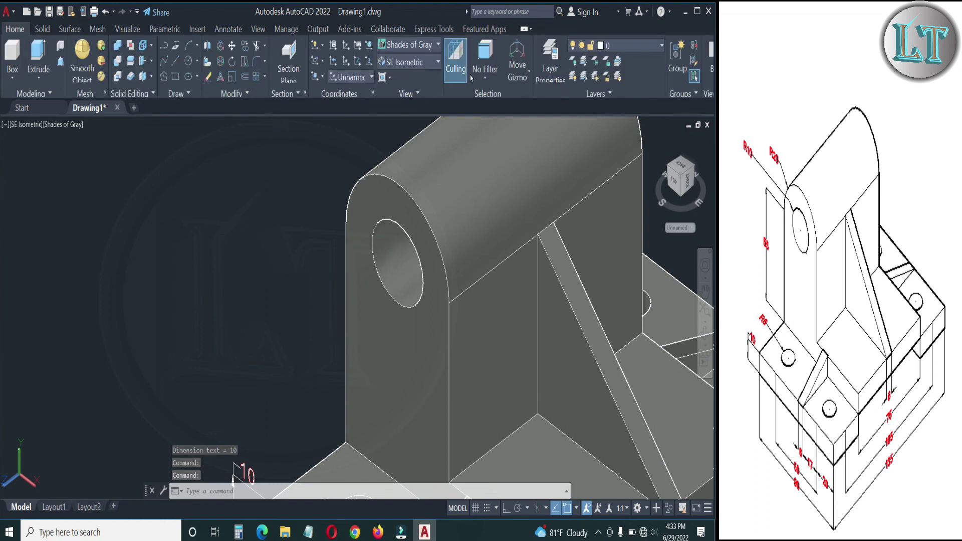
left_click(321, 77)
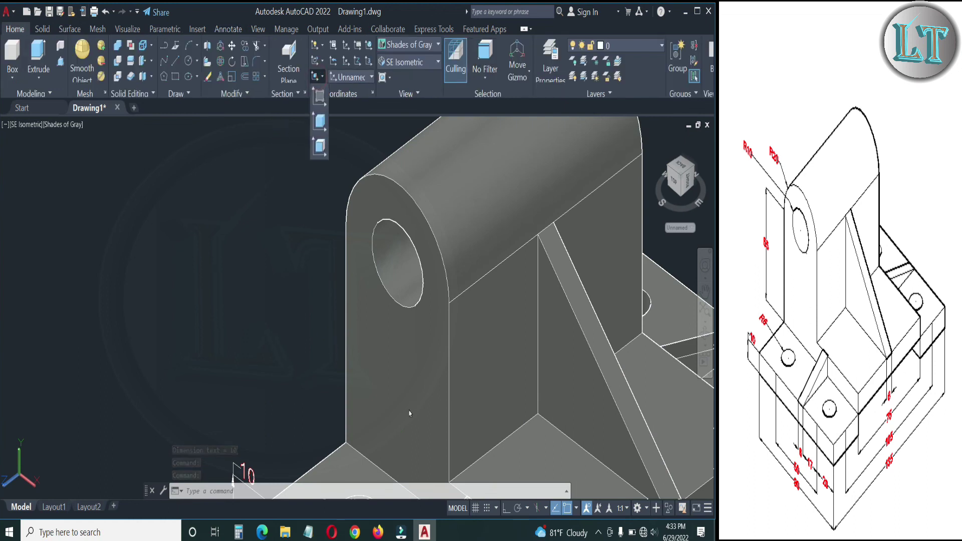
left_click(319, 148)
left_click(392, 365)
key("Return")
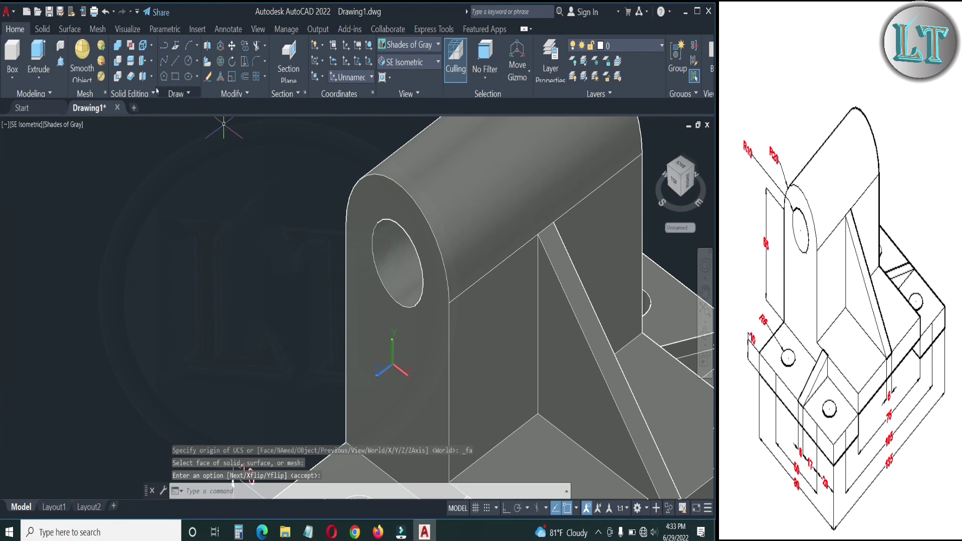
Add a vertical 55 linear dimension to the left of the upright
left_click(228, 28)
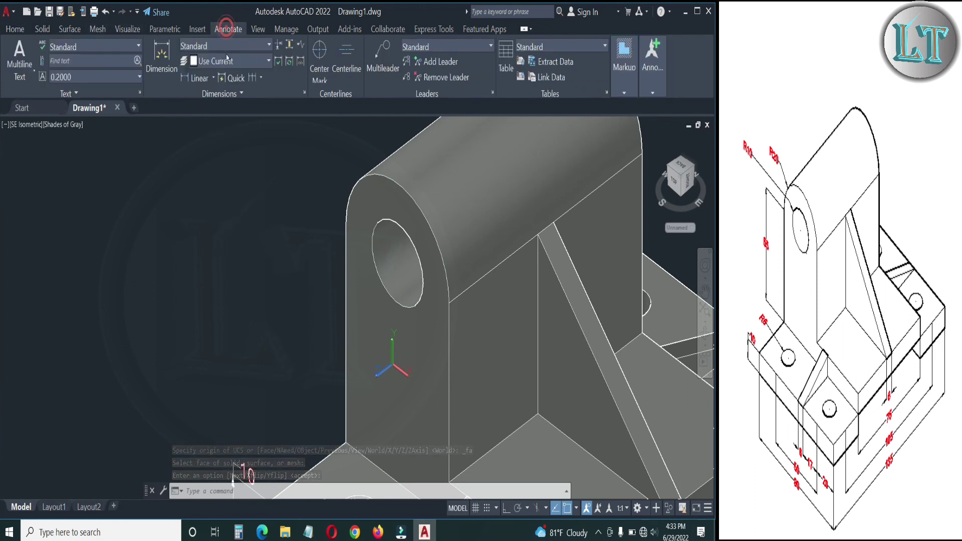
left_click(205, 79)
left_click(345, 443)
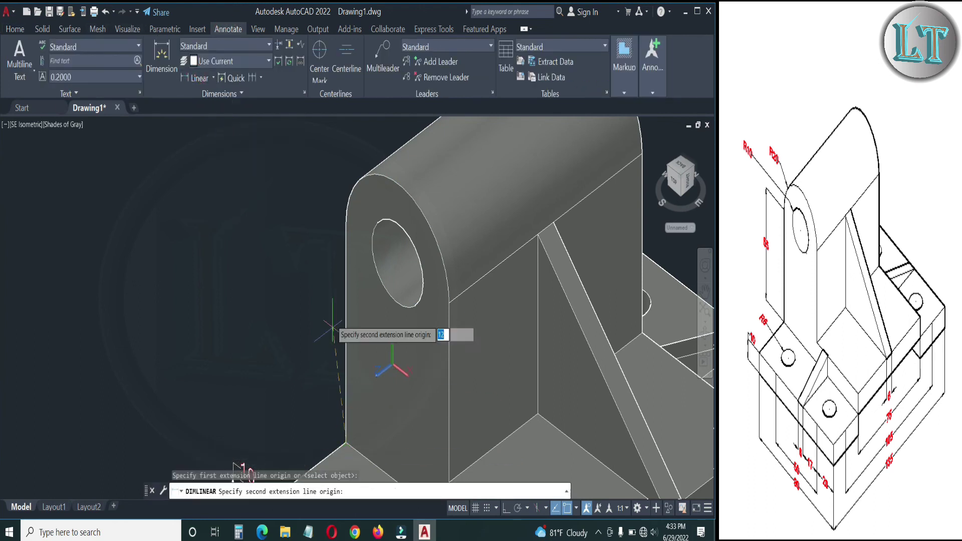
left_click(346, 222)
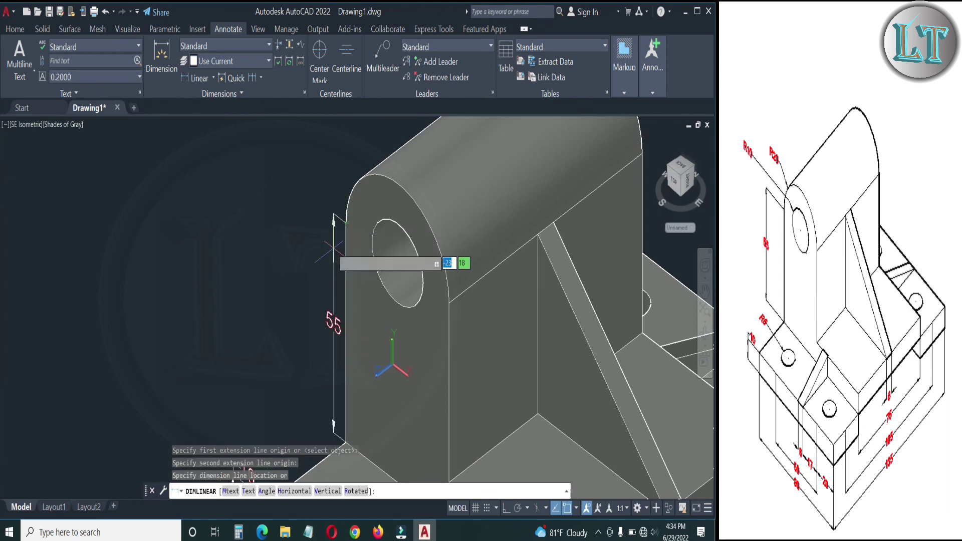
left_click(318, 286)
scroll(245, 225, "down", 3)
left_click(204, 79)
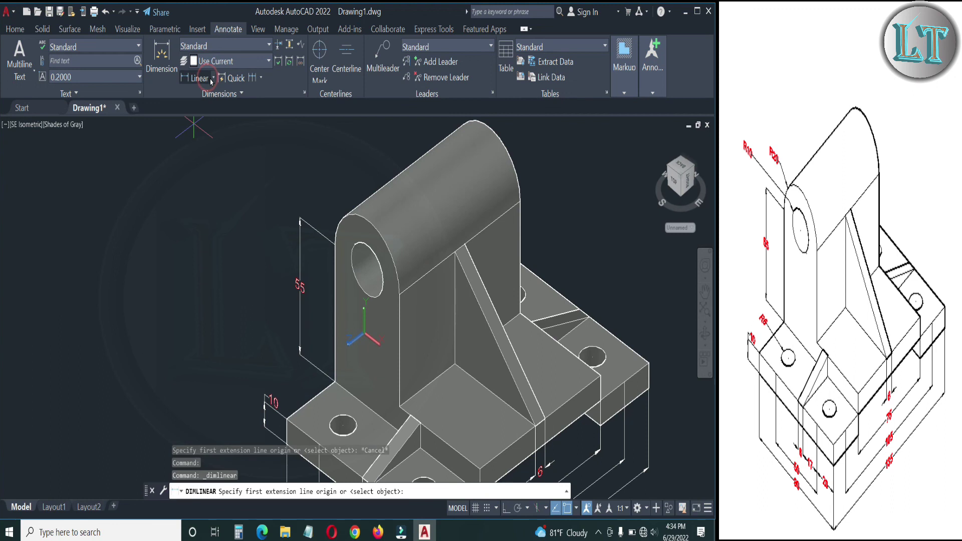
Add radius dimensions R10 on the upright's hole and R20 on its rounded top
left_click(213, 79)
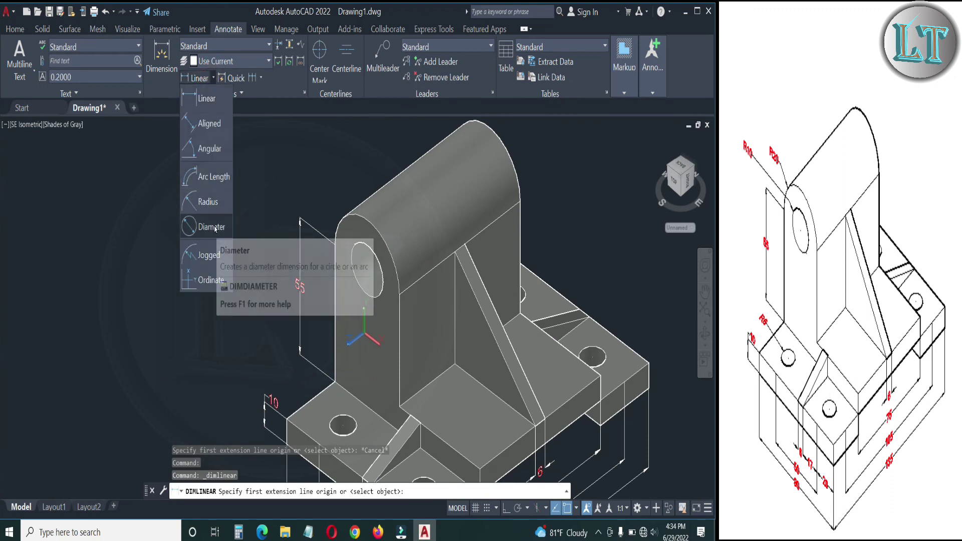
left_click(214, 206)
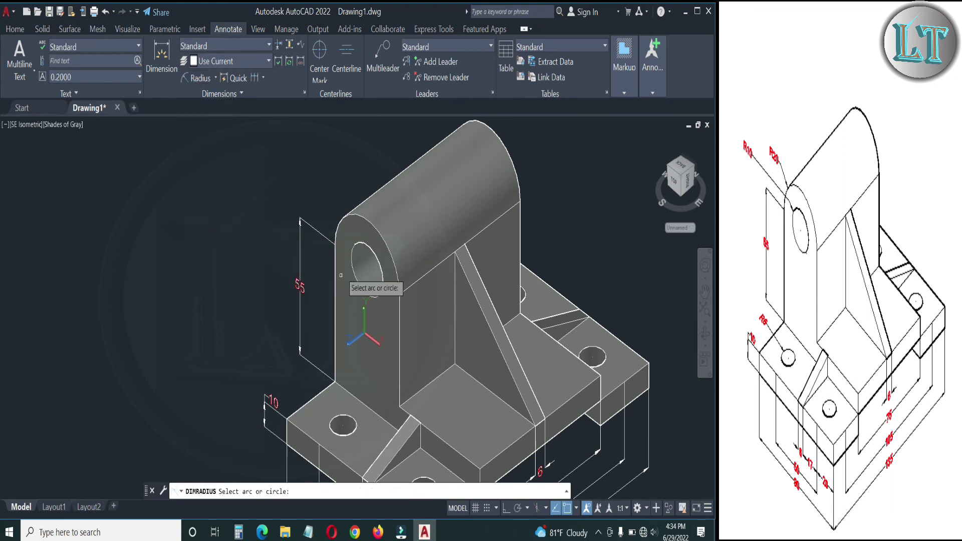
left_click(359, 248)
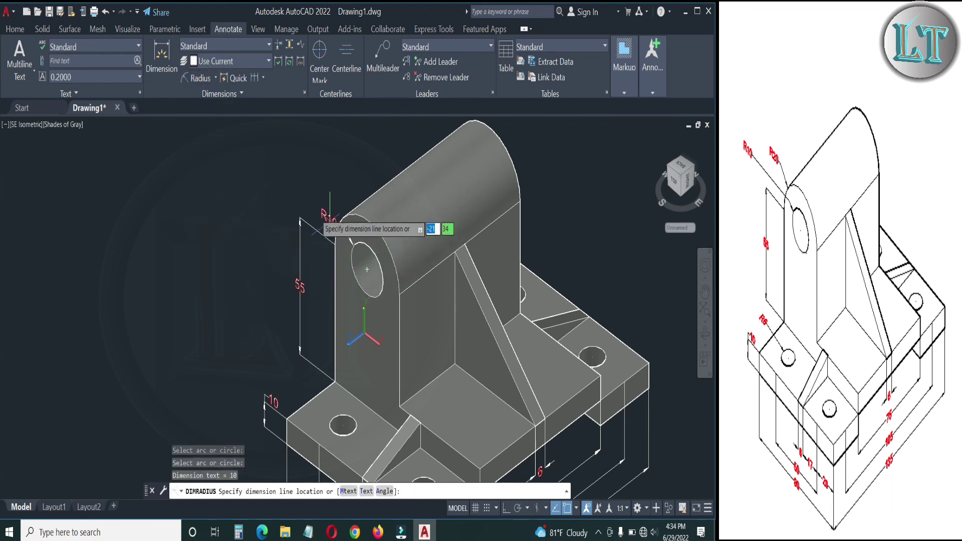
left_click(265, 167)
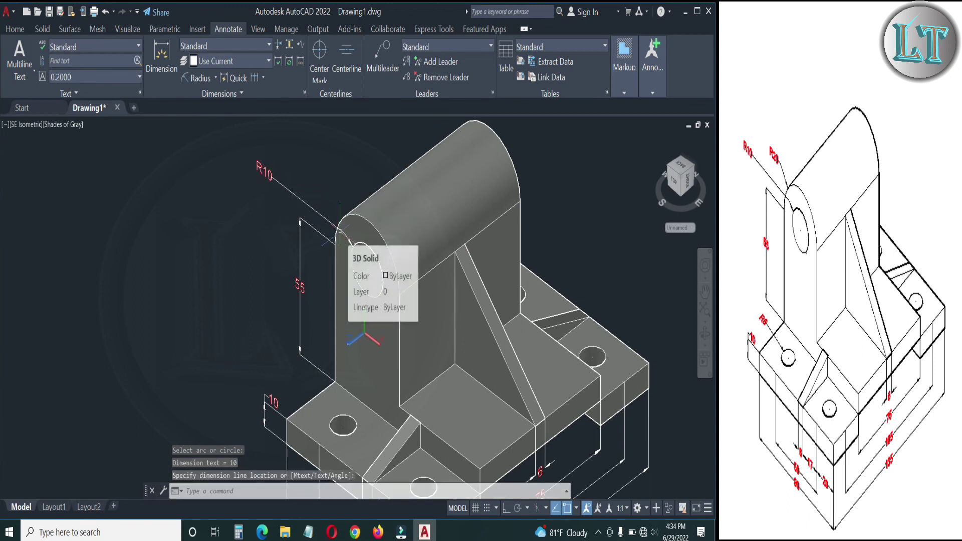
key("Return")
left_click(346, 217)
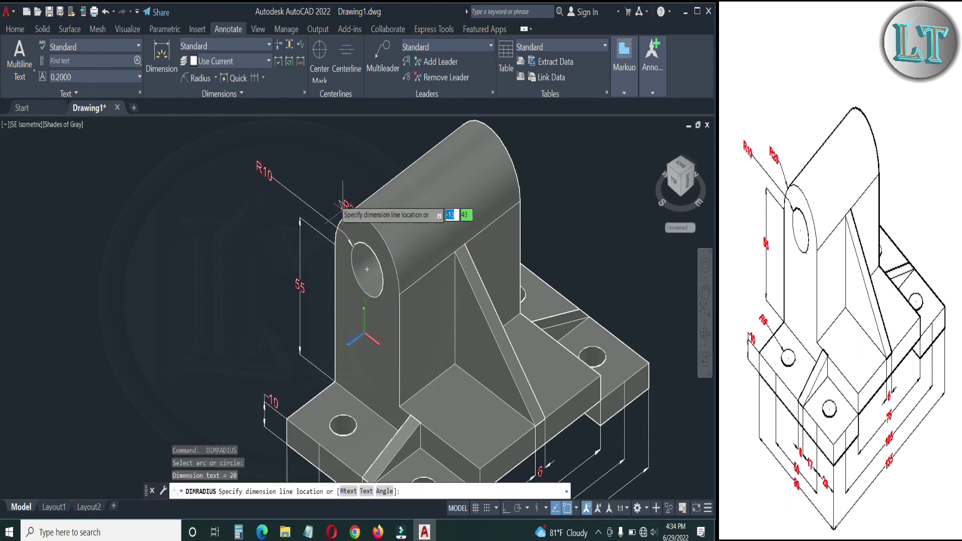
left_click(321, 178)
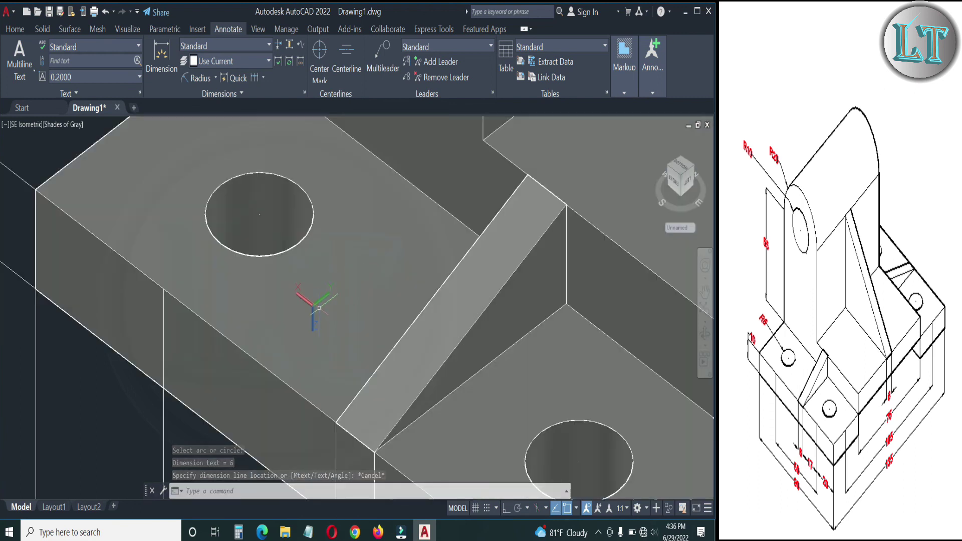
Orbit to a near-front view and align the UCS to the base's top face
mouse_move(570, 440)
middle_mouse_down("shift")
mouse_move(464, 312)
mouse_move(467, 342)
middle_mouse_up("shift")
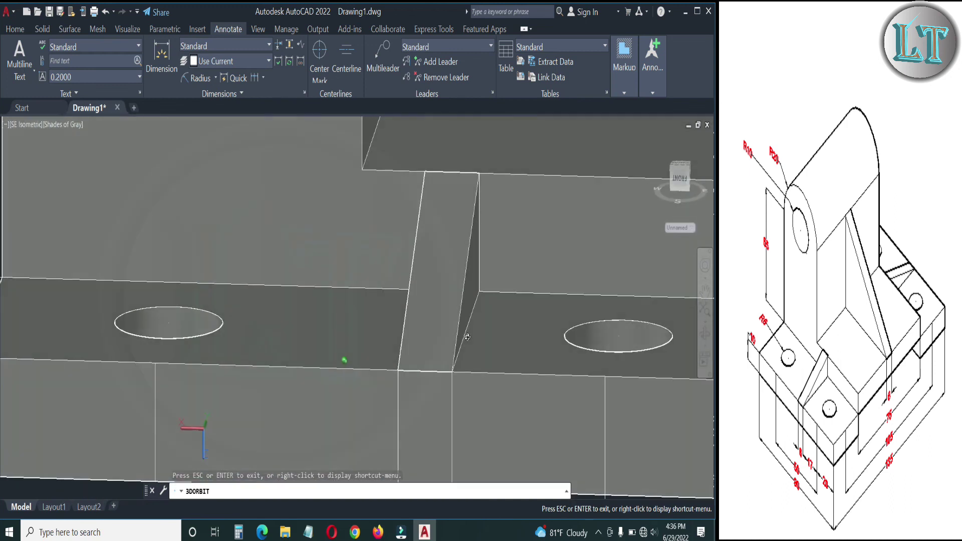
key("Escape")
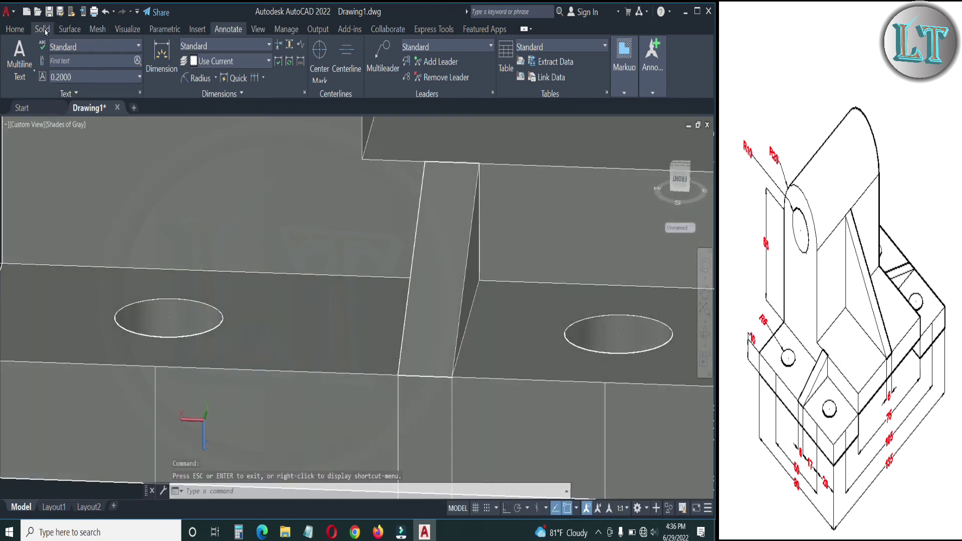
left_click(15, 29)
left_click(319, 148)
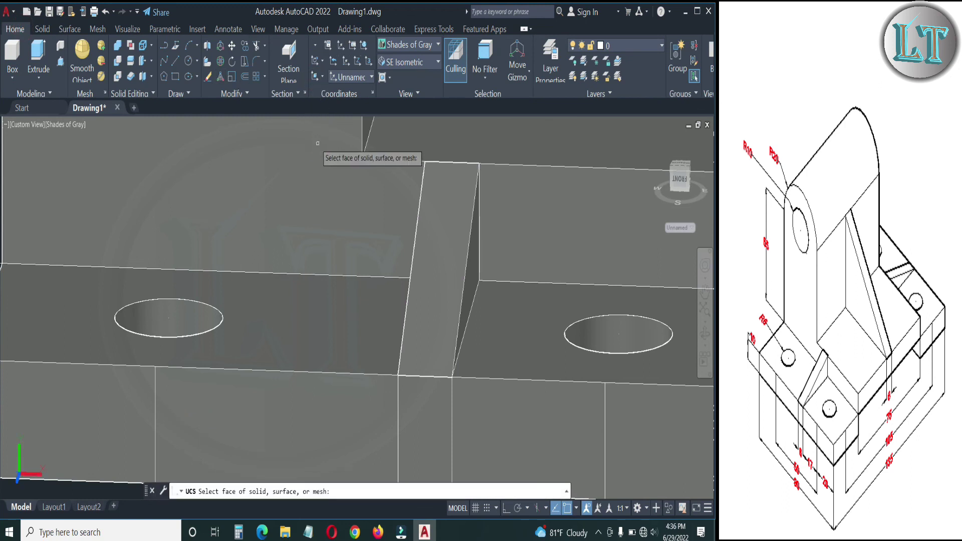
left_click(306, 337)
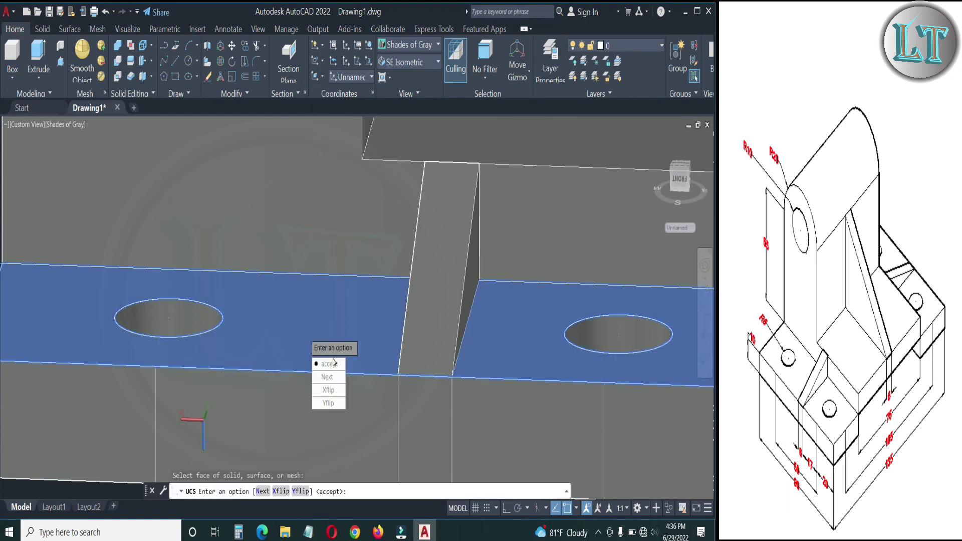
key("Return")
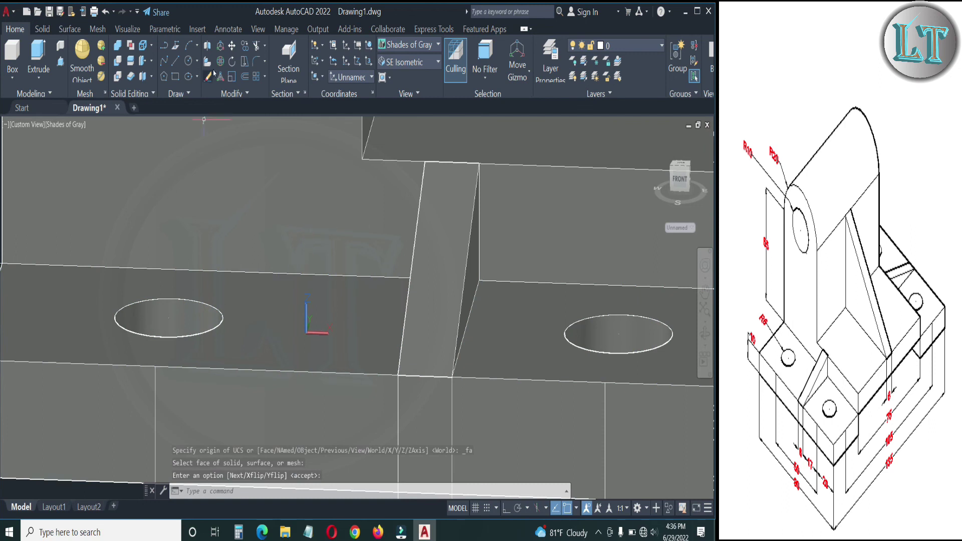
Add an R6 radius dimension to the left hole on the base's top face
left_click(218, 31)
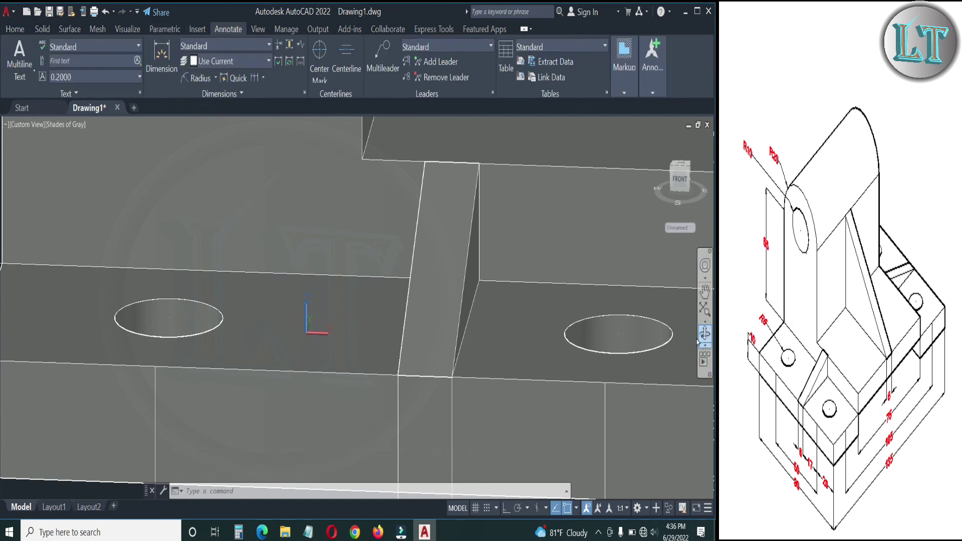
middle_click_drag(361, 242, 383, 344, "shift")
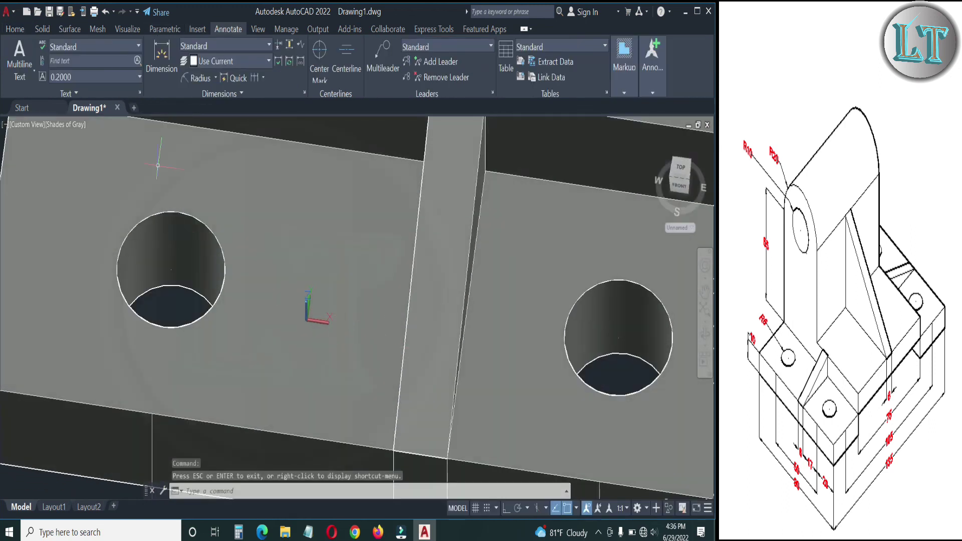
left_click(200, 78)
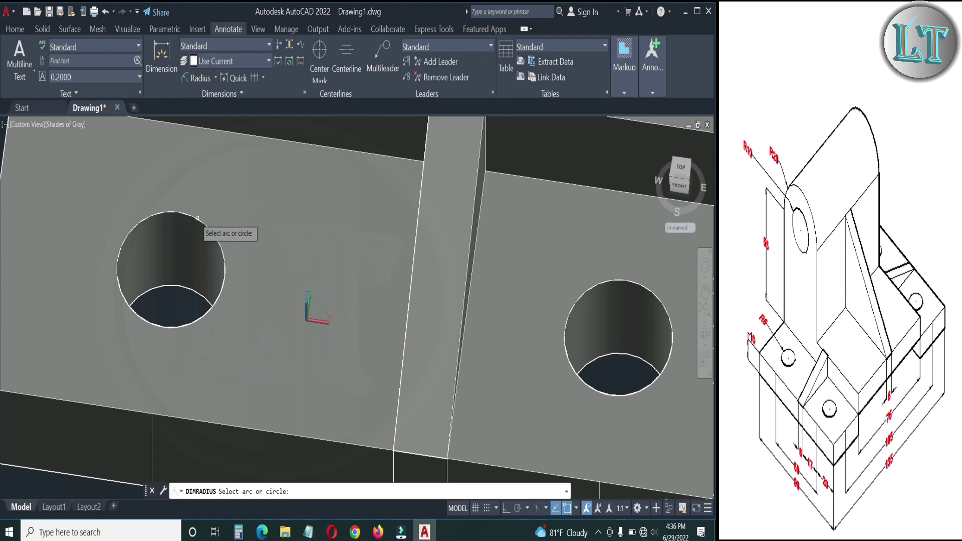
left_click(198, 219)
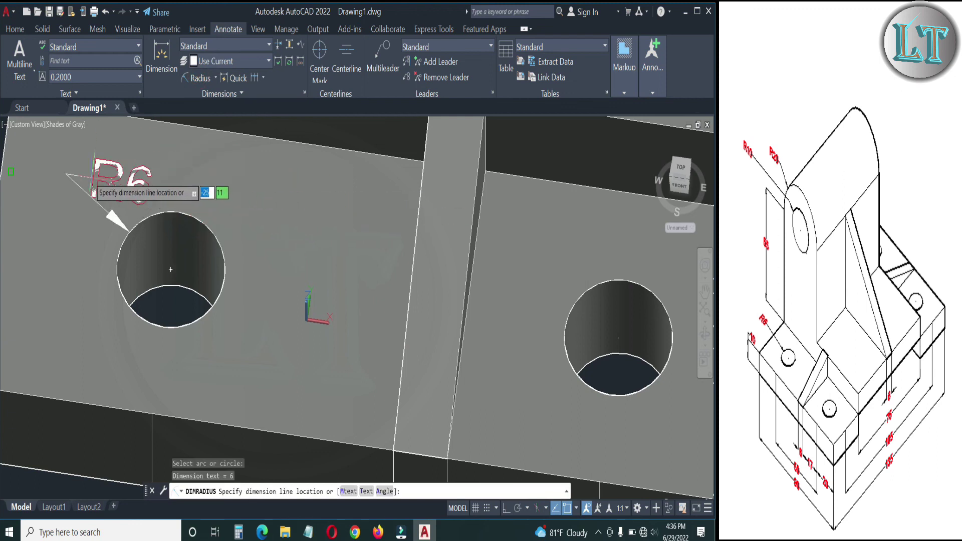
scroll(95, 190, "down", 4)
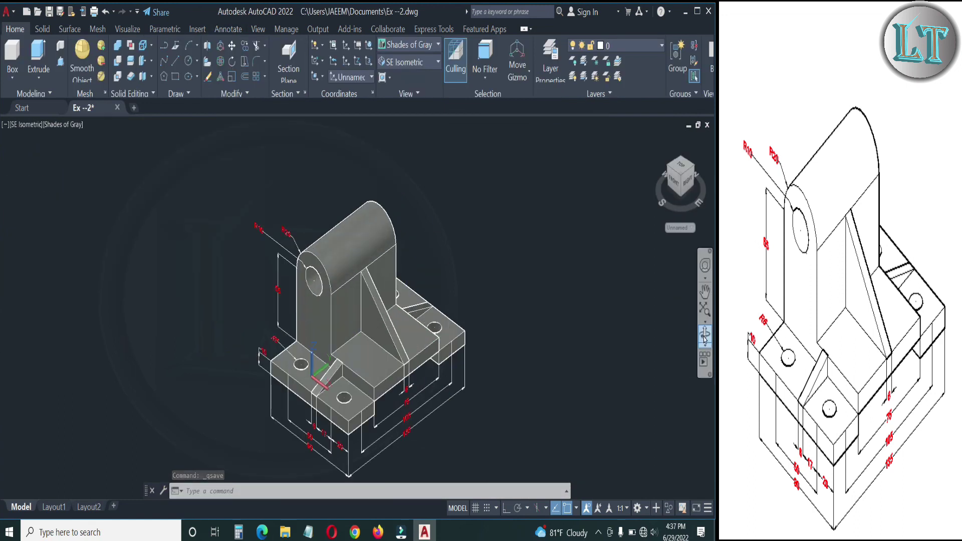
left_click(705, 335)
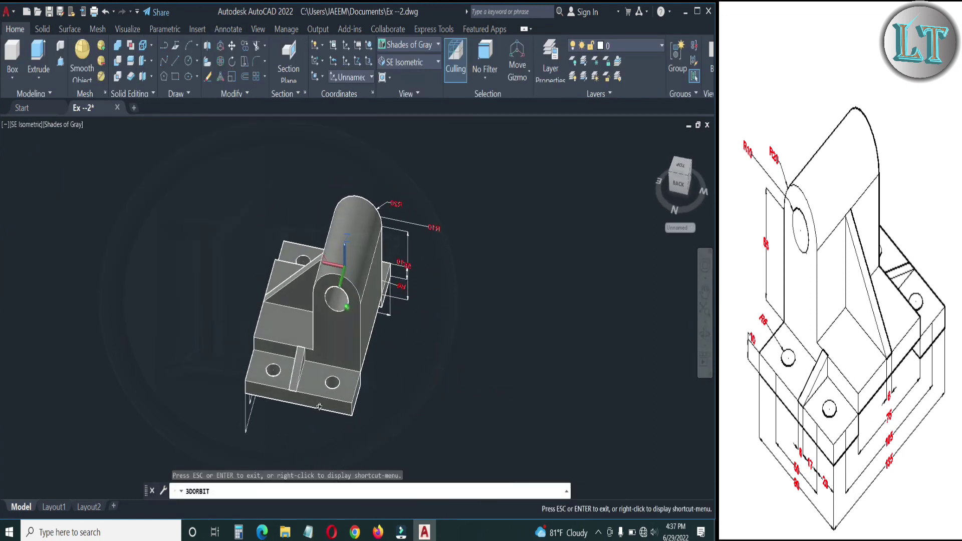